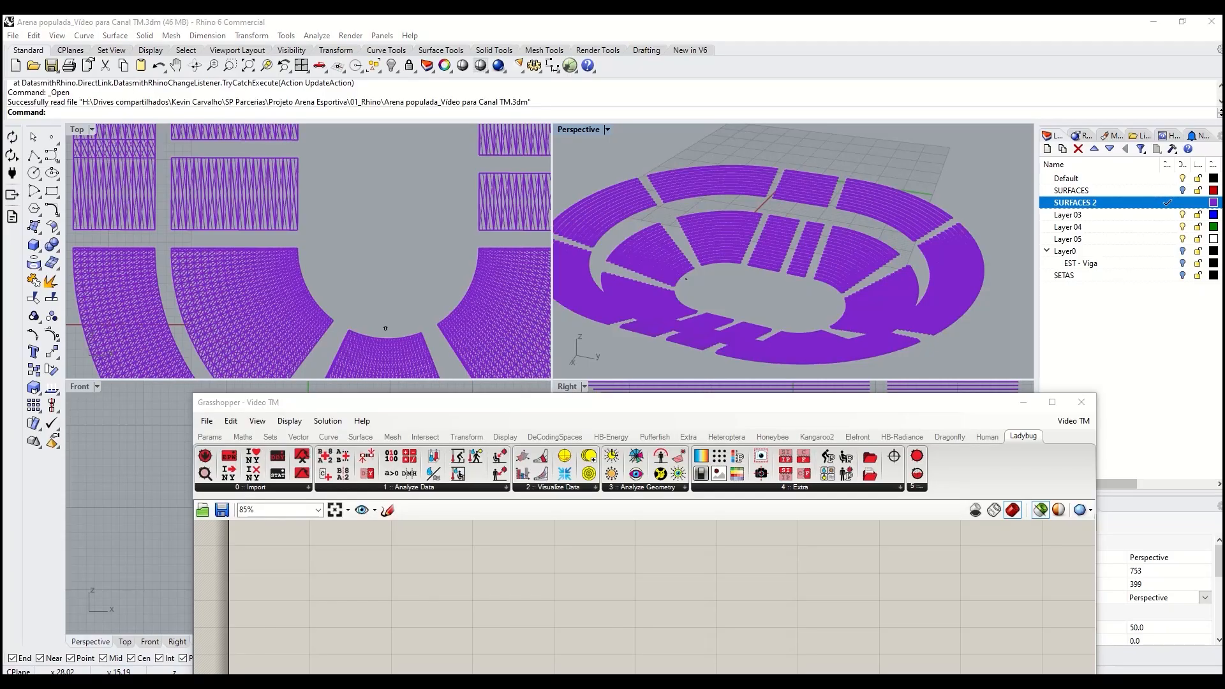
Inspect the arena stands, temporarily showing the SETAS layer's arrows on the seating tiers and hiding them again
scroll(769, 265, up, 5)
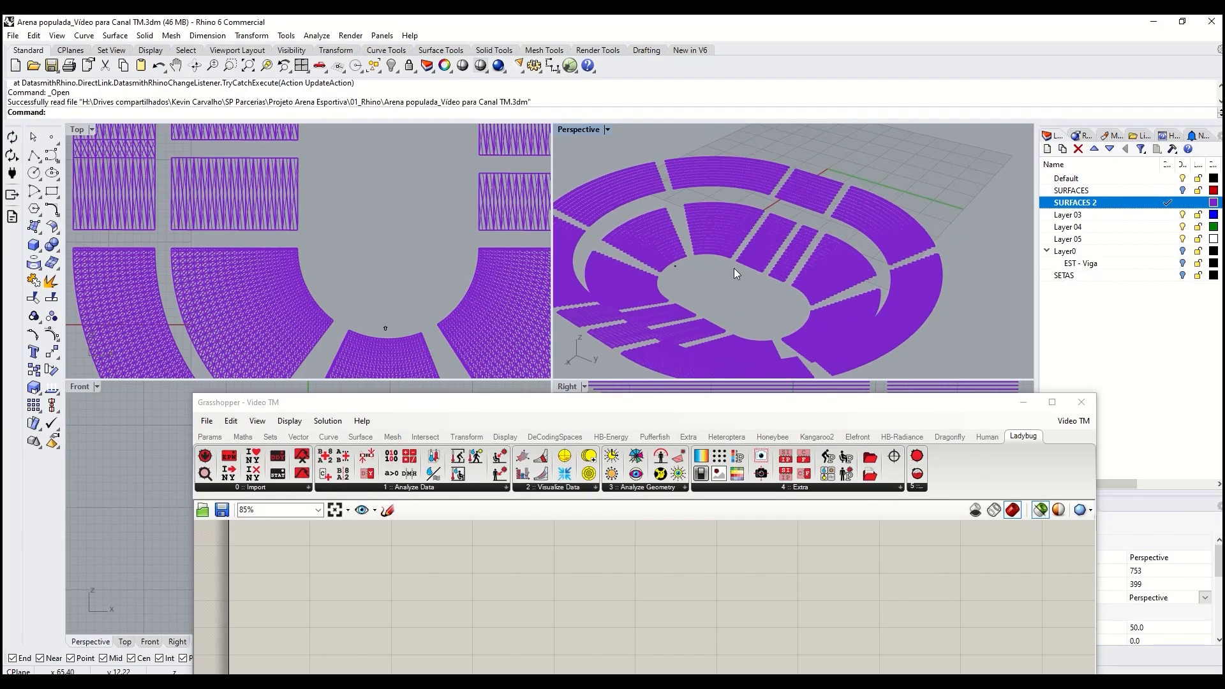
right_drag(723, 227, 759, 306)
drag(626, 402, 602, 422)
click(166, 242)
click(1170, 278)
click(1182, 275)
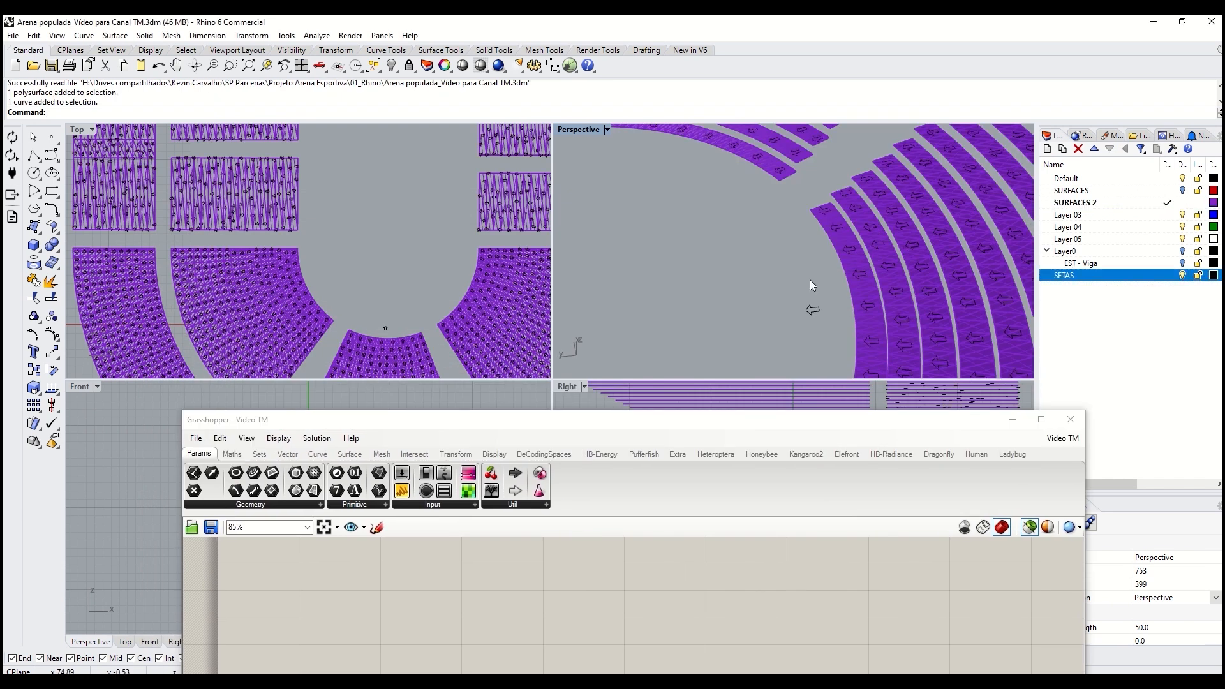
click(1183, 275)
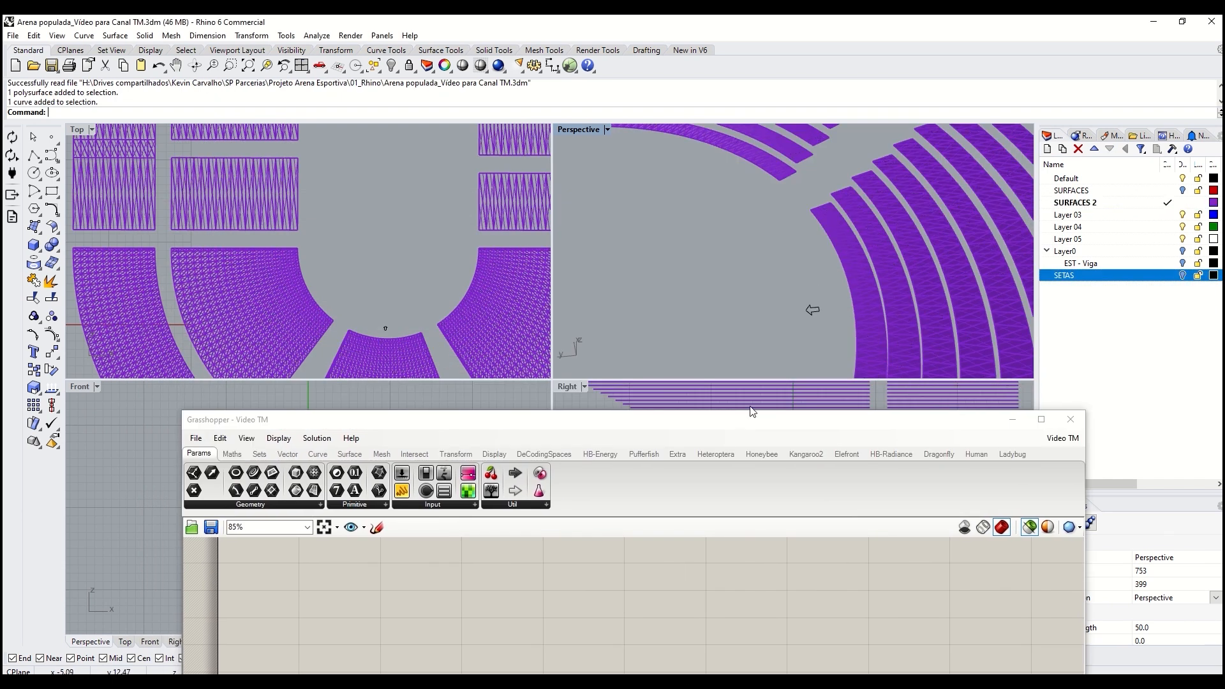
drag(736, 426, 742, 389)
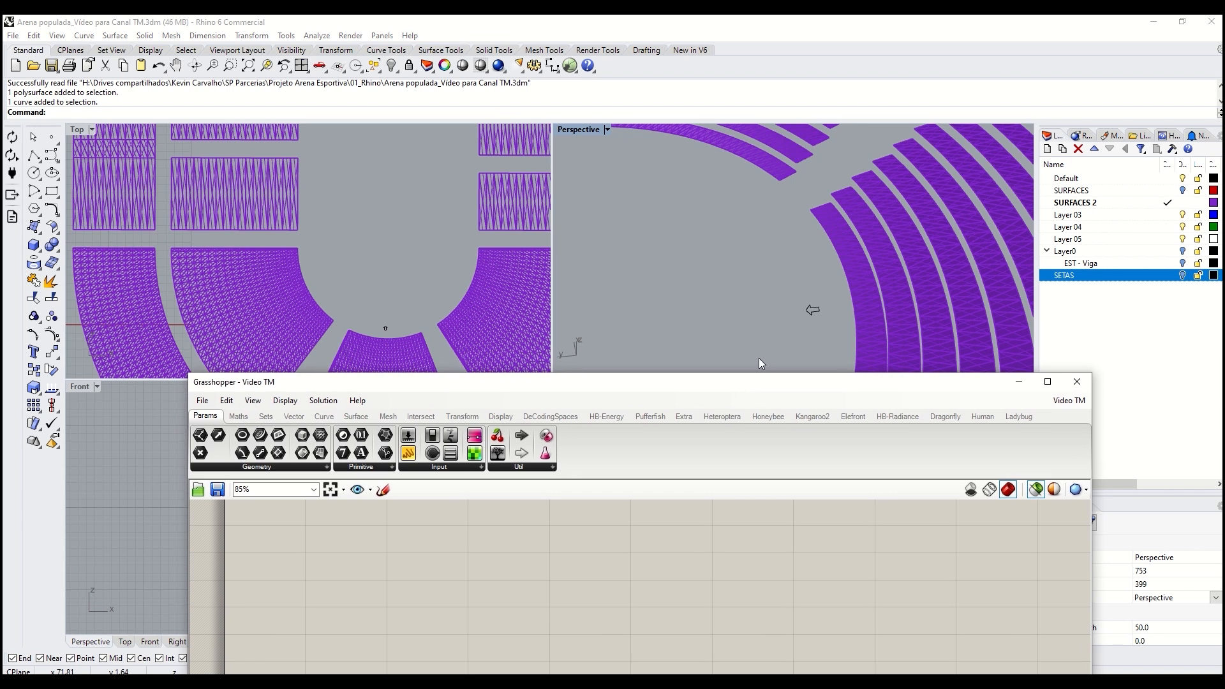
Extrude the single closed arrow curve in front of the stands about 1 m upward, keeping the input curve
click(811, 310)
scroll(813, 312, up, 2)
scroll(814, 314, up, 1)
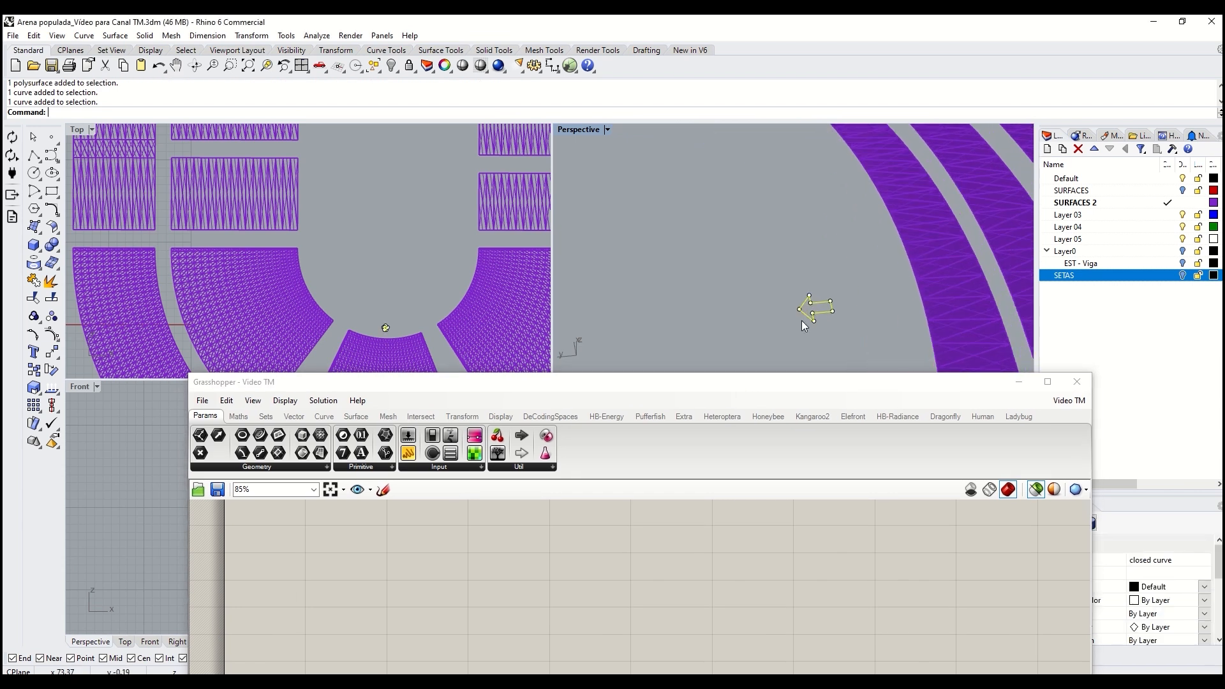
text(ExtrudeCrv)
key(Return)
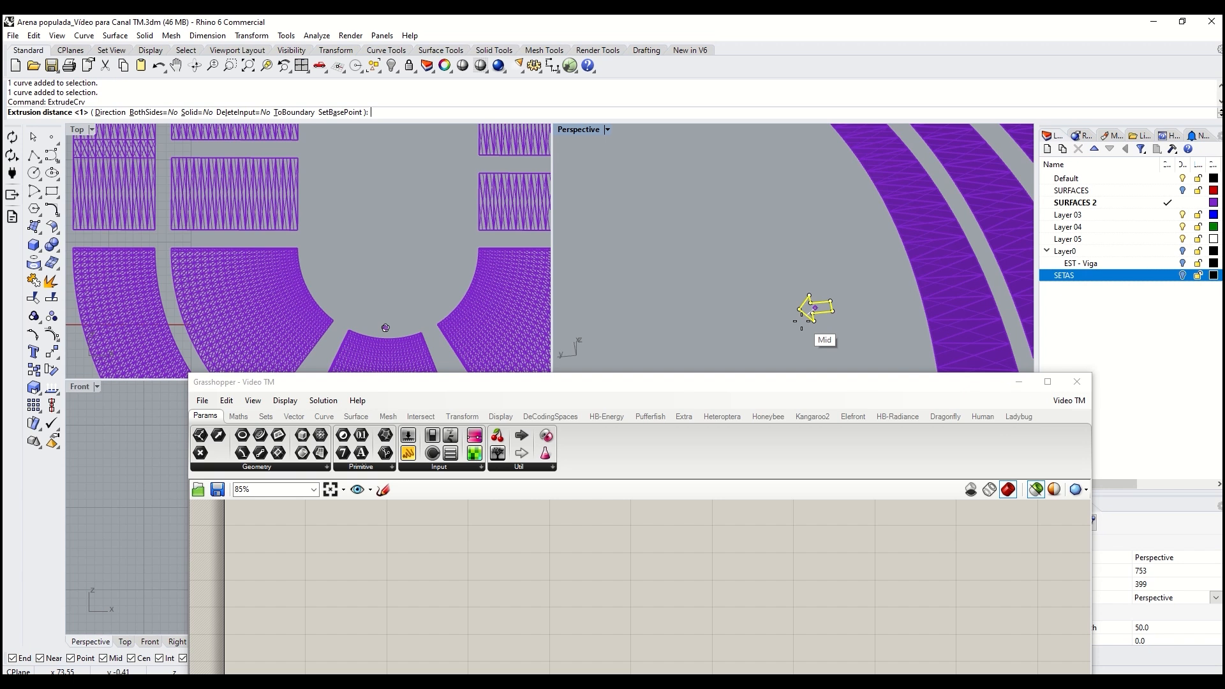
scroll(846, 305, up, 2)
scroll(849, 309, down, 1)
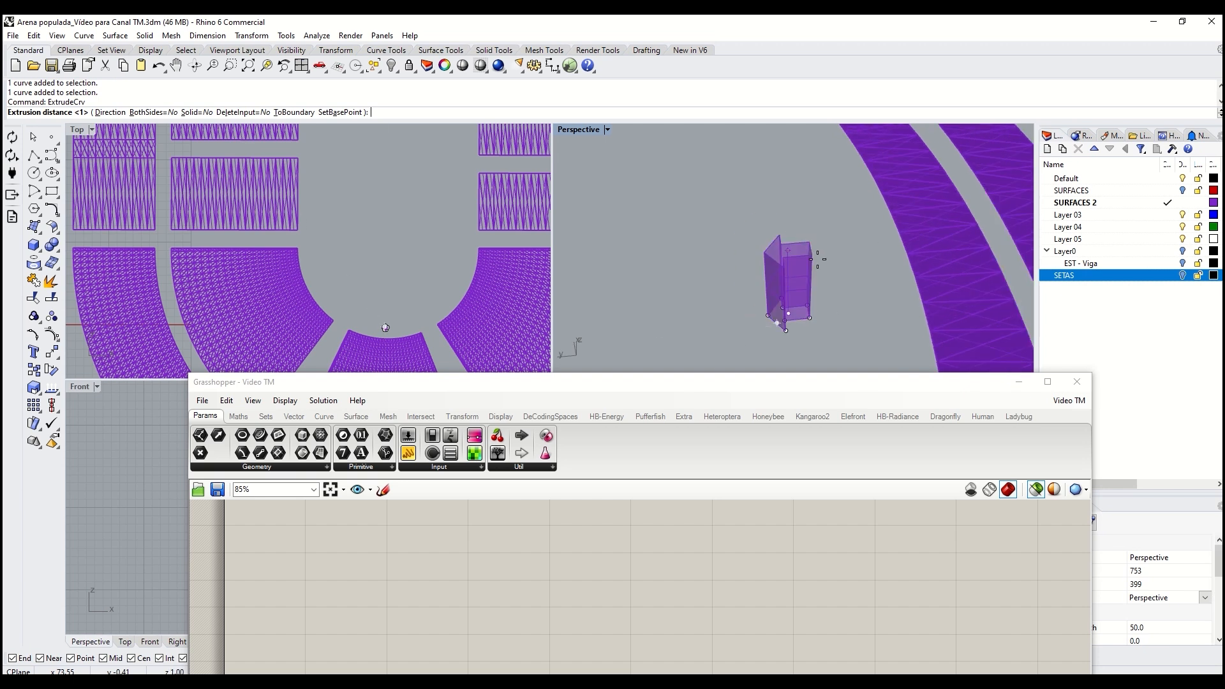
click(810, 243)
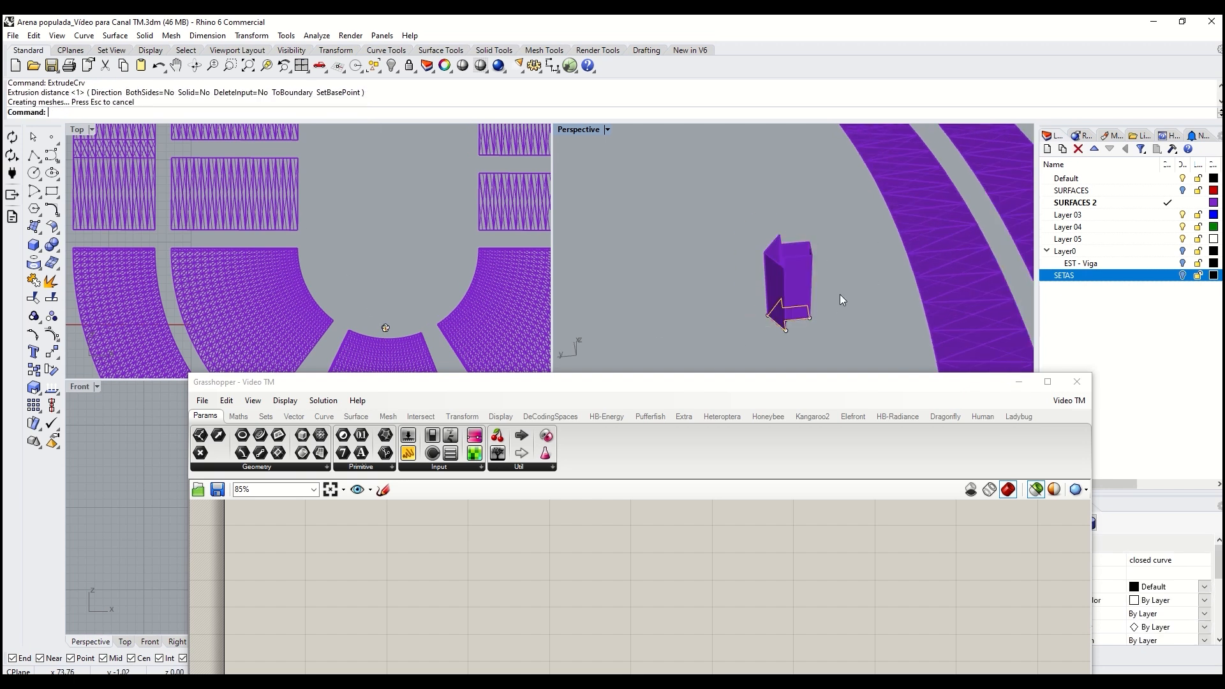
right_drag(840, 296, 744, 306)
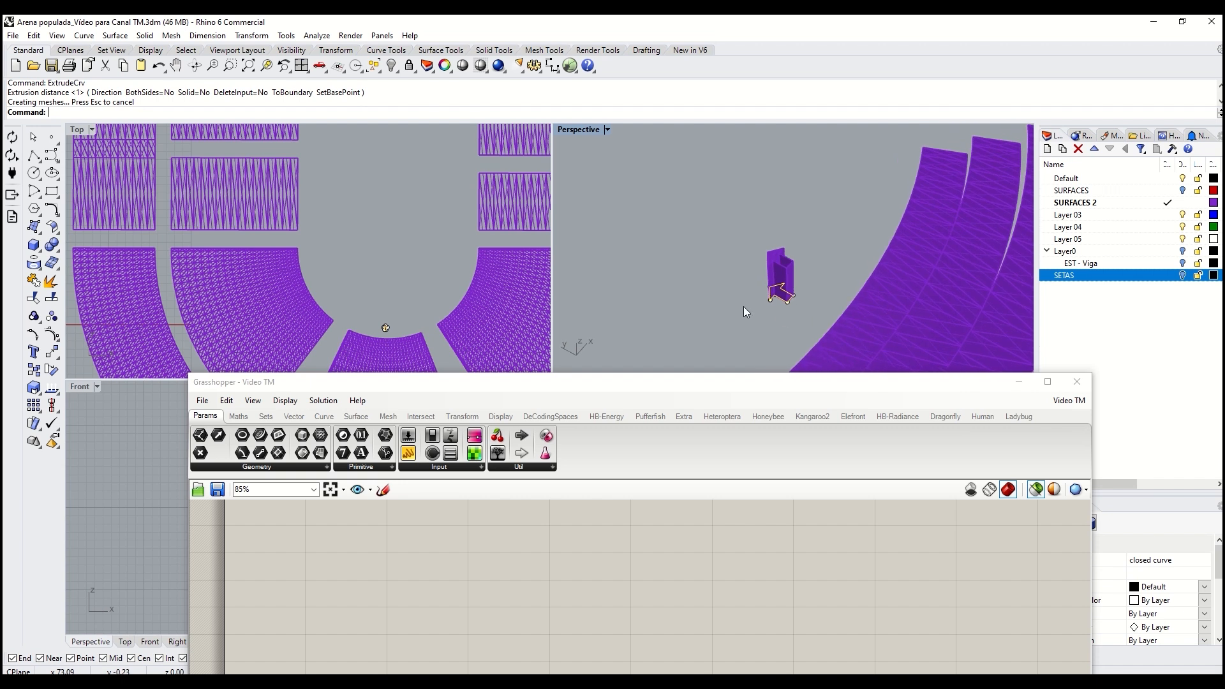
scroll(743, 306, up, 2)
click(743, 305)
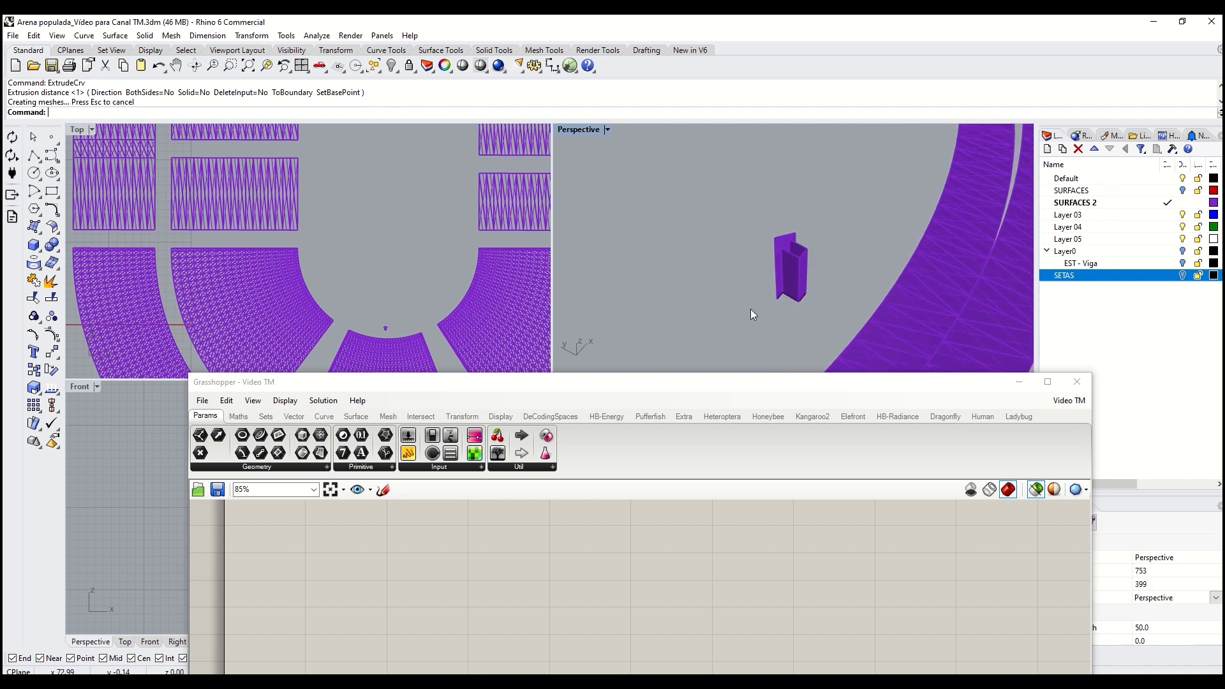
scroll(750, 315, down, 1)
Examine the curved and straight tier polysurfaces and the overall layout of the arena stands
drag(716, 389, 720, 345)
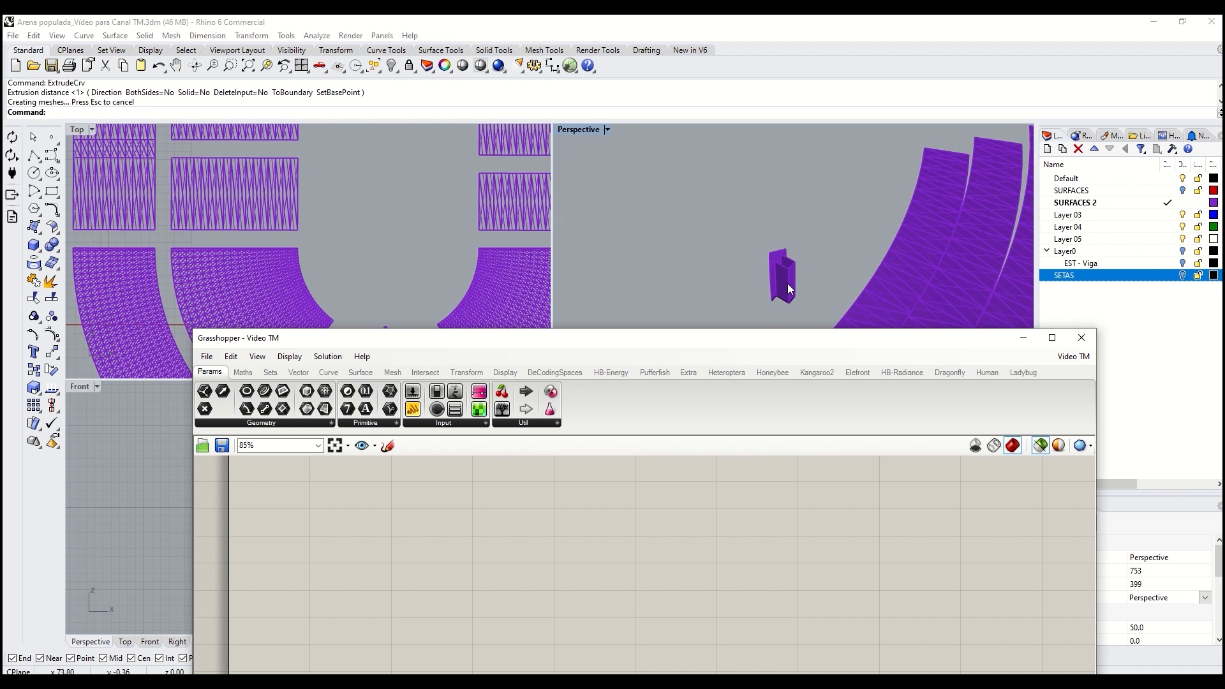
scroll(844, 249, down, 10)
click(840, 252)
scroll(801, 287, down, 8)
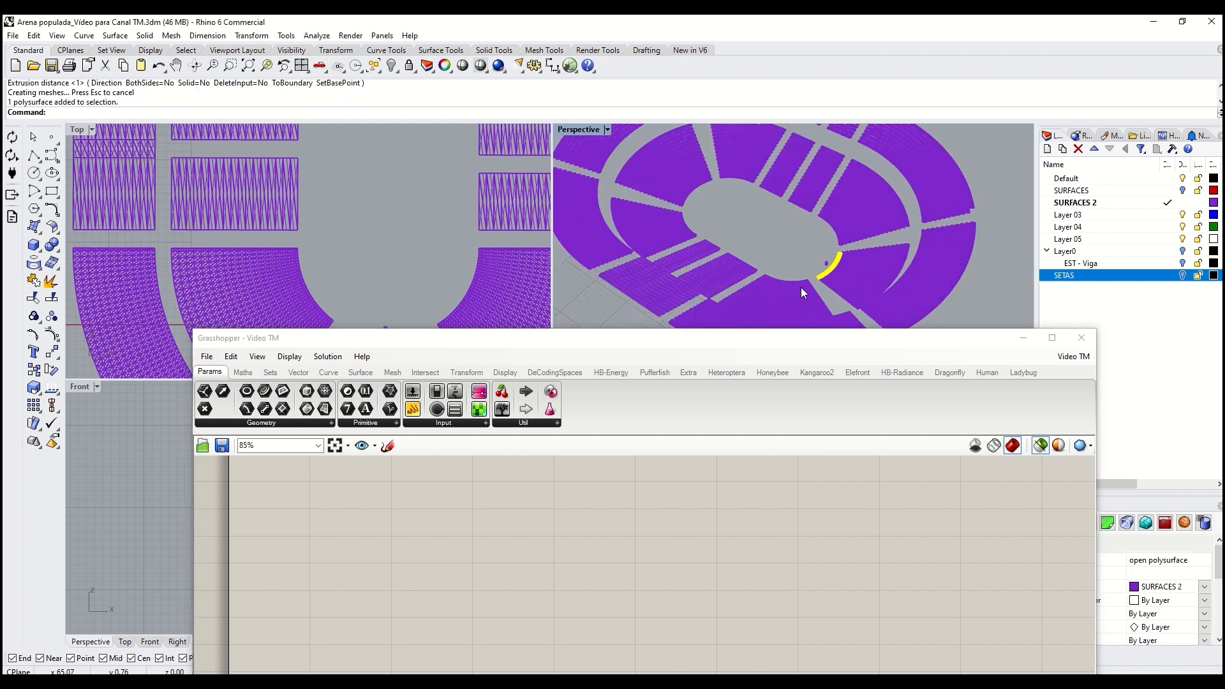
right_drag(794, 293, 737, 240)
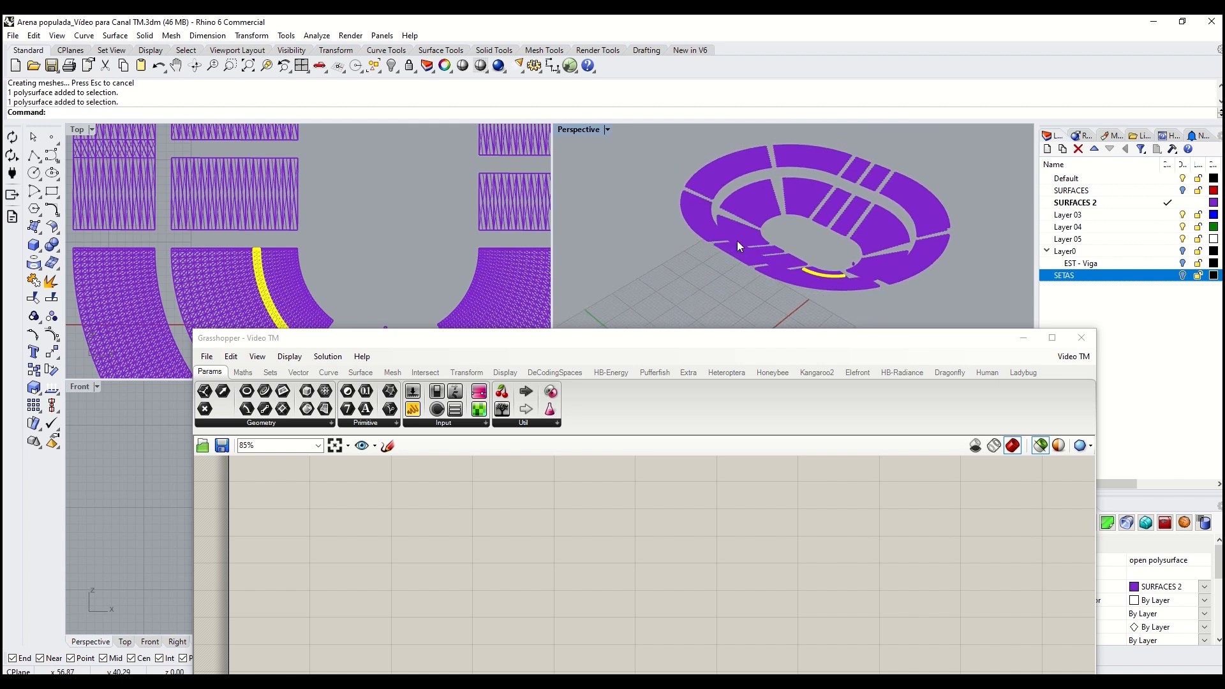
click(741, 246)
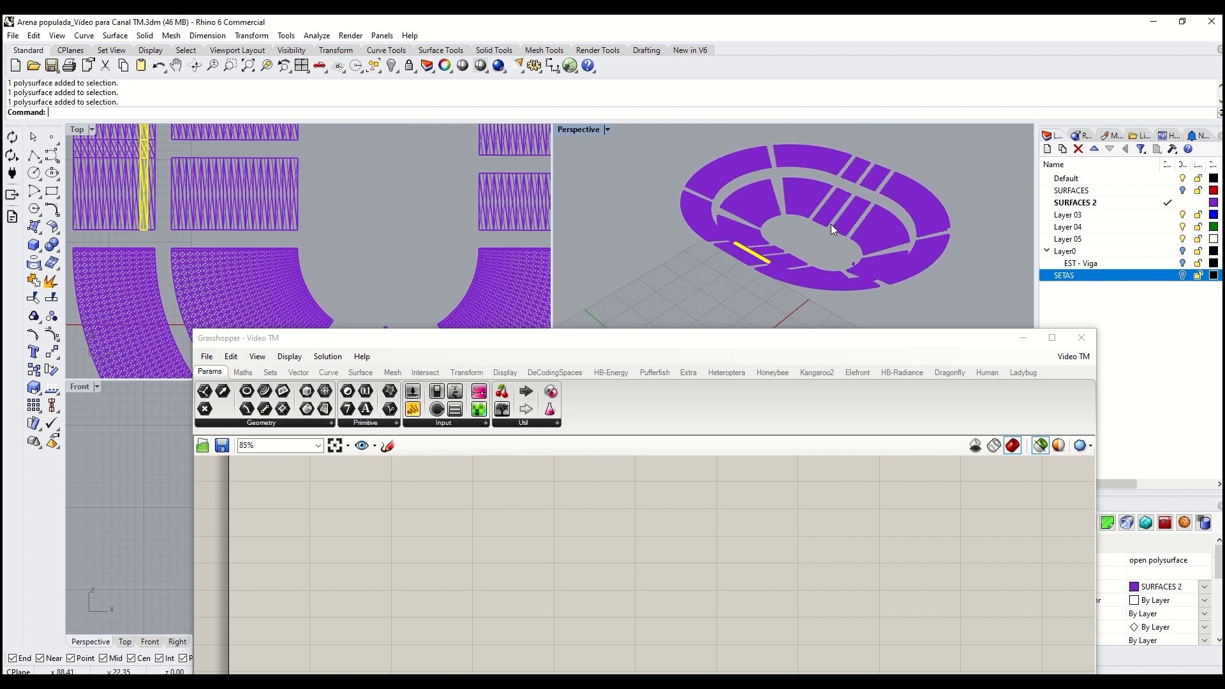
scroll(848, 258, up, 5)
scroll(852, 262, down, 5)
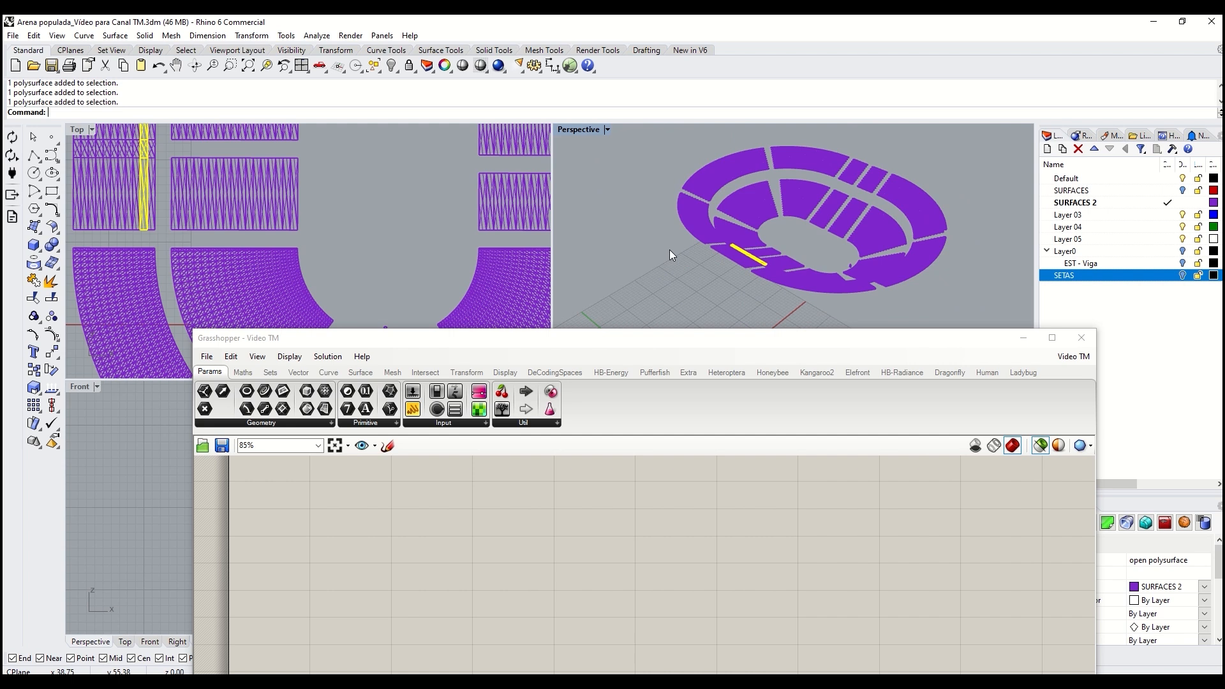
scroll(669, 253, down, 2)
Select the whole set of arena stands and add a Geometry parameter in Grasshopper to reference the tiers
drag(639, 150, 939, 317)
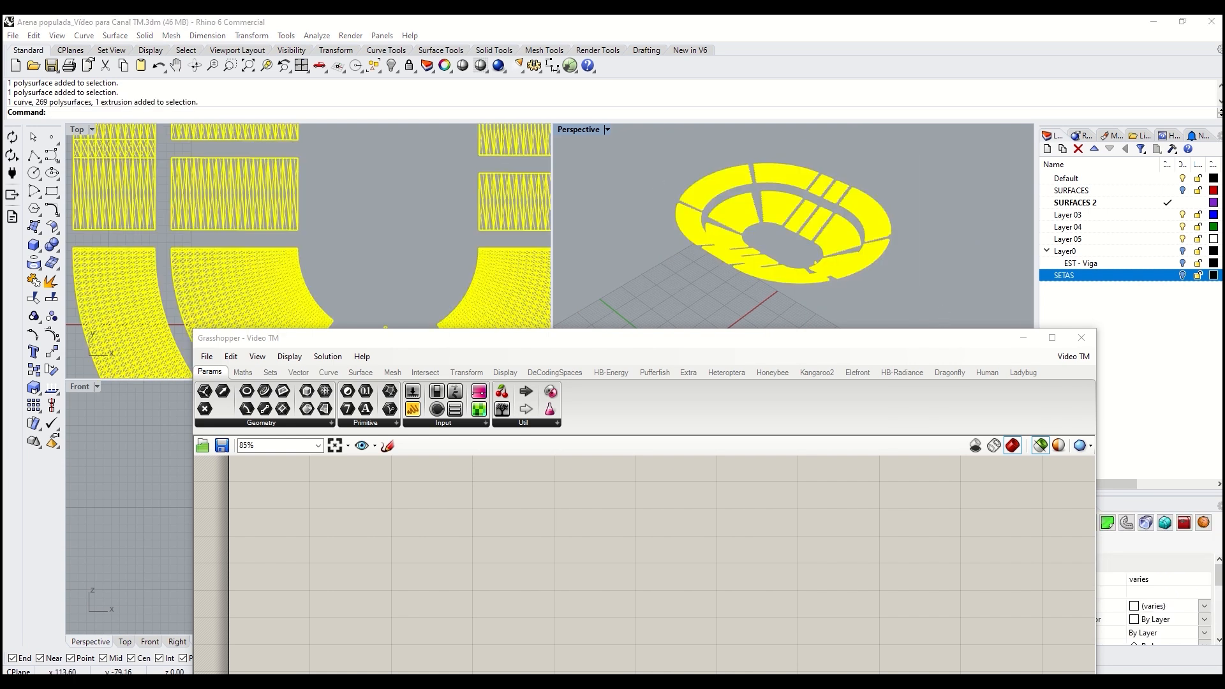
double_click(415, 493)
text(GEOM)
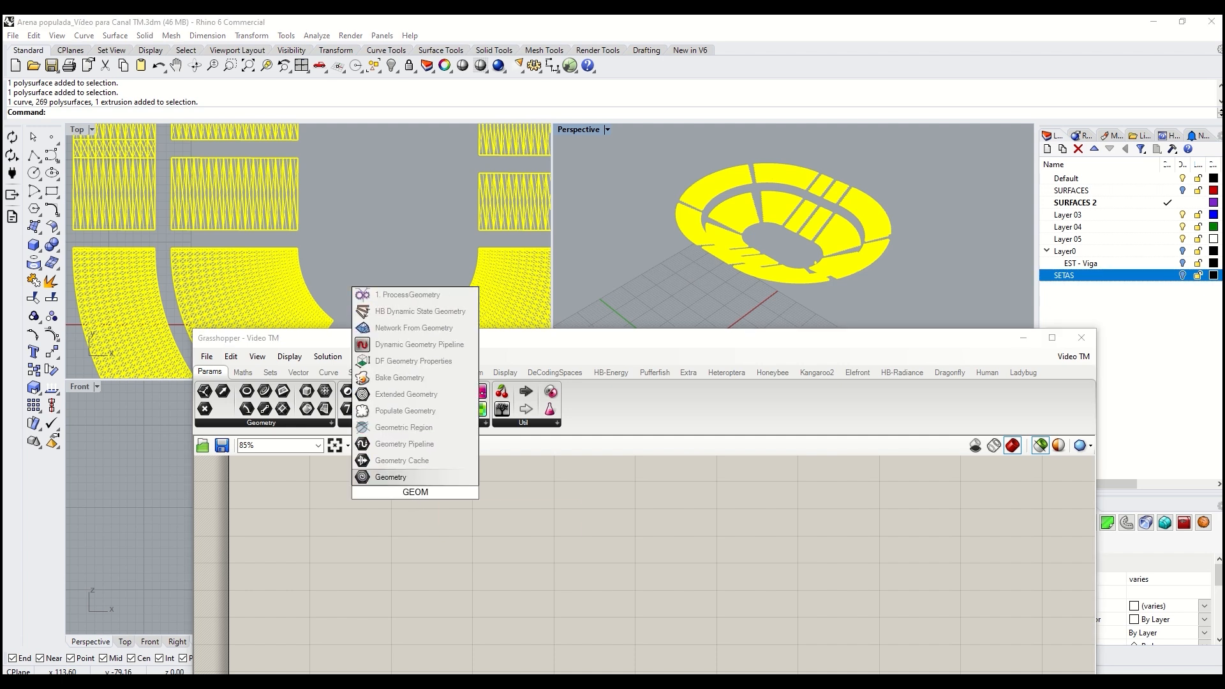
click(390, 477)
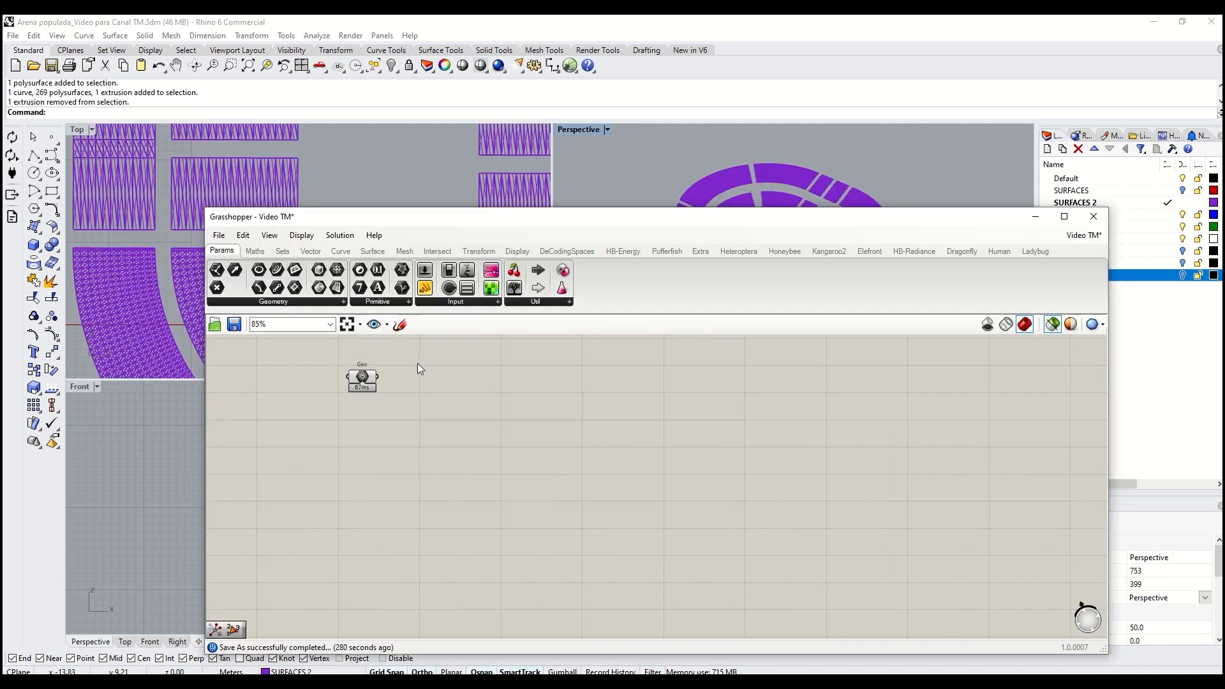
Add a Populate Geometry component and connect the Geometry parameter to its geometry input
double_click(452, 401)
text(POPULA)
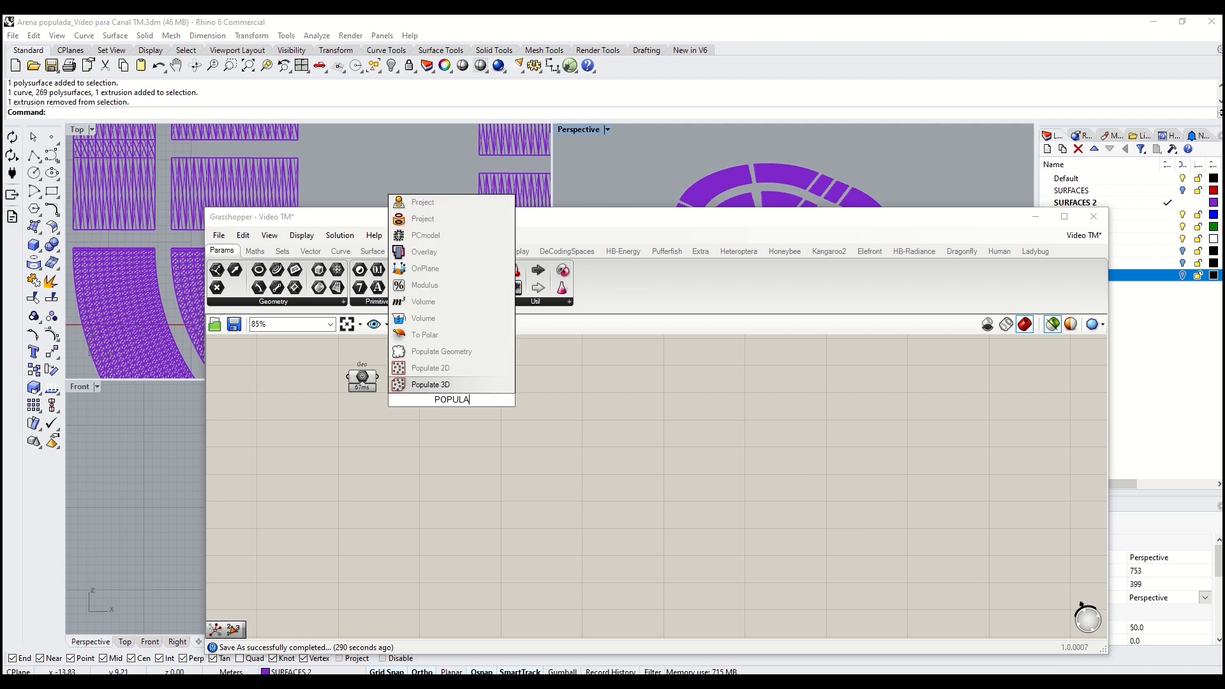
click(473, 351)
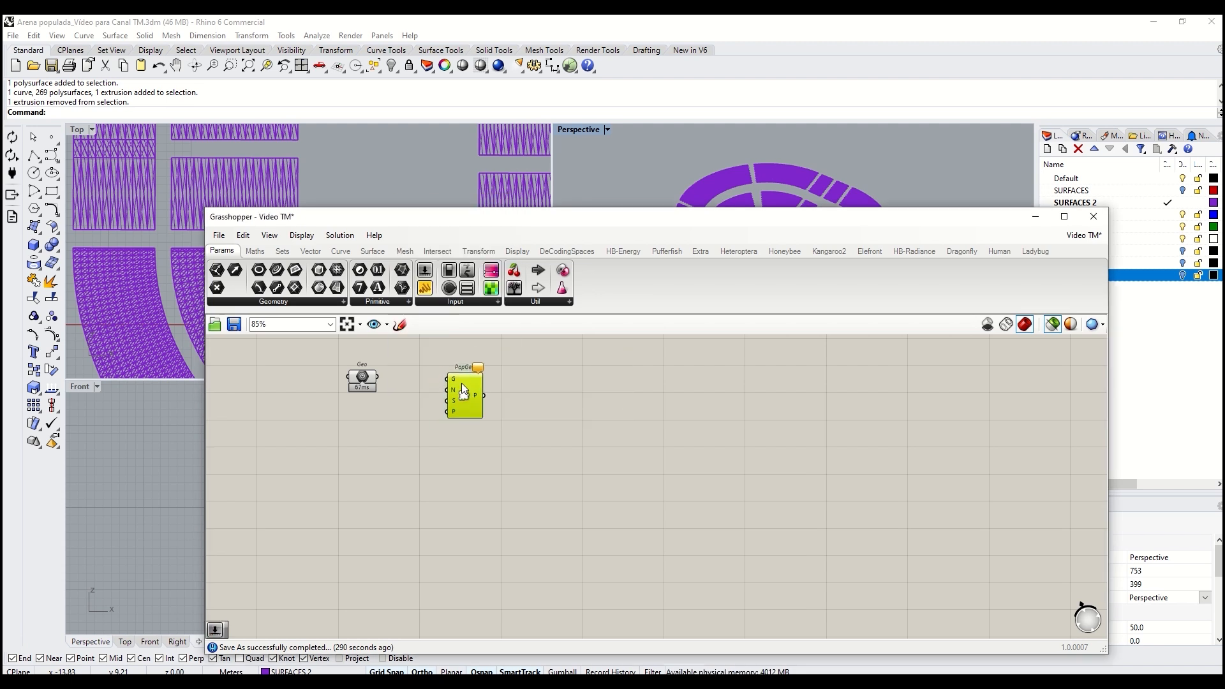
drag(378, 378, 447, 379)
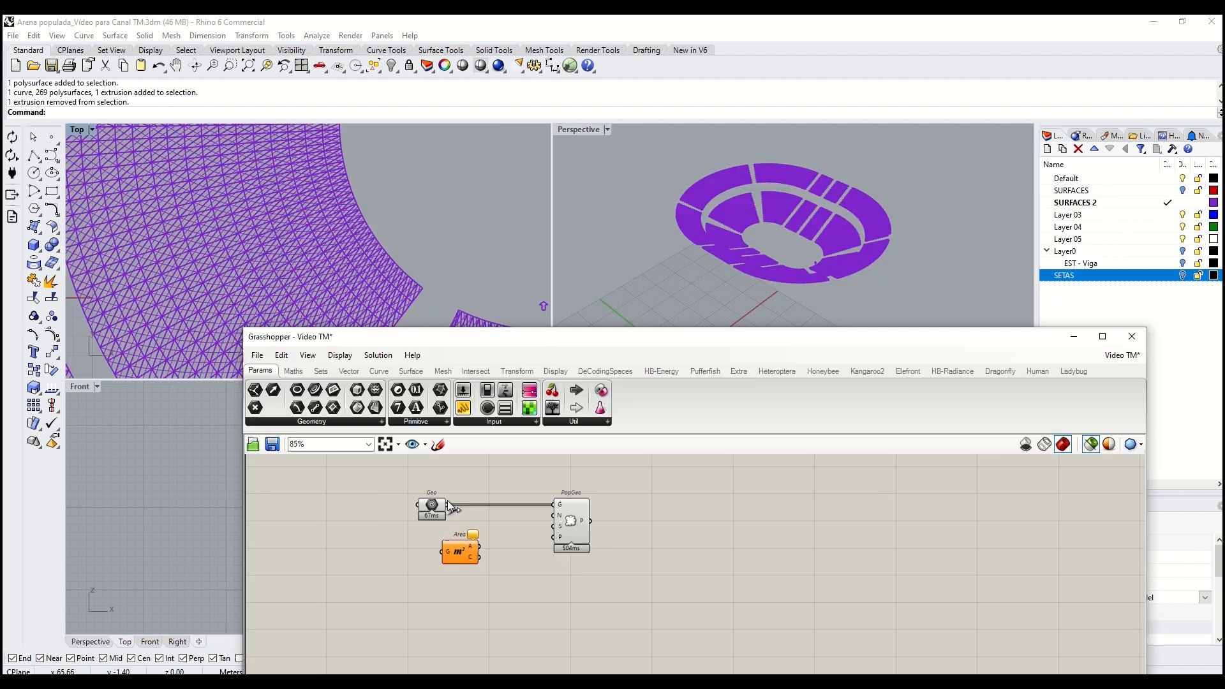
Feed the tier geometry into the Area component, use its area output as the population count, and check the resulting point distribution
drag(448, 505, 482, 535)
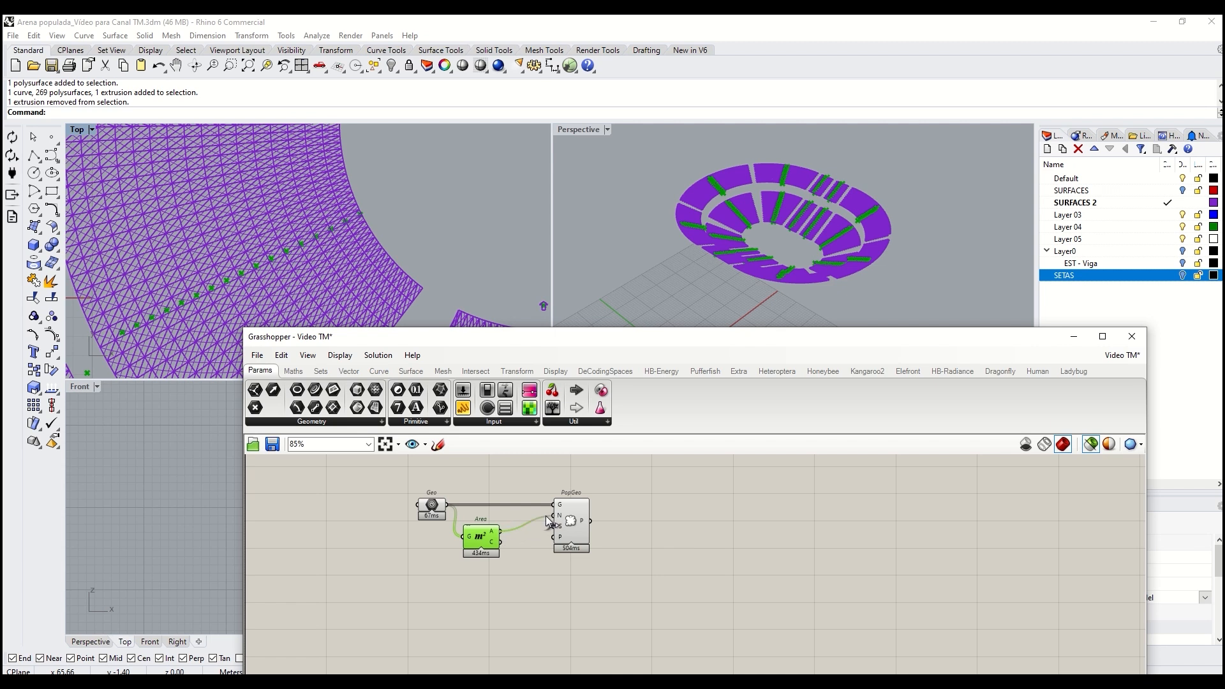
click(585, 519)
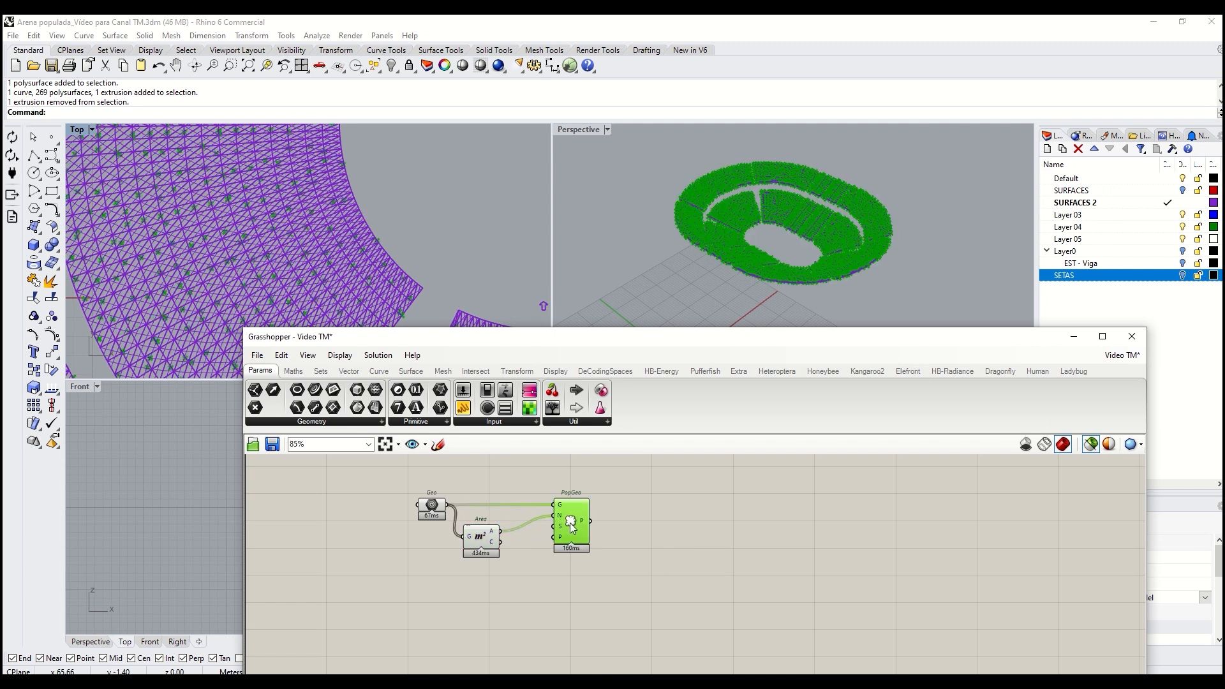
scroll(280, 223, down, 5)
scroll(271, 220, up, 8)
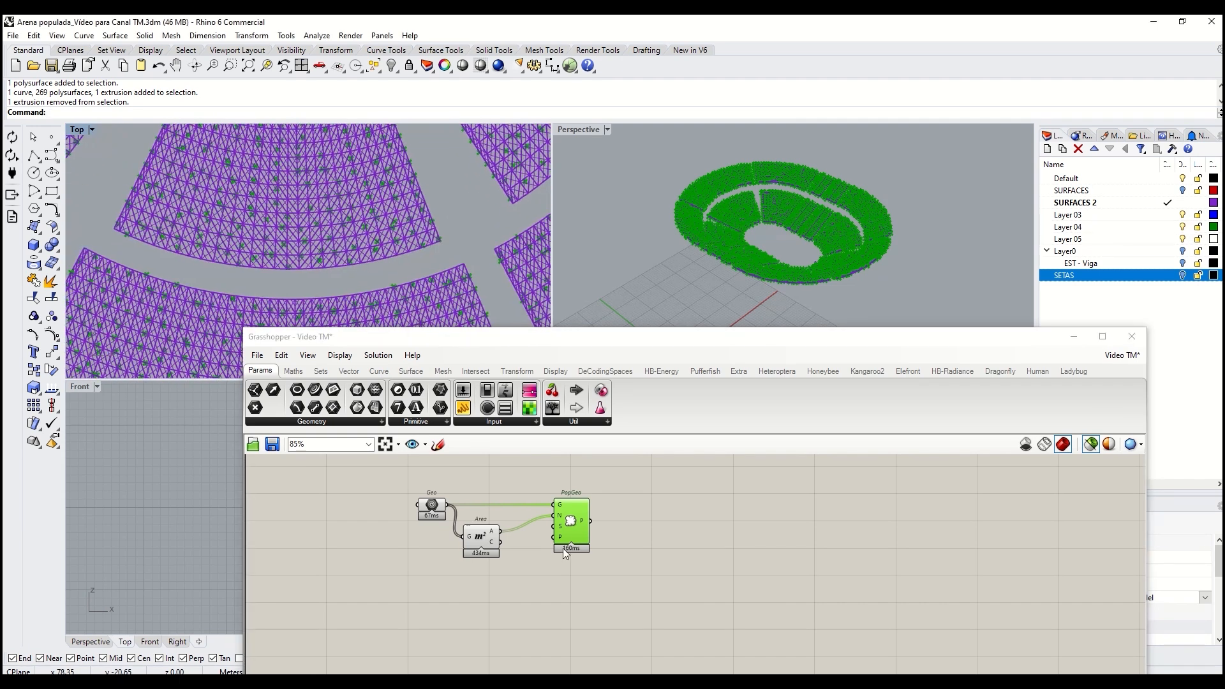
click(433, 509)
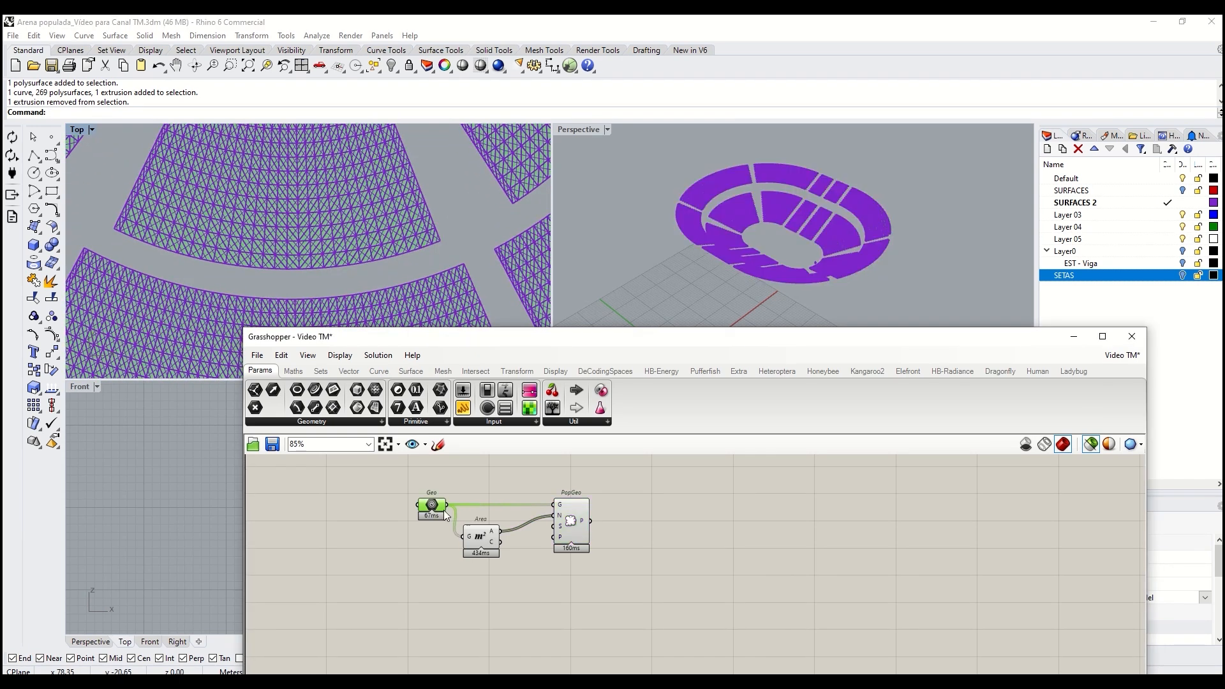
click(489, 541)
click(575, 518)
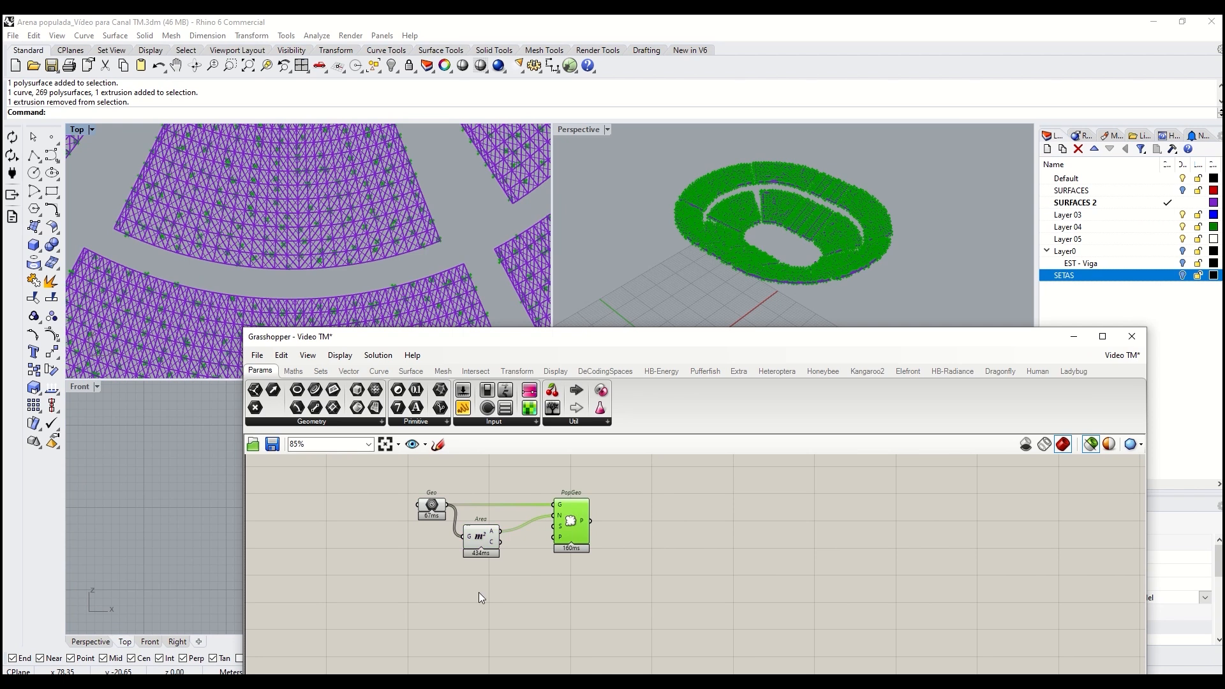
Add a Multiplication component between the area output and the Populate Geometry count input
double_click(487, 593)
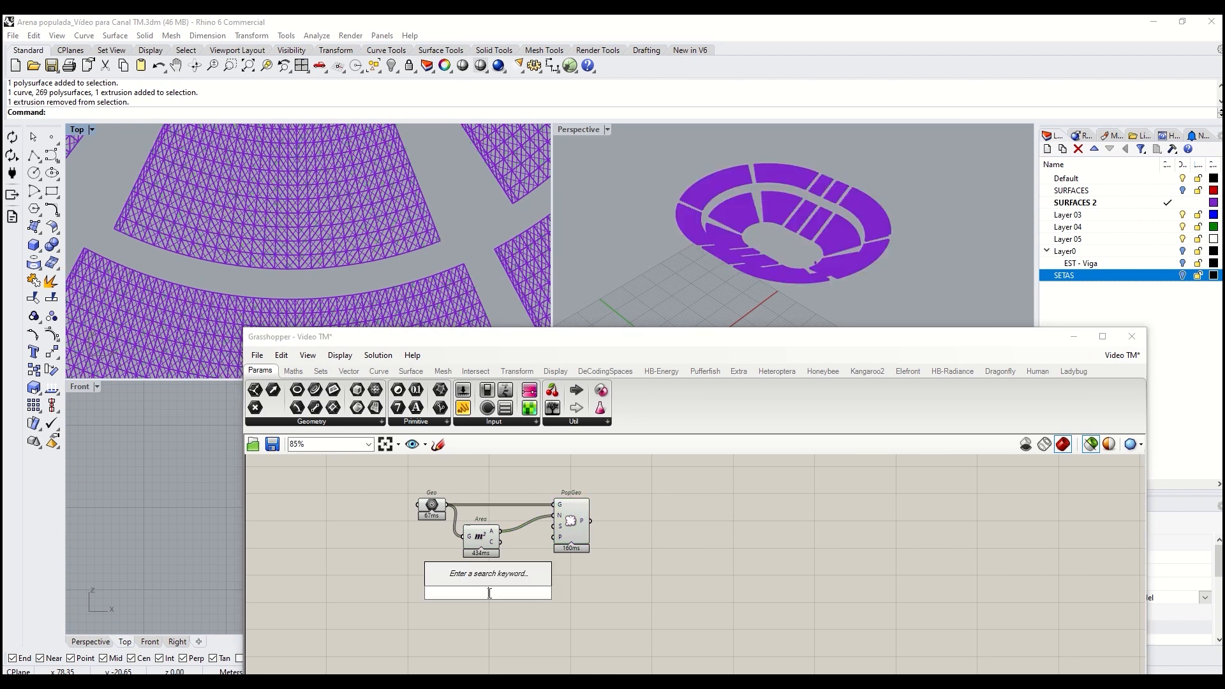
text(MULTI)
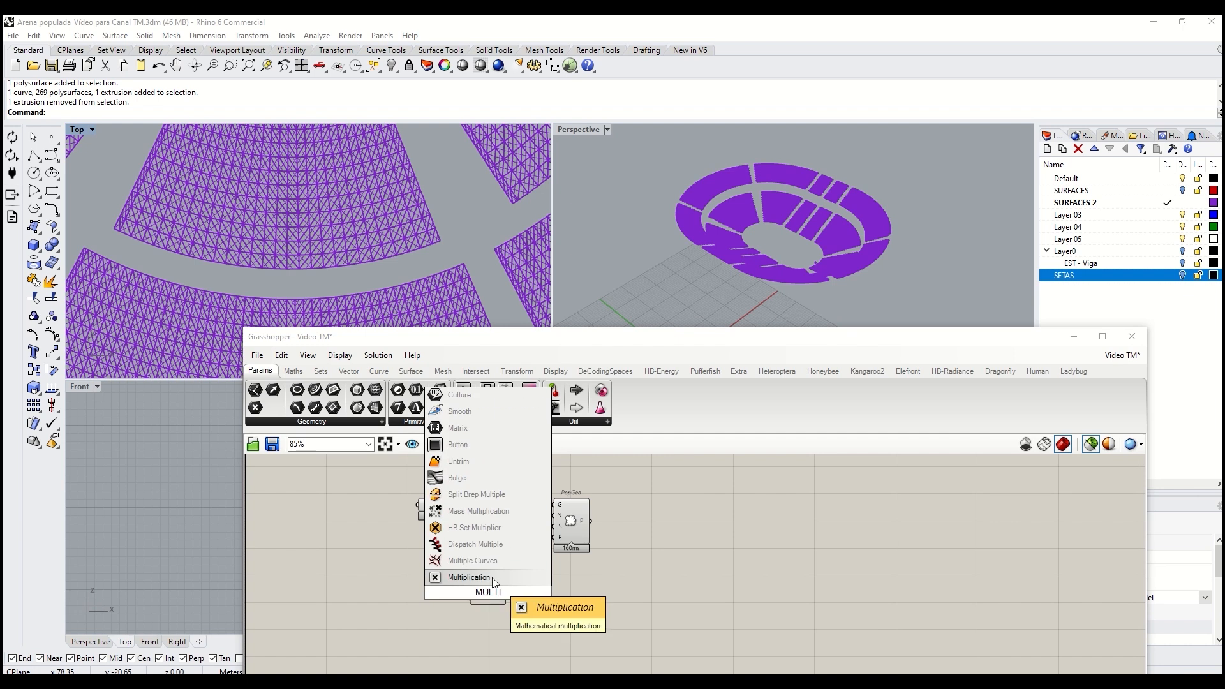
key(Return)
drag(501, 542, 555, 516)
Add a two-decimal number slider as the multiplication's B factor and set it to about 0.75
double_click(452, 606)
text(0.00..0)
key(Return)
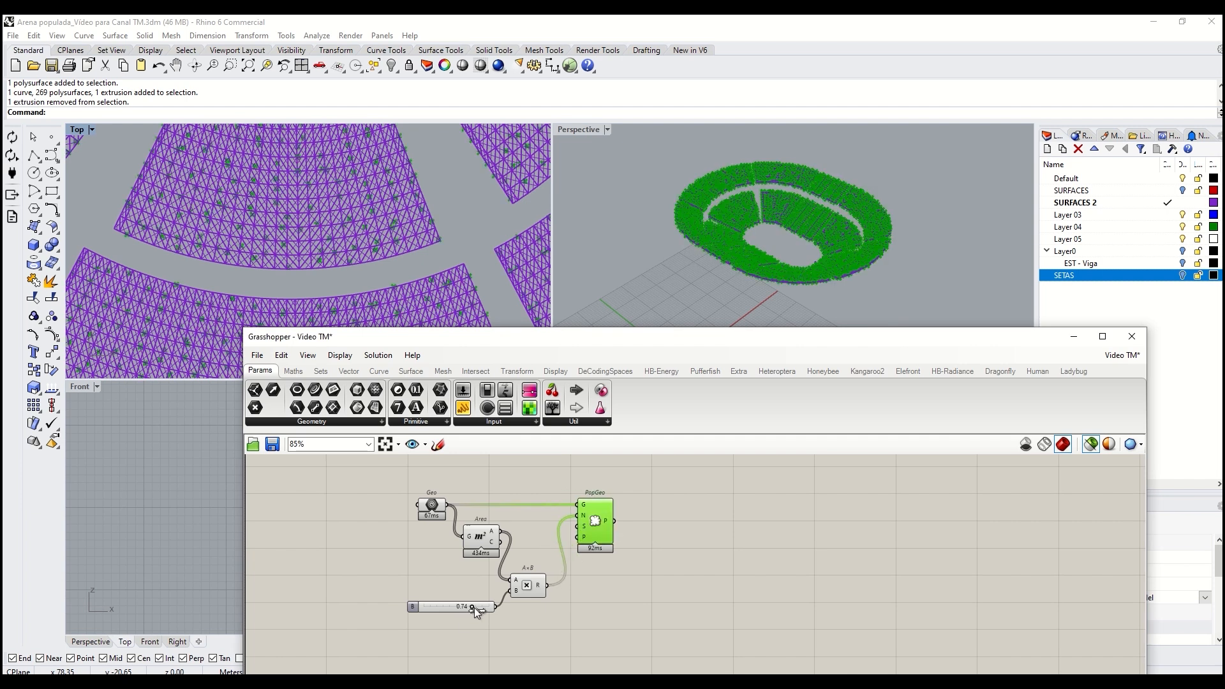
mouse_move(469, 607)
mouse_down()
mouse_move(509, 613)
mouse_move(472, 607)
mouse_up()
Add a Cull Duplicates component beside Populate Geometry and connect the populated points to its point input
double_click(675, 514)
text(CULL DU)
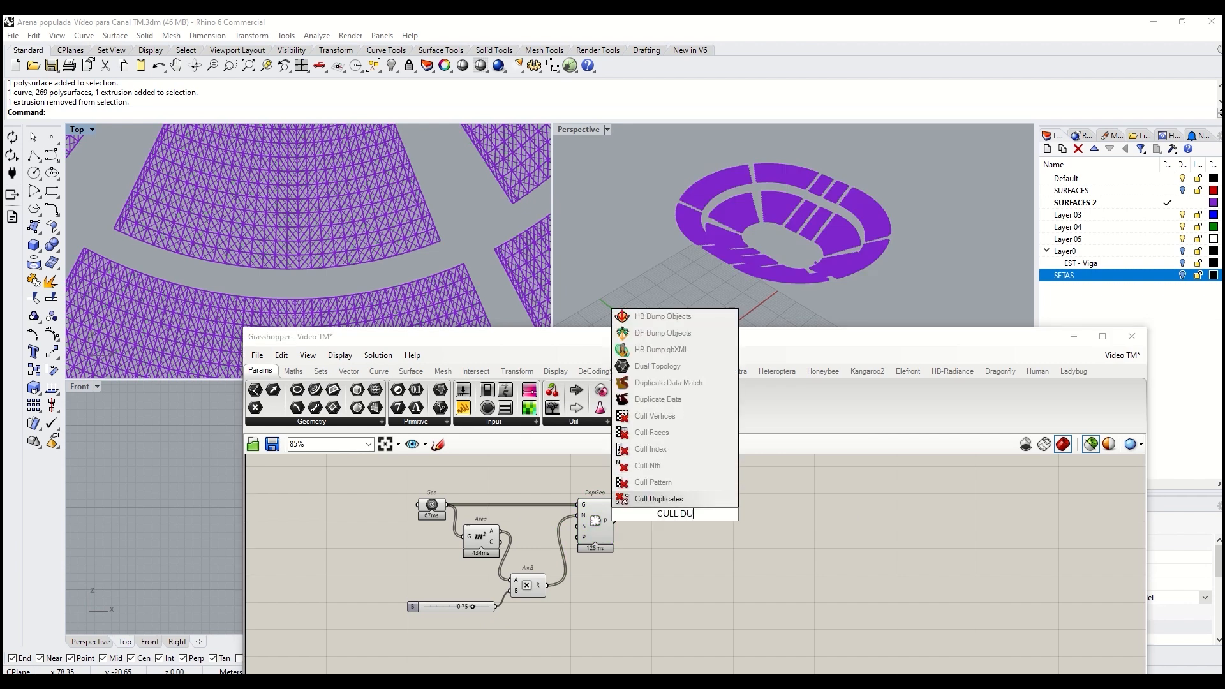
click(687, 499)
drag(687, 504, 711, 523)
drag(613, 520, 701, 540)
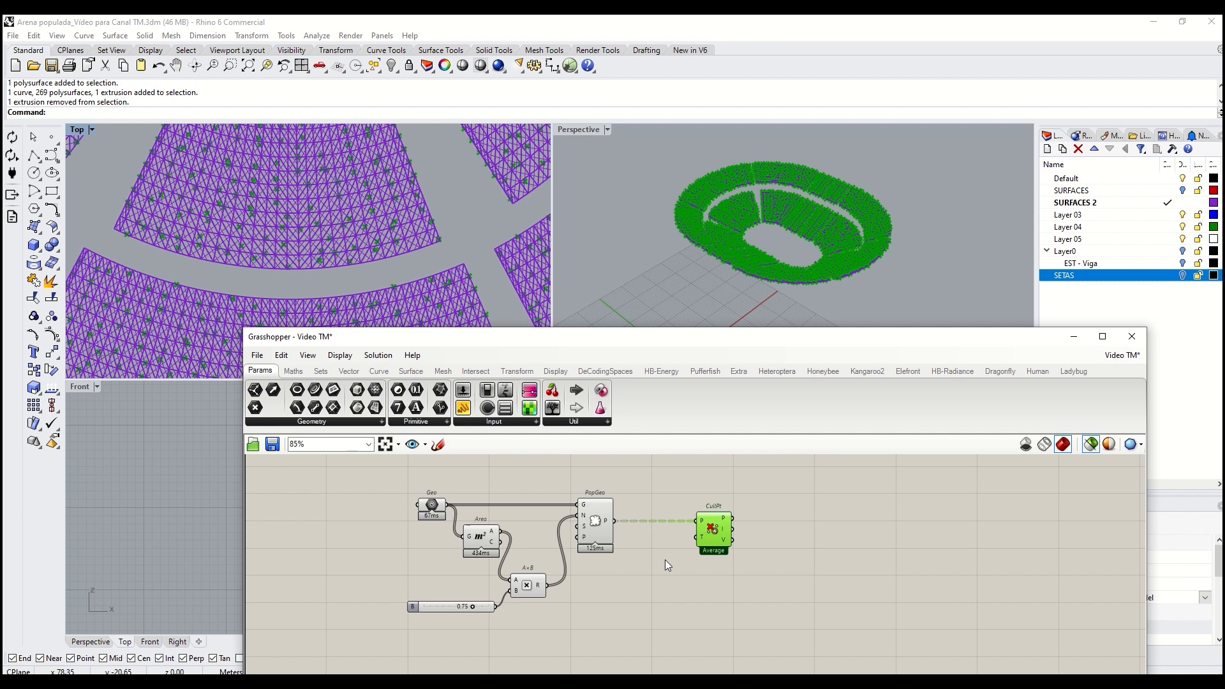
Add a number slider of 0.8, connect it to the Cull Duplicates tolerance, and preview the culled points on the stands
double_click(656, 569)
key(Escape)
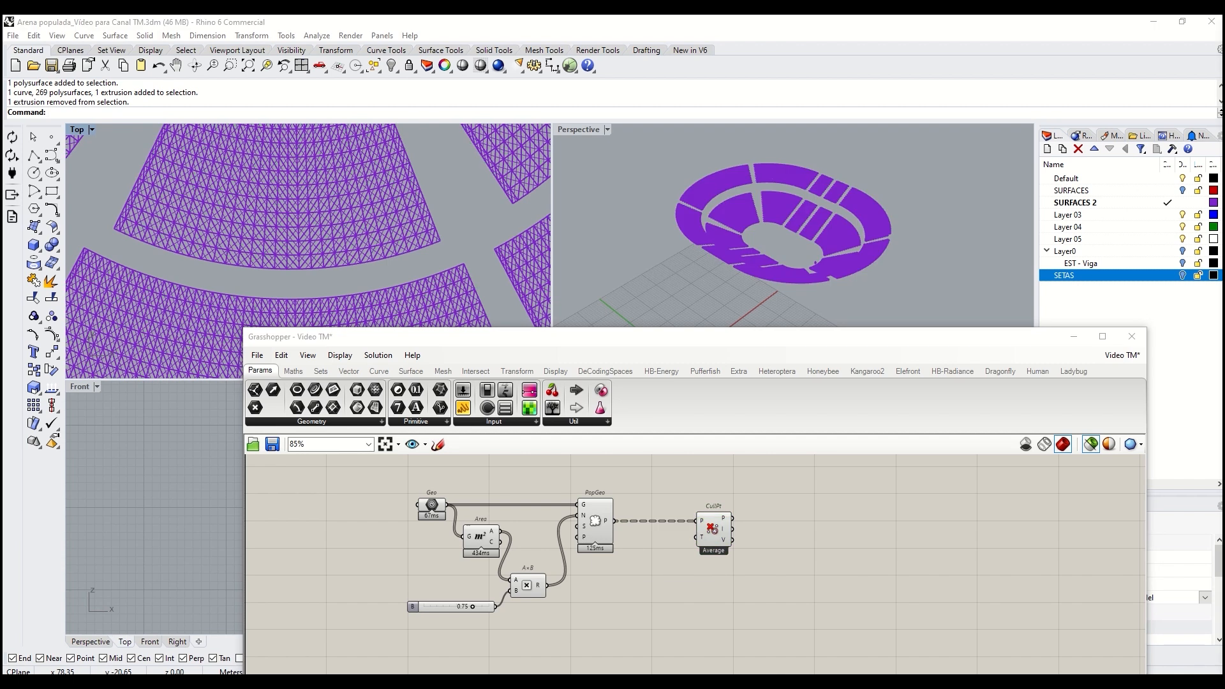
double_click(618, 572)
text(0.8)
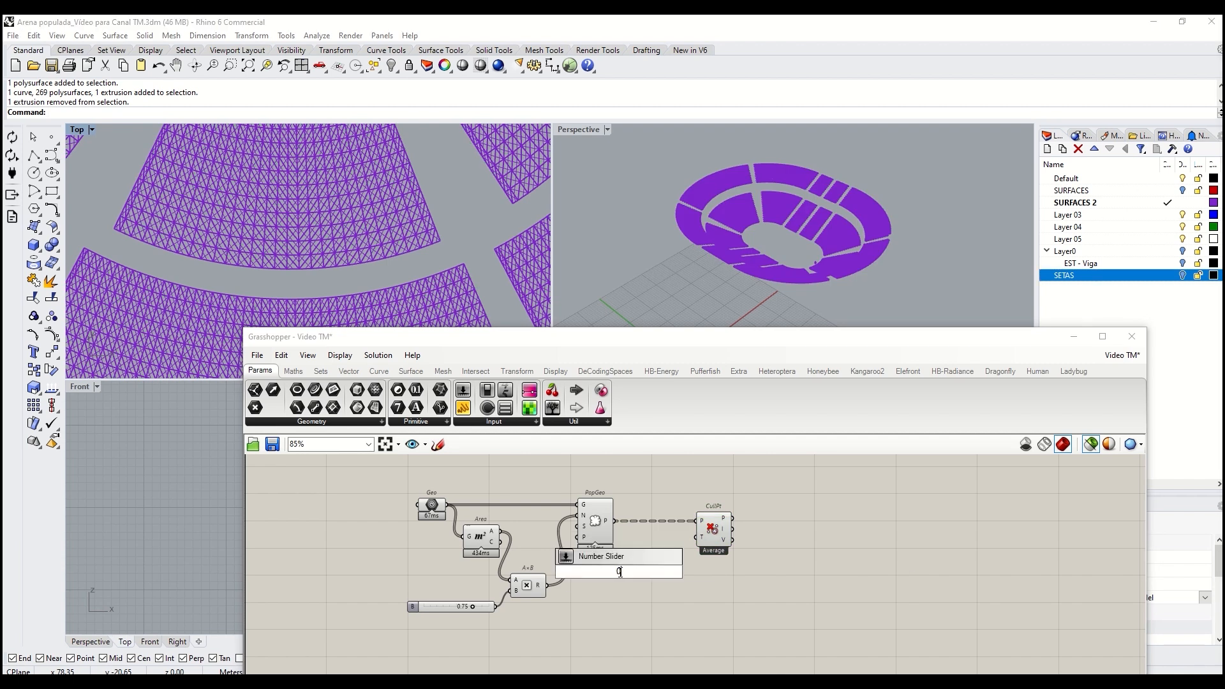
key(Return)
drag(664, 571, 696, 537)
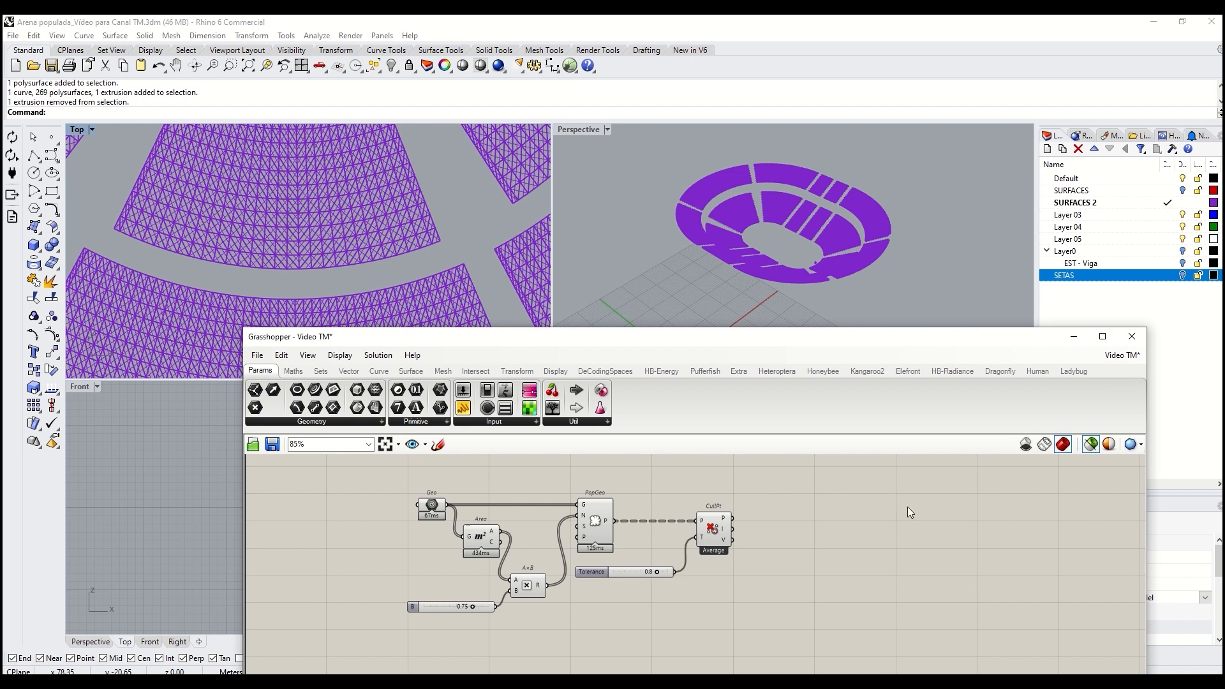
drag(592, 571, 594, 585)
click(712, 533)
scroll(801, 223, up, 10)
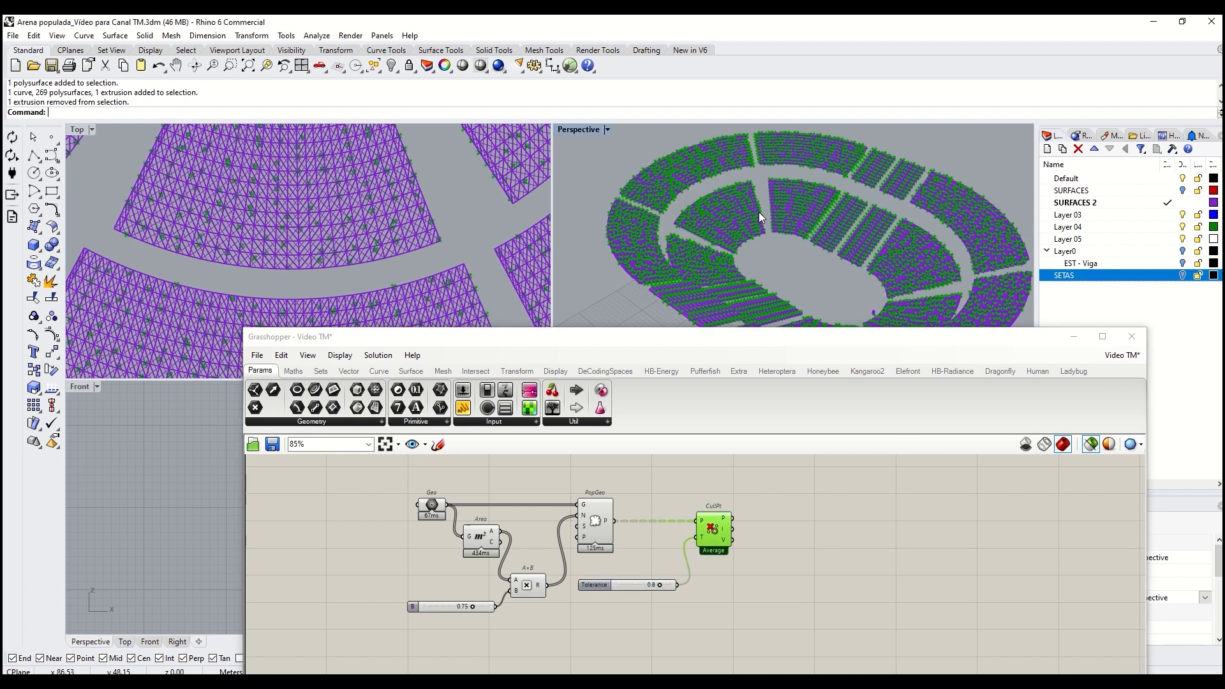
Delete the small extruded arrow beside the inner stands, keeping its outline curve, and deselect the Cull Duplicates component
scroll(813, 255, up, 8)
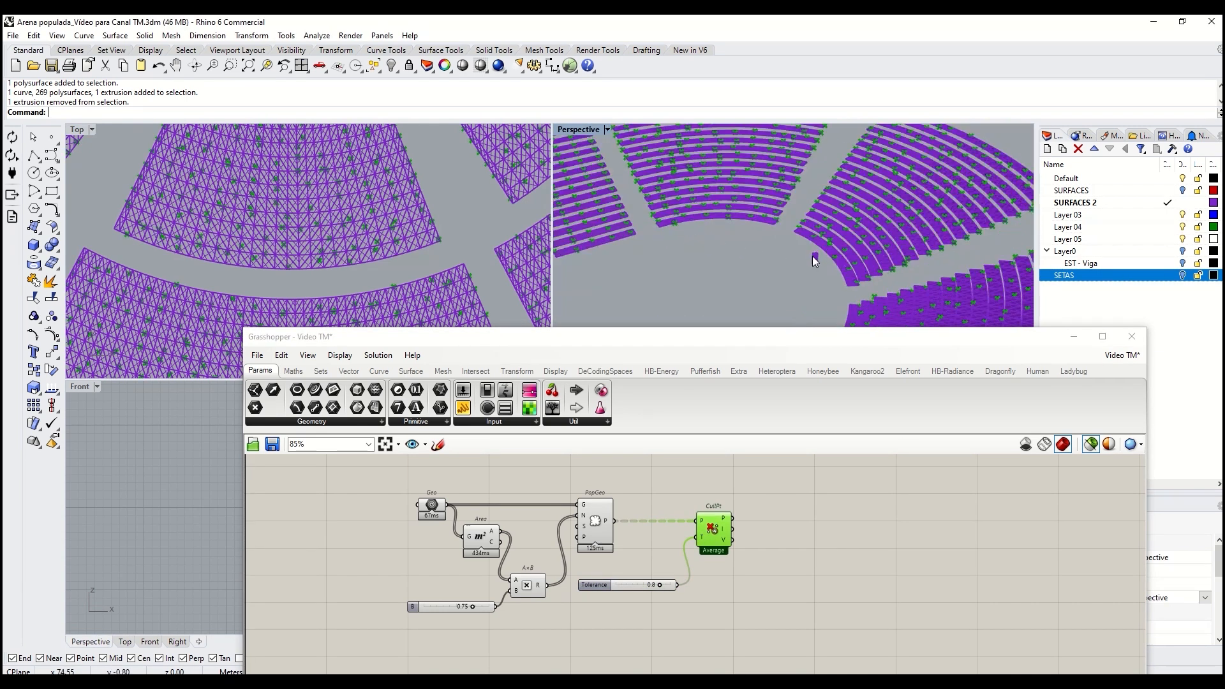
click(794, 247)
key(Delete)
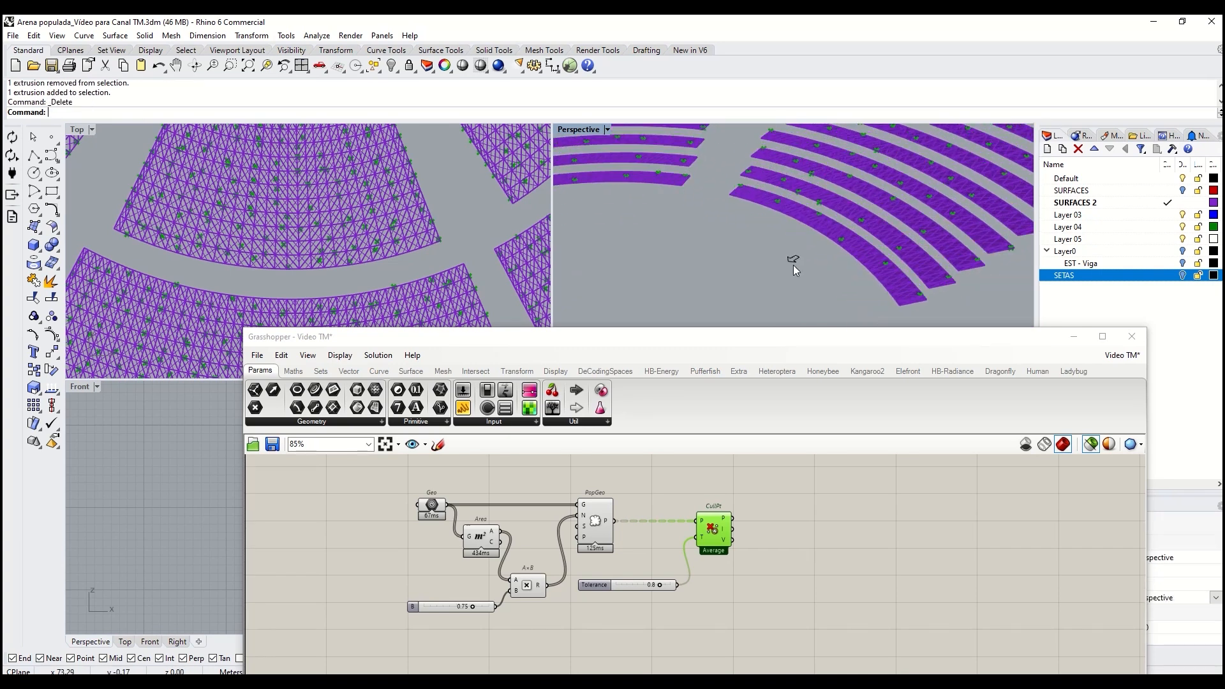
click(840, 542)
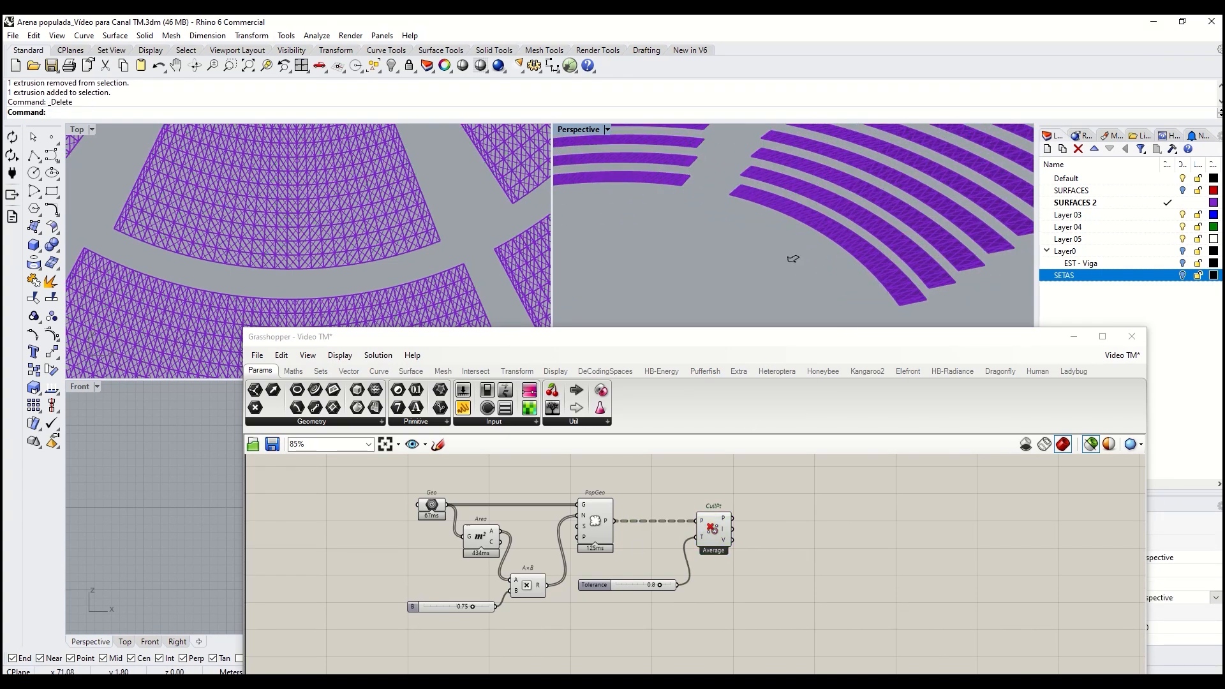
Extrude the arrow outline curve upward with ExtrudeCrv as an open extrusion
scroll(791, 262, up, 5)
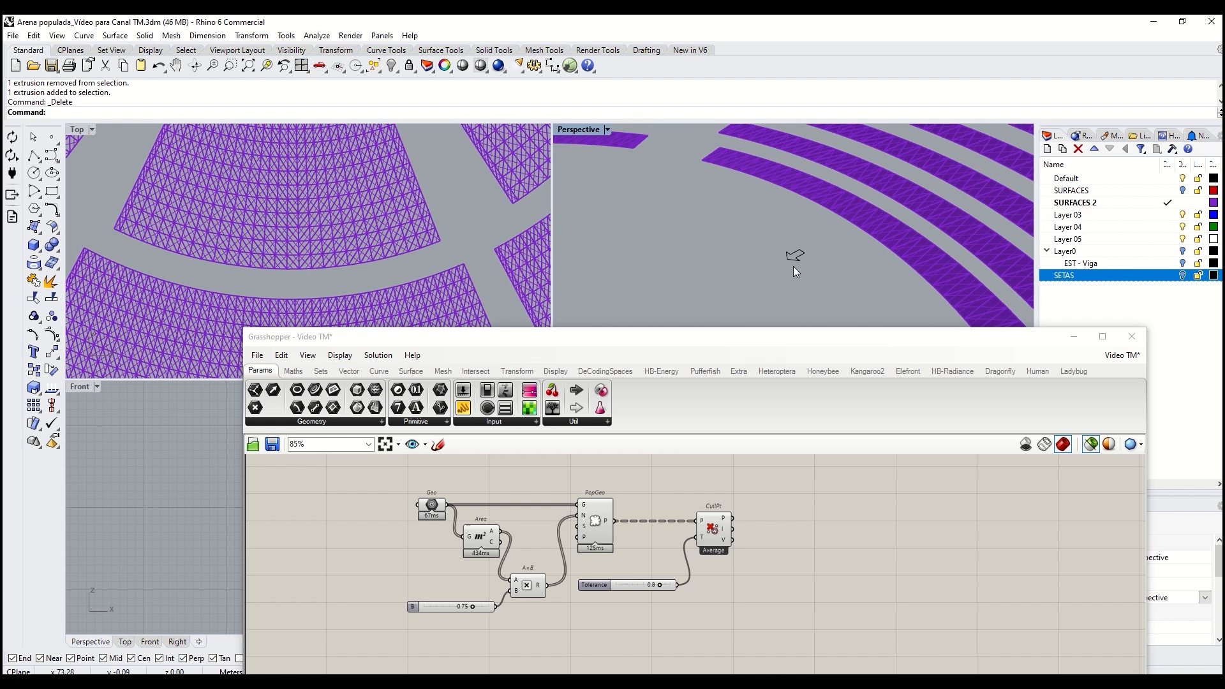
click(794, 265)
scroll(803, 255, up, 6)
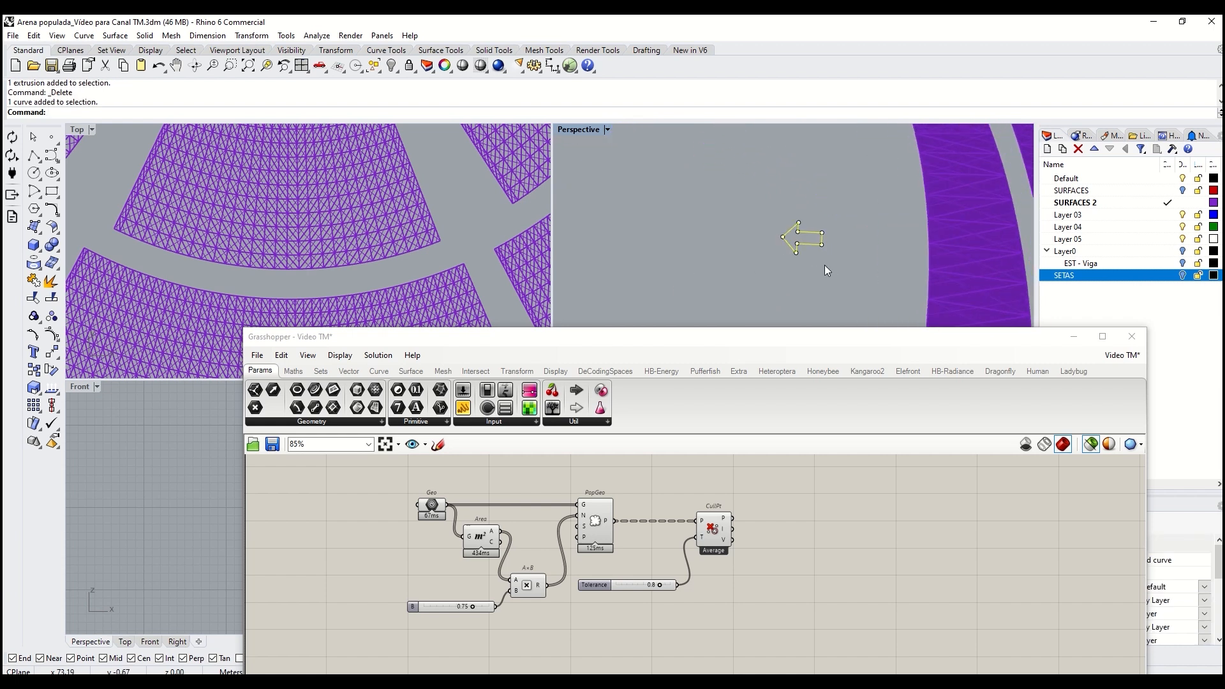
text(ExtrudeCrv)
key(Return)
click(824, 246)
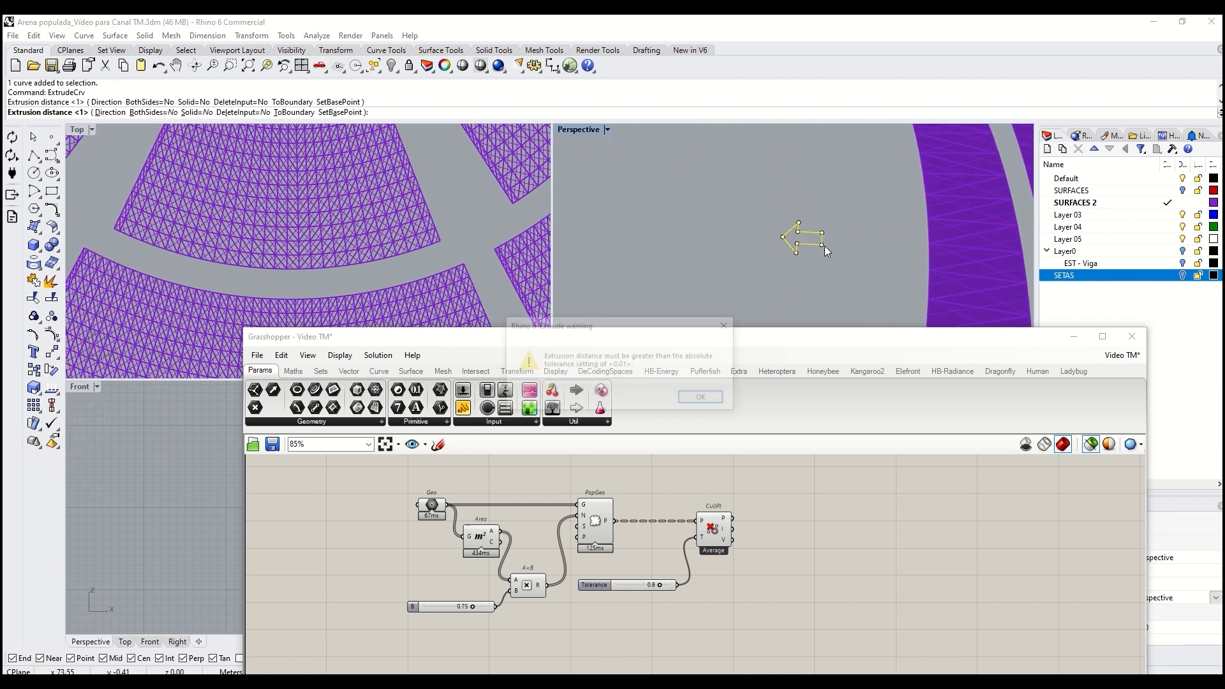
key(Return)
right_drag(828, 160, 820, 396)
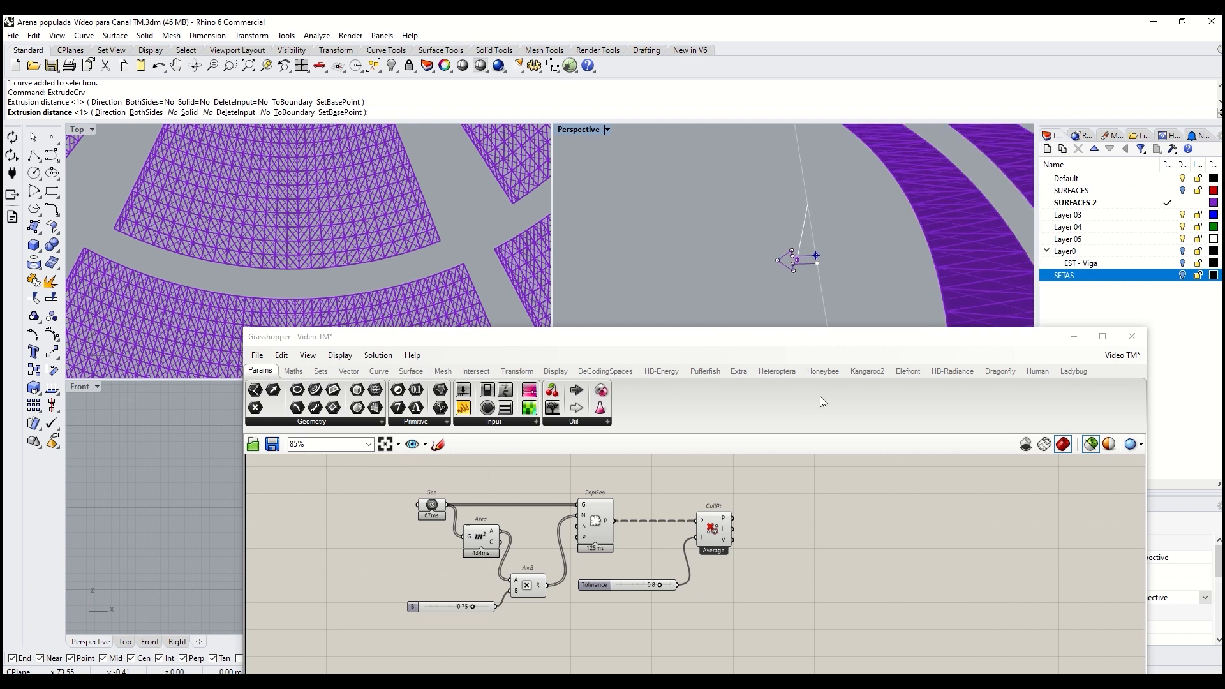
click(820, 156)
mouse_move(814, 185)
right_down()
mouse_move(802, 240)
mouse_move(805, 204)
right_up()
Define the extruded arrow as a block named Arrow, with its base point at the midpoint of a bottom edge
click(805, 203)
text(Block)
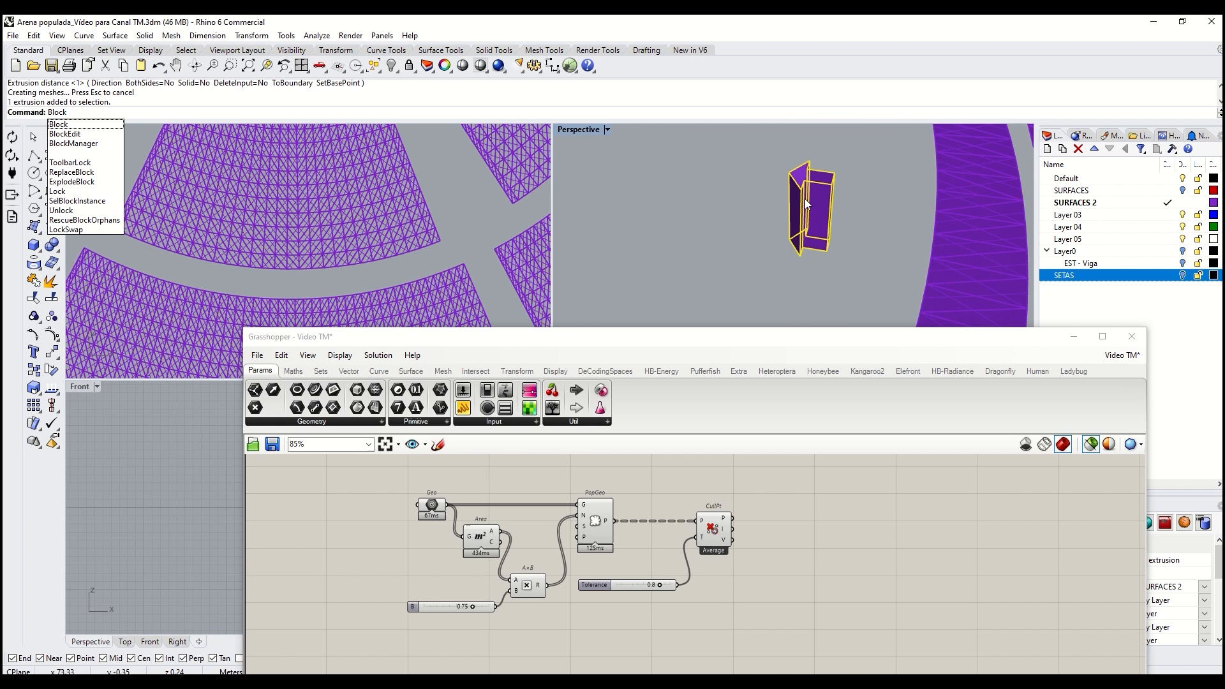
key(Return)
scroll(829, 255, up, 5)
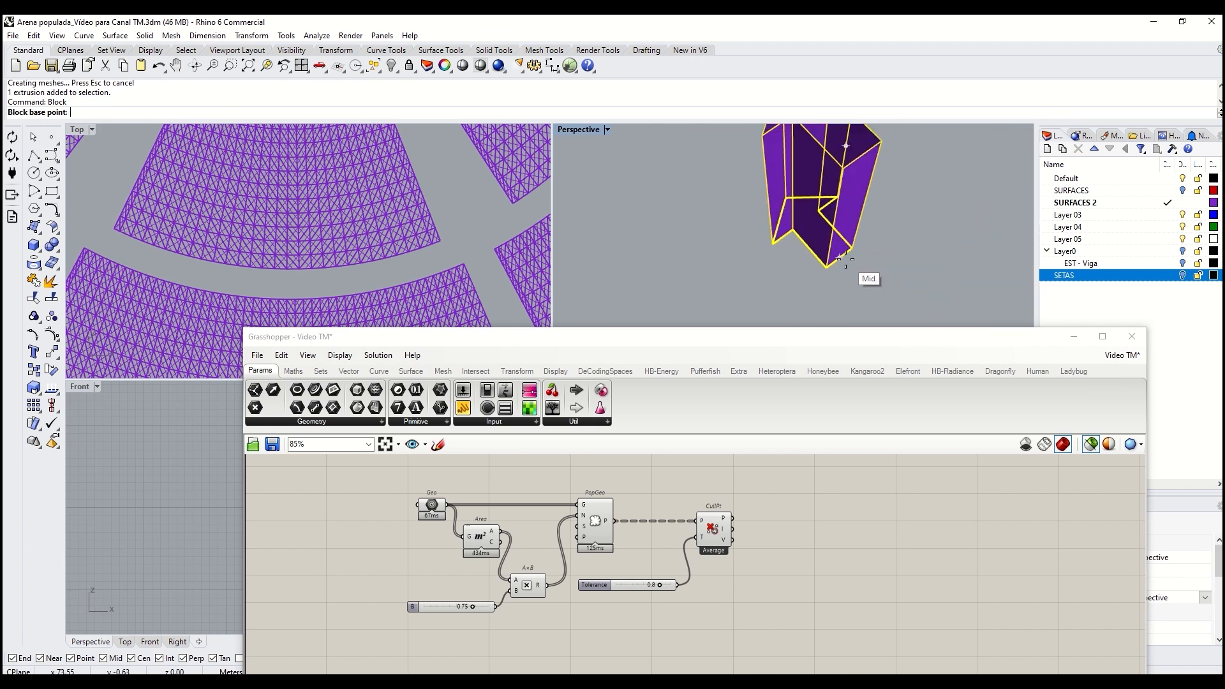
click(842, 257)
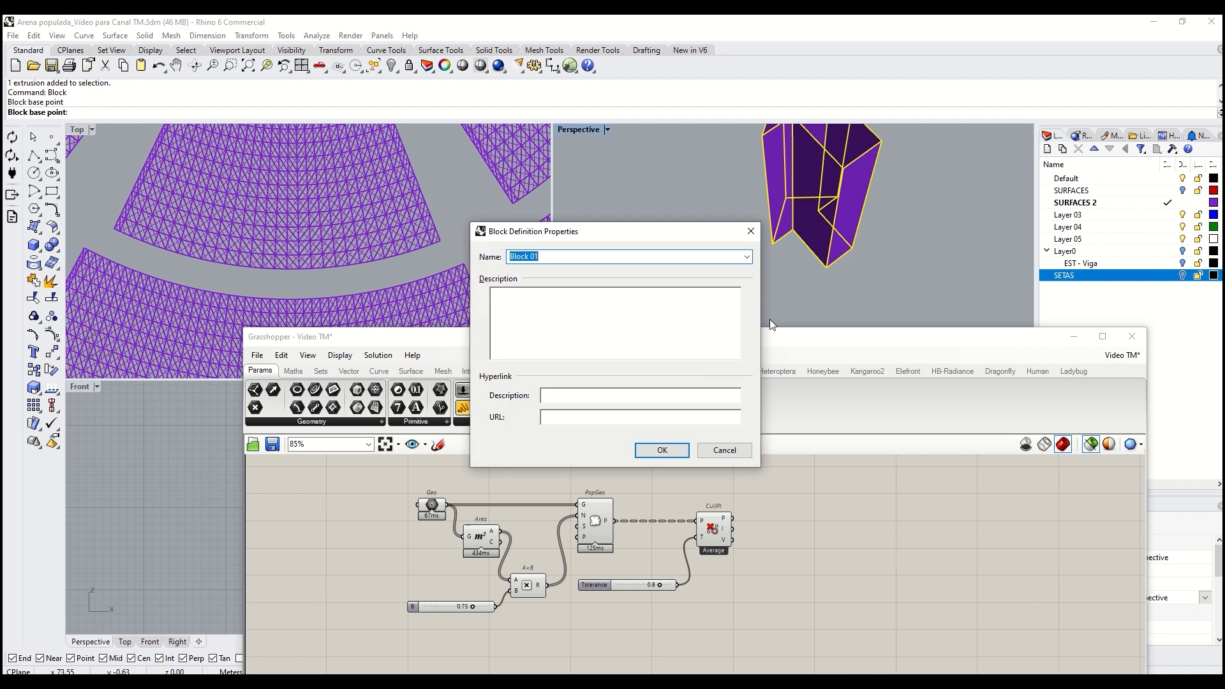
text(arR)
key(BackSpace)
key(BackSpace)
text(Arro)
Add an Insert Block component and connect a panel containing Arrow to its name input
double_click(869, 508)
text(insert)
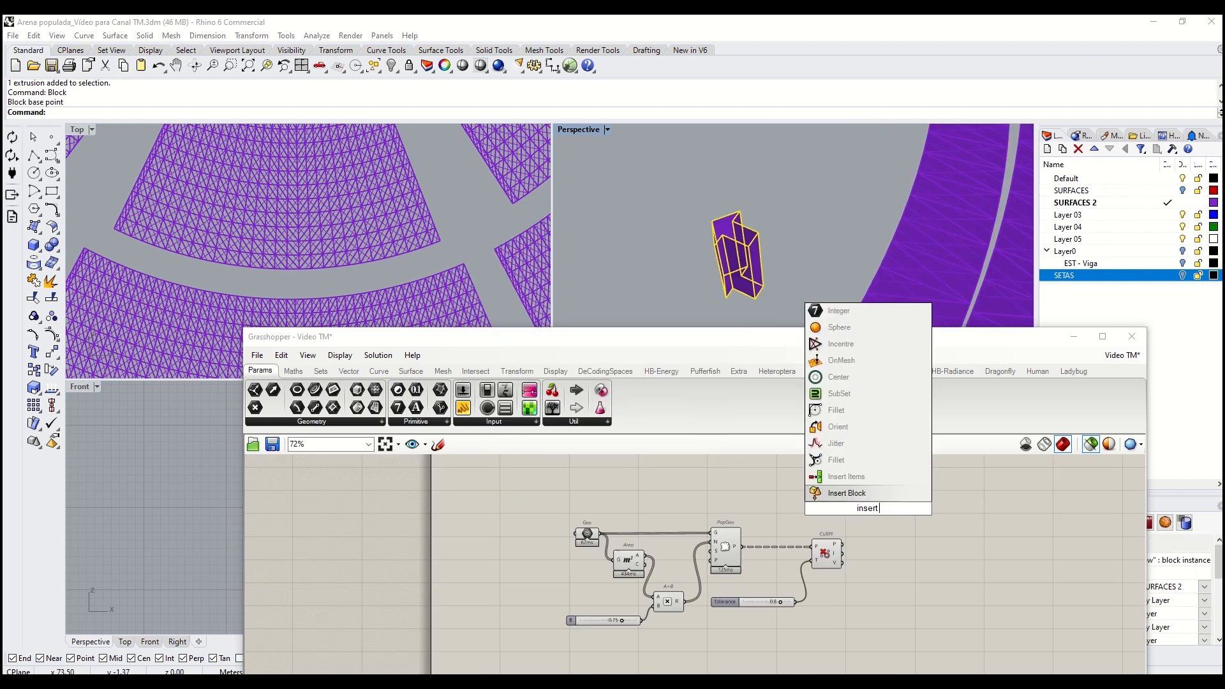
key(Return)
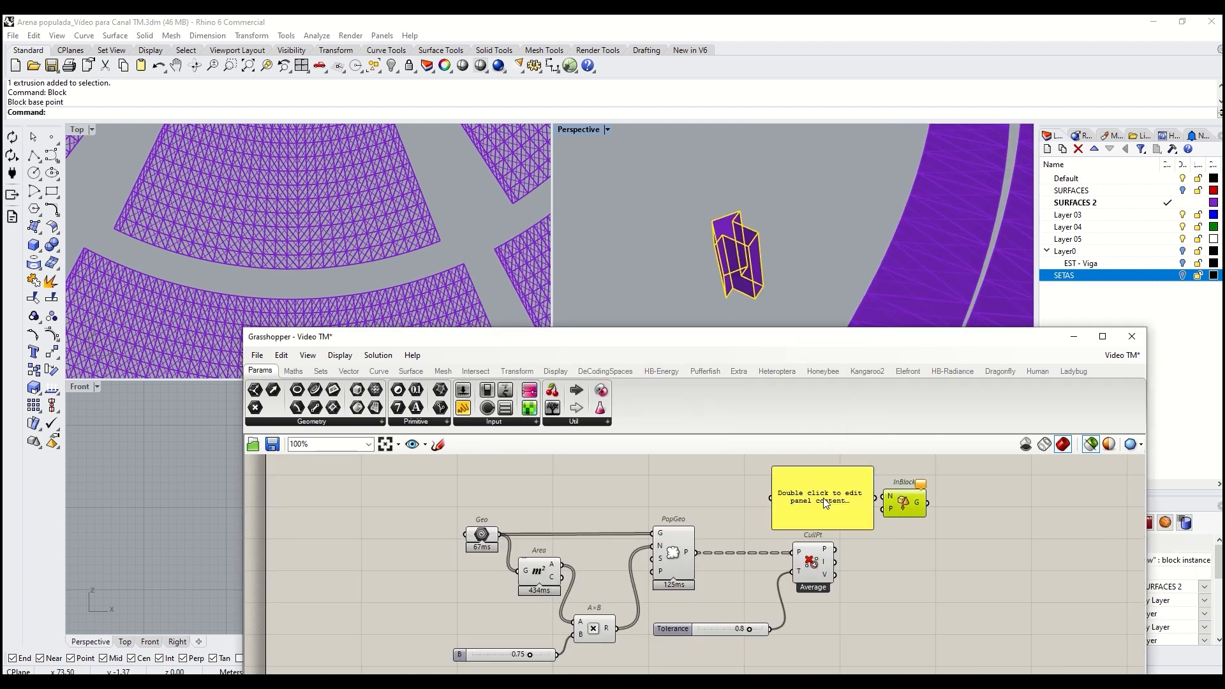
text(Arrow)
drag(847, 482, 883, 496)
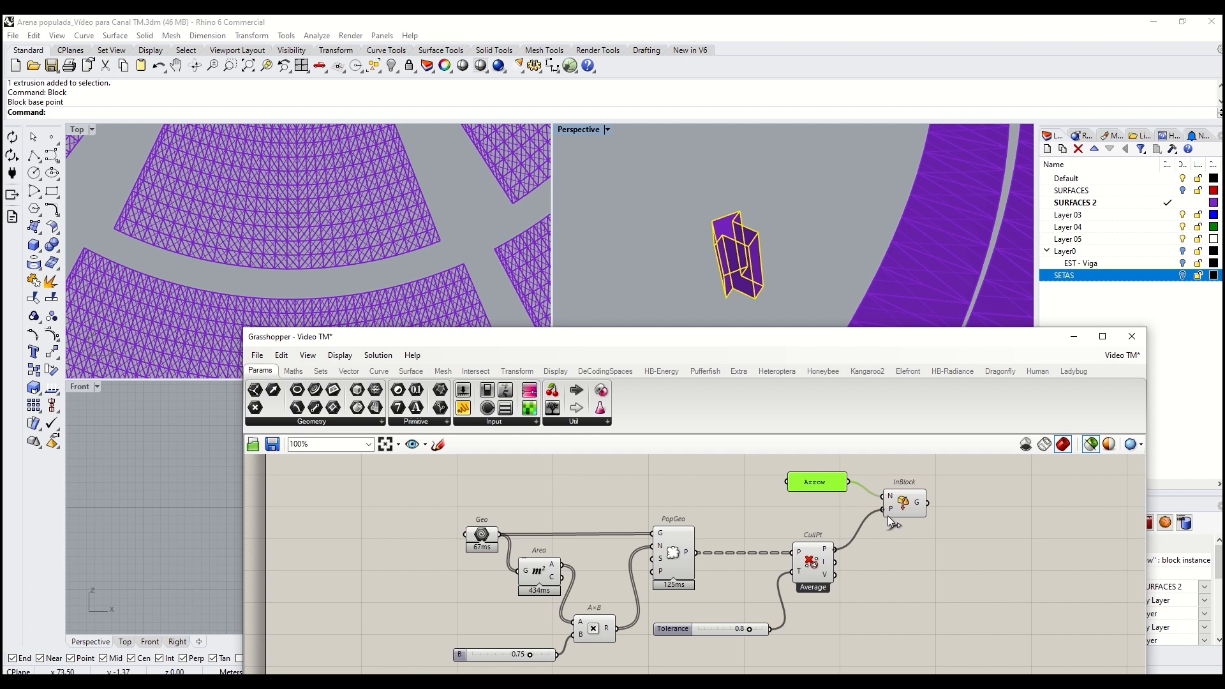
Connect the culled points to Insert Block's point input and preview the arrow blocks across the arena stands
drag(834, 549, 882, 509)
click(904, 502)
scroll(863, 240, down, 10)
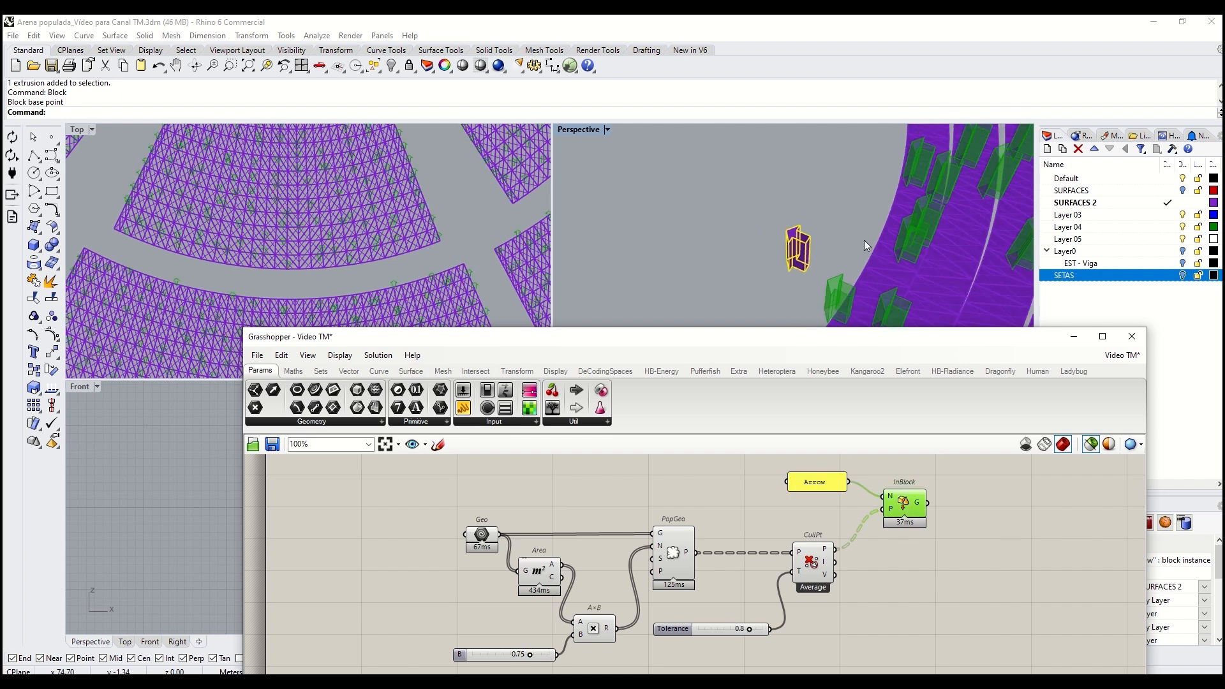
scroll(728, 240, up, 10)
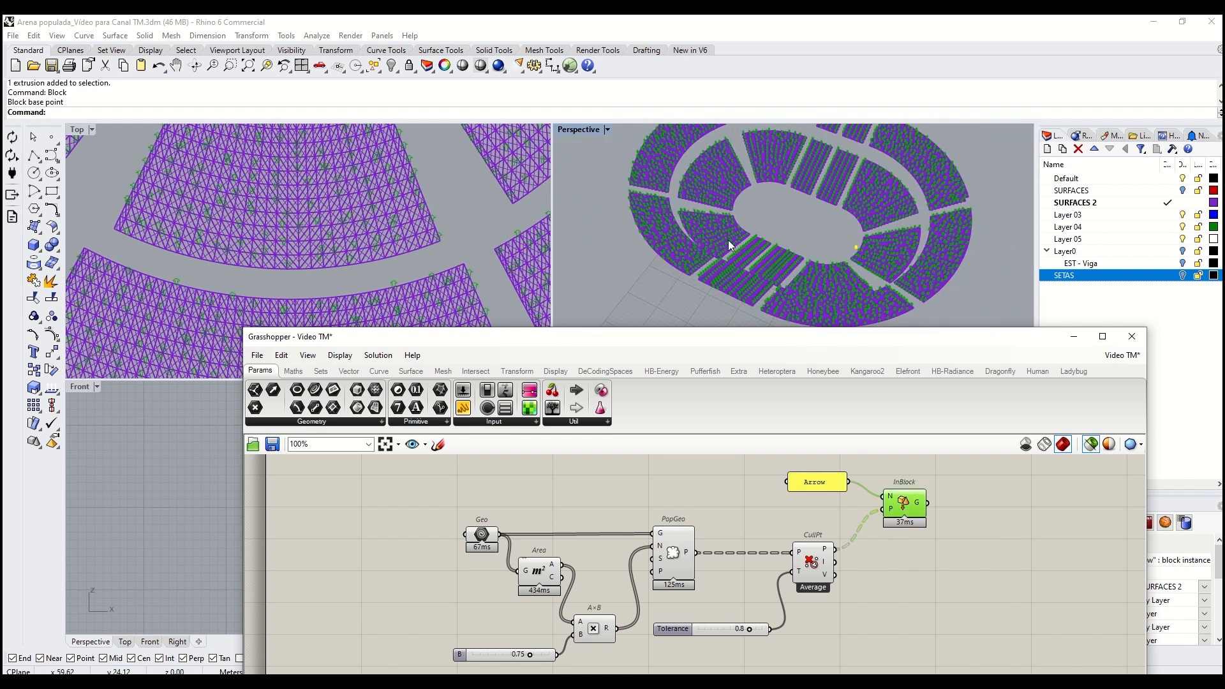
shift+right_drag(812, 257, 735, 297)
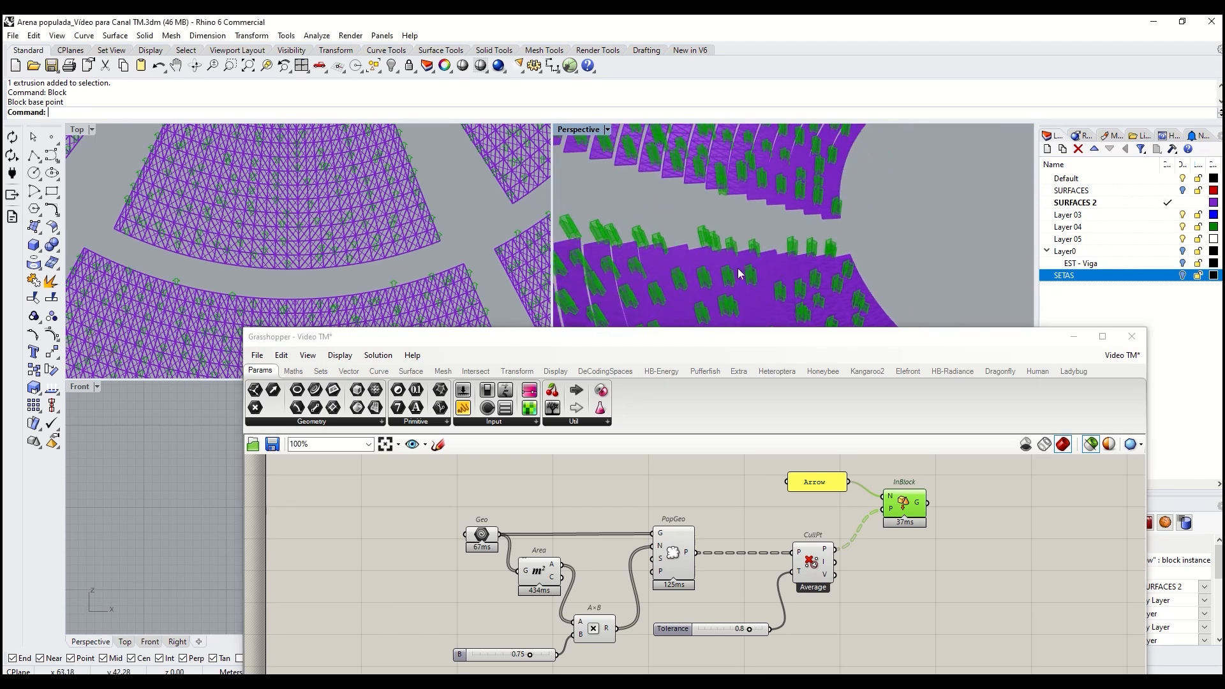
shift+right_drag(749, 255, 625, 329)
shift+right_drag(782, 223, 554, 320)
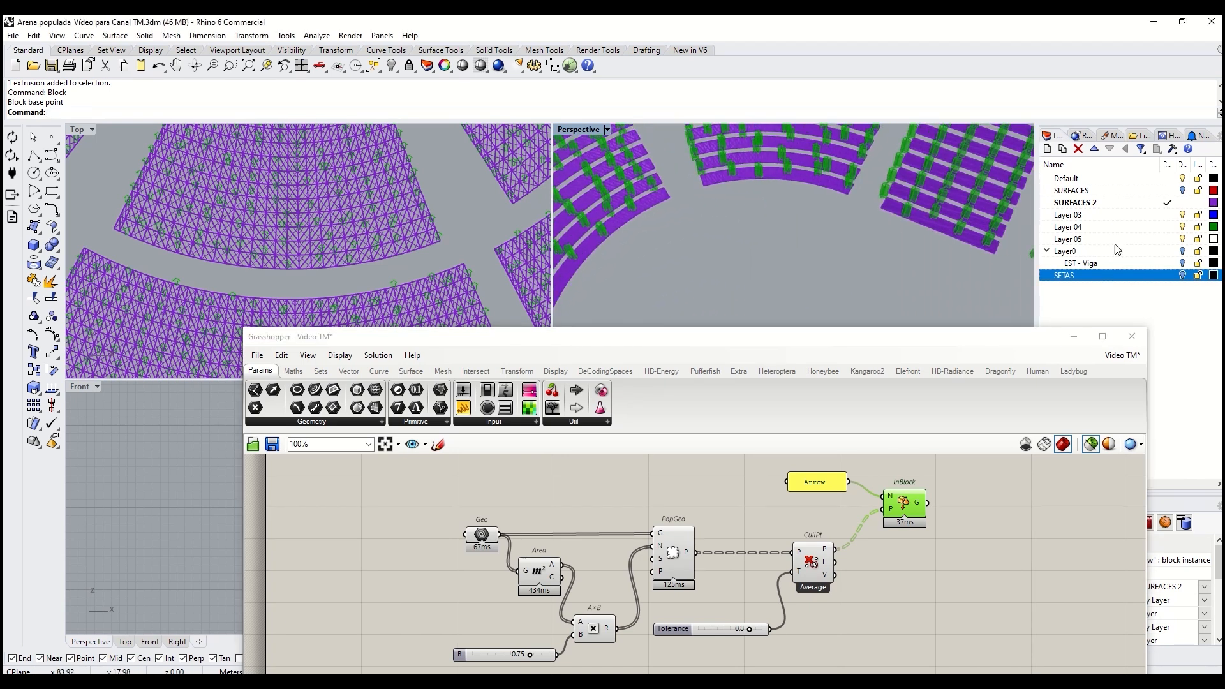
shift+right_drag(975, 220, 554, 203)
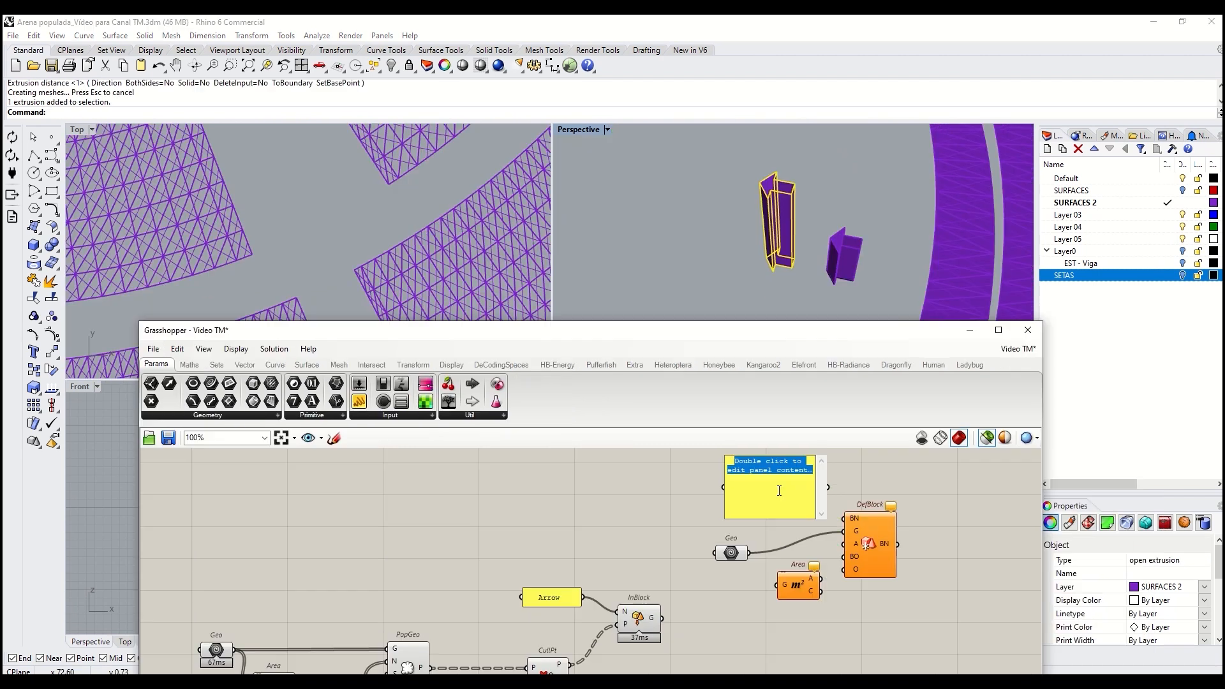
Fill the panel with the names arrow 1, arrow 2, arrow 3 and arrow 4, and split them into separate list items
text(arrow 1)
key(Return)
text(arrow 2)
key(Return)
text(arrow 3)
key(Return)
text(arrow 4)
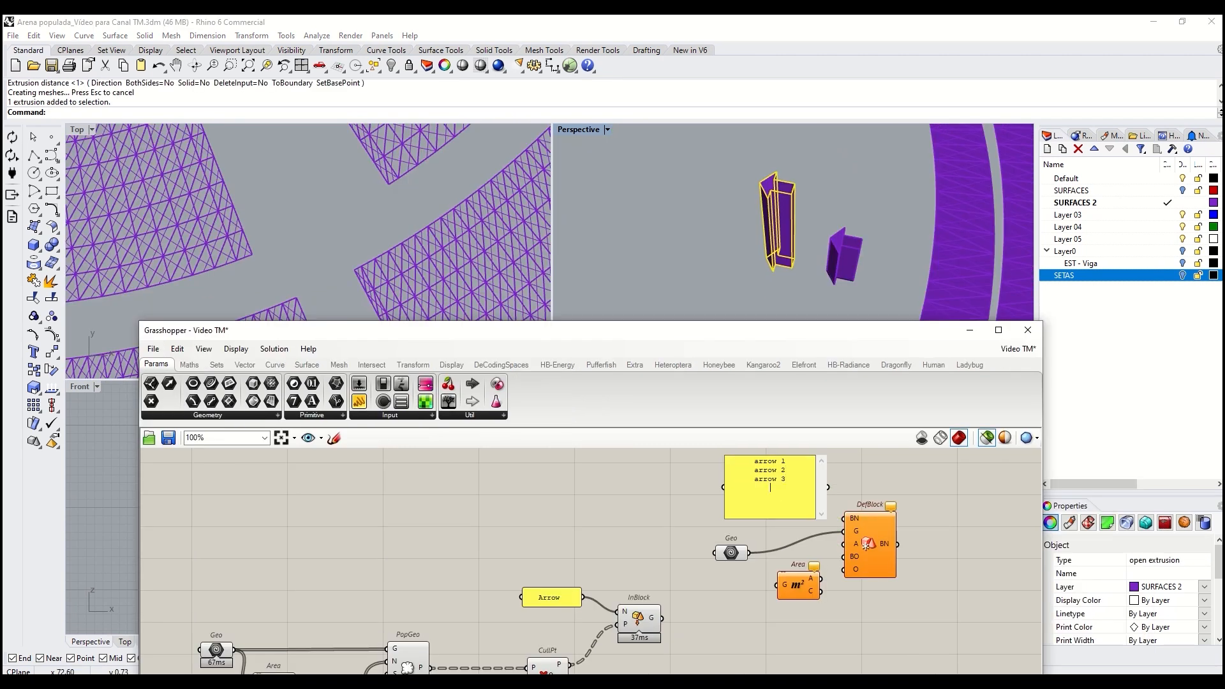
click(1056, 363)
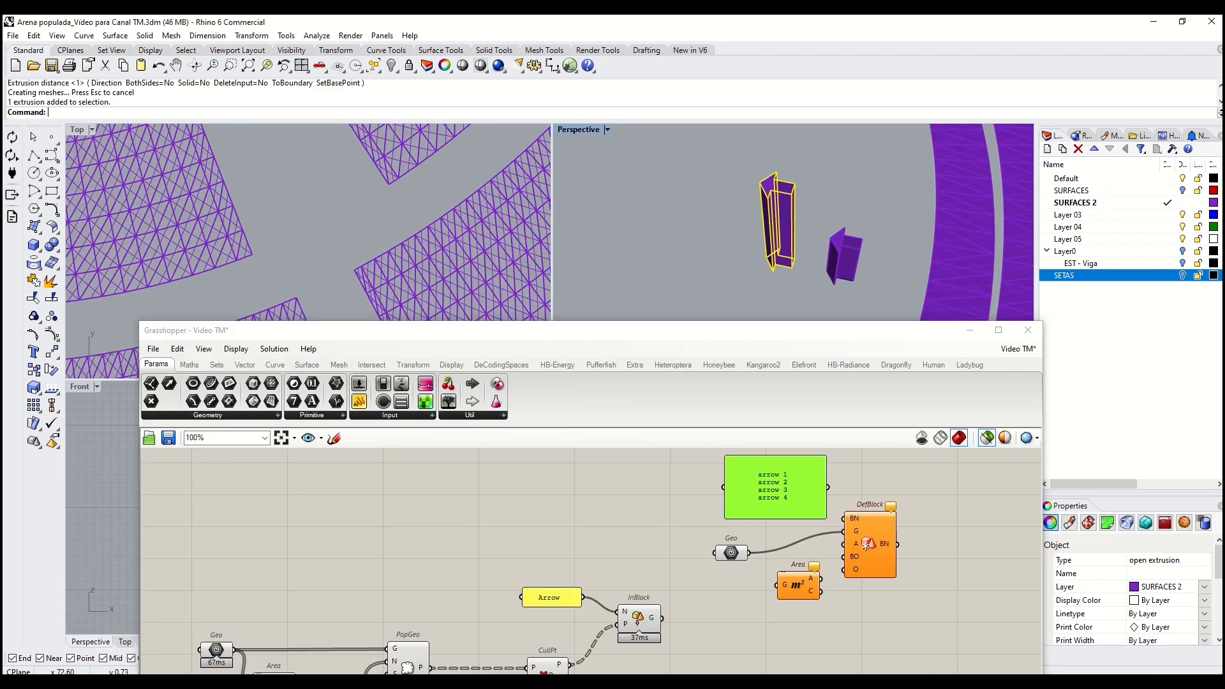
right_click(813, 504)
click(829, 458)
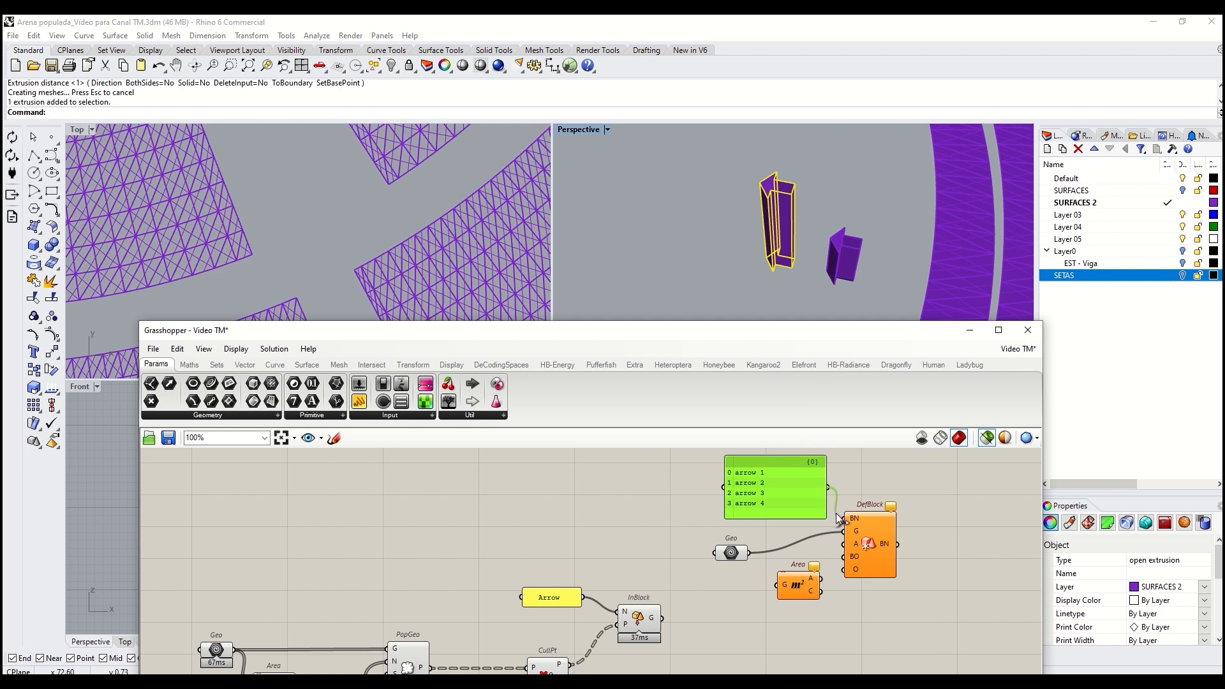
Connect the names panel to Define Block's BN input, and route the geometry's Area centroid into its BO input
drag(837, 518, 843, 518)
drag(749, 552, 784, 585)
mouse_move(802, 578)
mouse_down()
mouse_move(791, 571)
mouse_move(825, 569)
mouse_move(809, 571)
mouse_up()
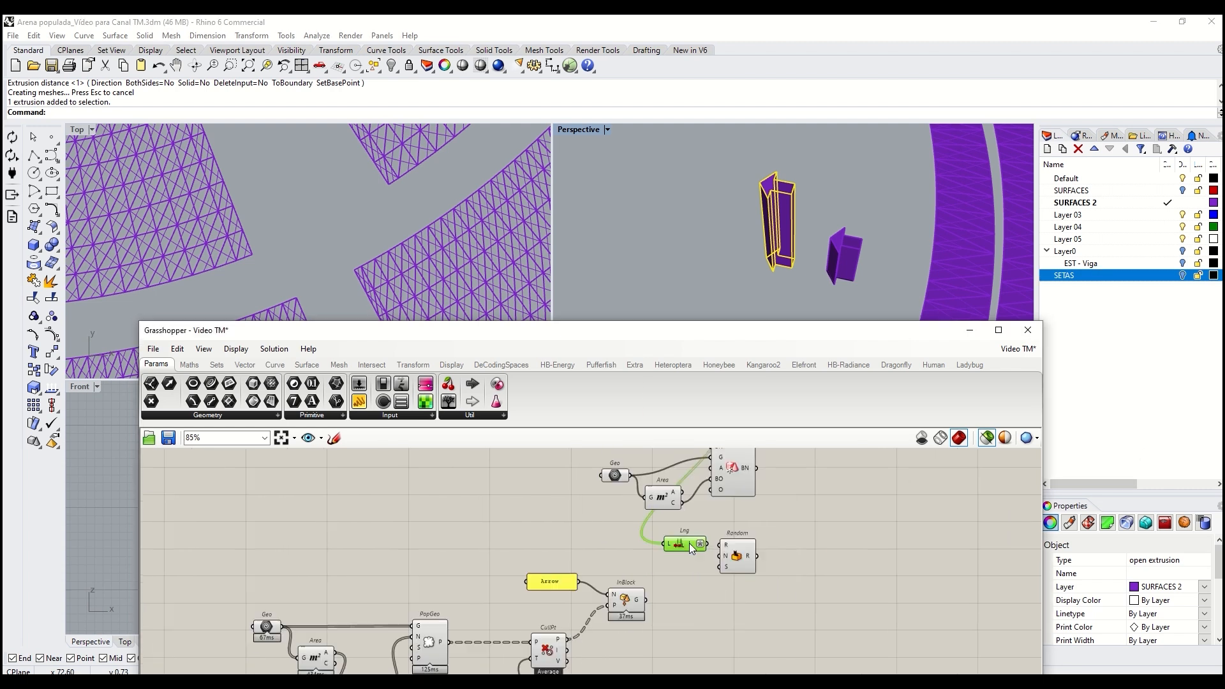
Pick block names randomly with List Length, Random set to integers, and List Item, and review the resulting names in a panel
drag(694, 473, 669, 622)
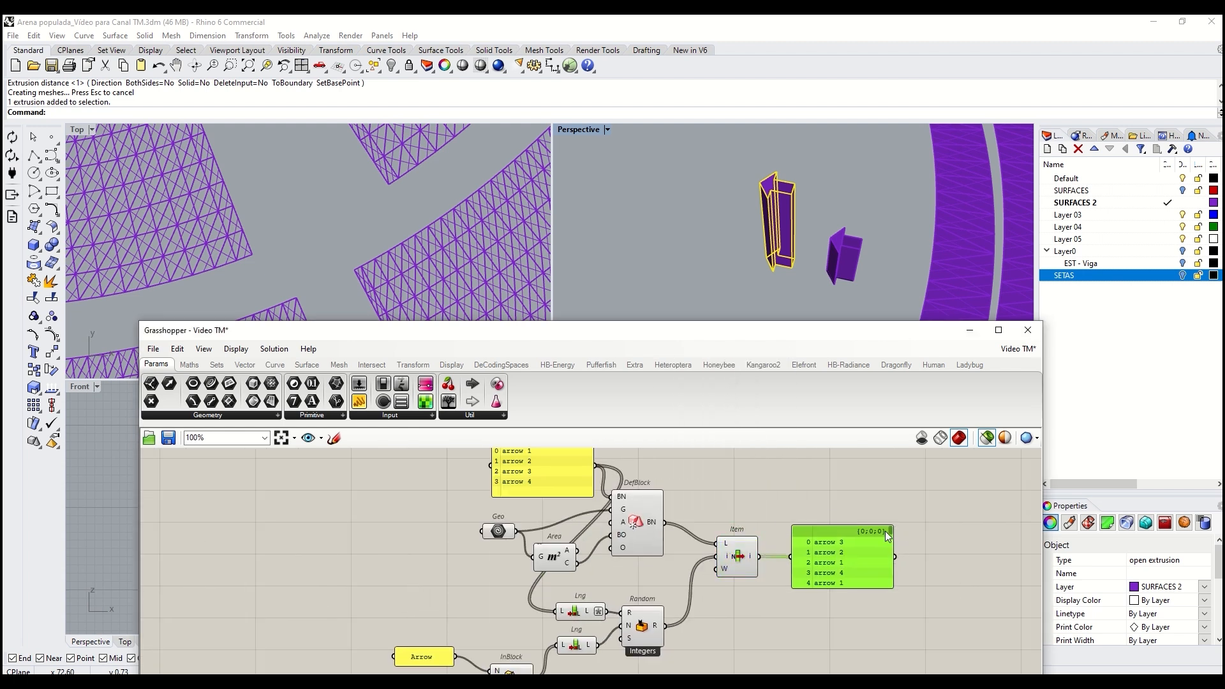
scroll(810, 597, down, 2)
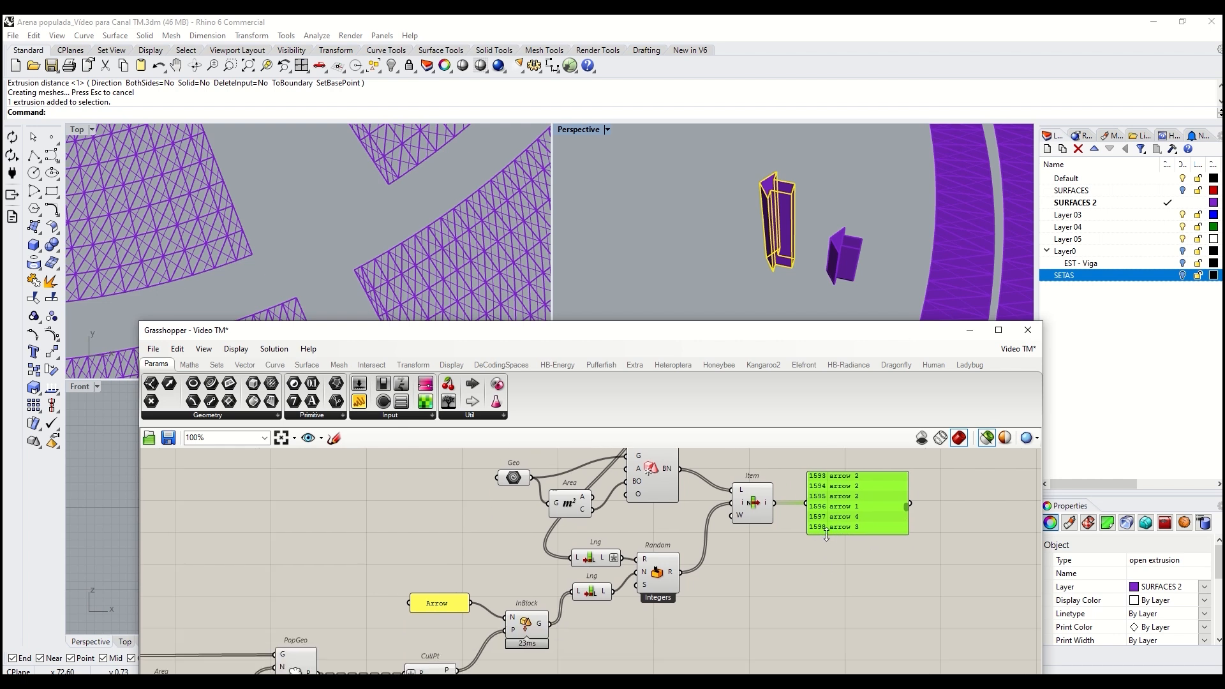
right_drag(805, 632, 786, 579)
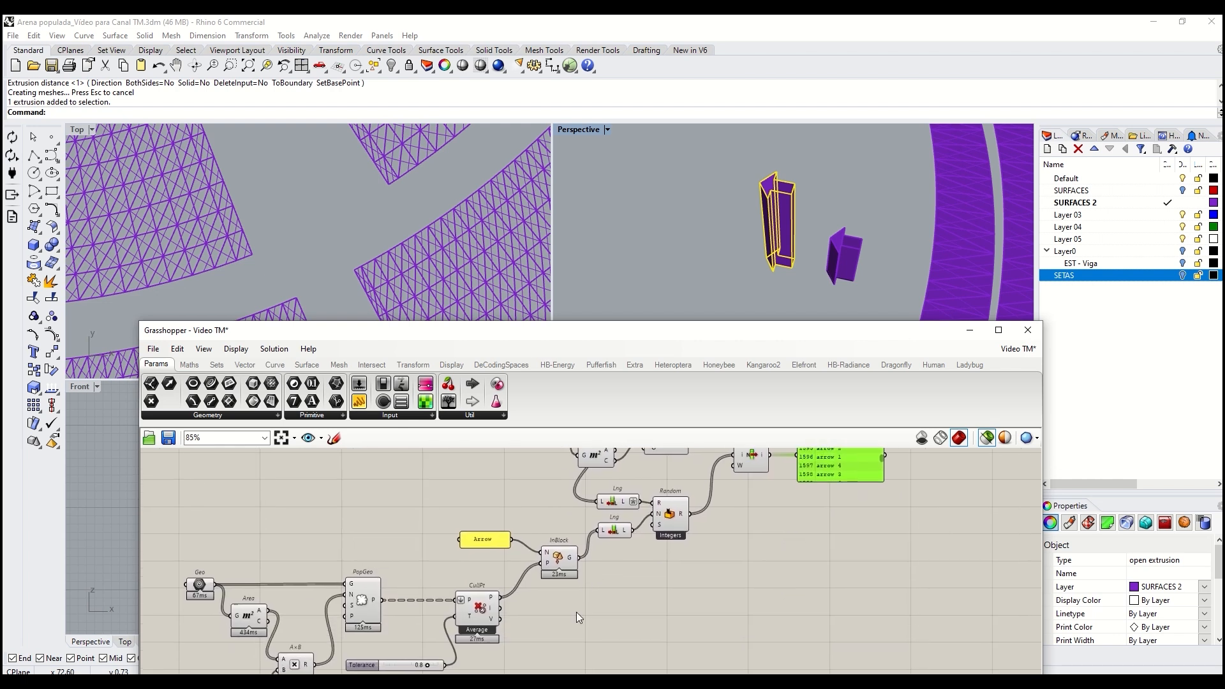
Move Insert Block and its Arrow panel beyond List Item, and connect the culled points to the lower List Length component
drag(575, 608, 501, 535)
drag(557, 556, 712, 597)
drag(499, 597, 599, 530)
drag(713, 597, 924, 539)
right_drag(884, 560, 813, 594)
Replace the Arrow panel with List Item's random names as Insert Block's name input, and preview the varied arrows on the stands
click(810, 600)
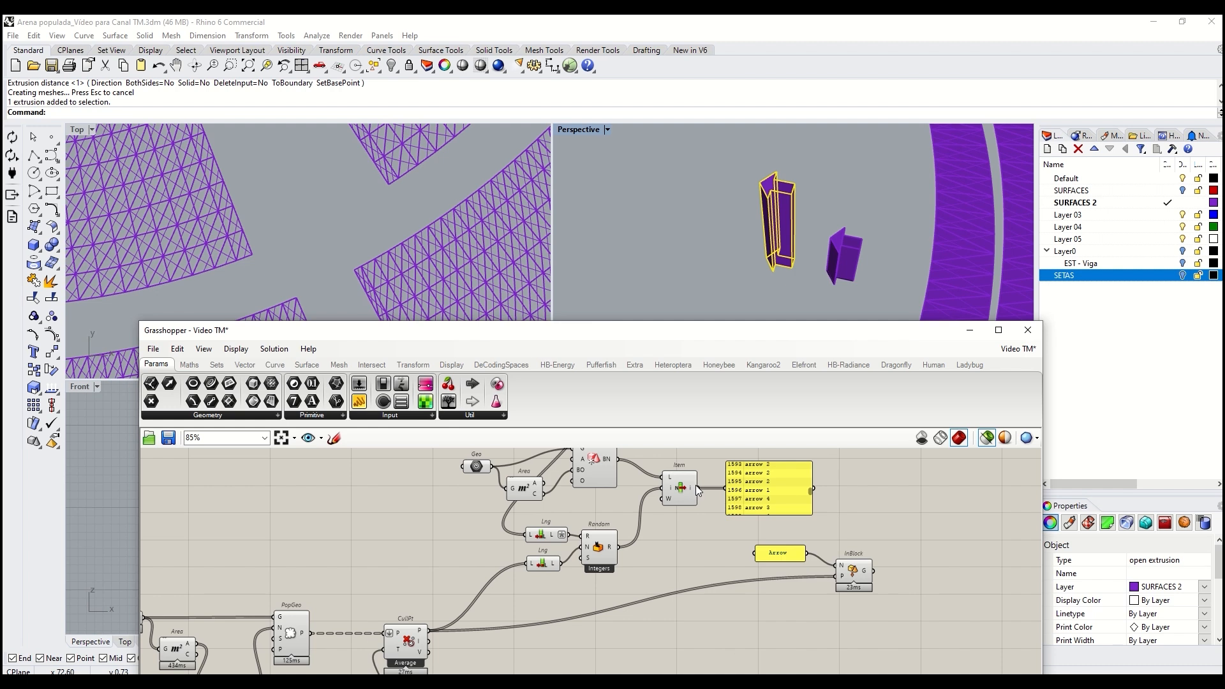
key(Delete)
right_drag(761, 561, 724, 565)
click(728, 503)
key(Delete)
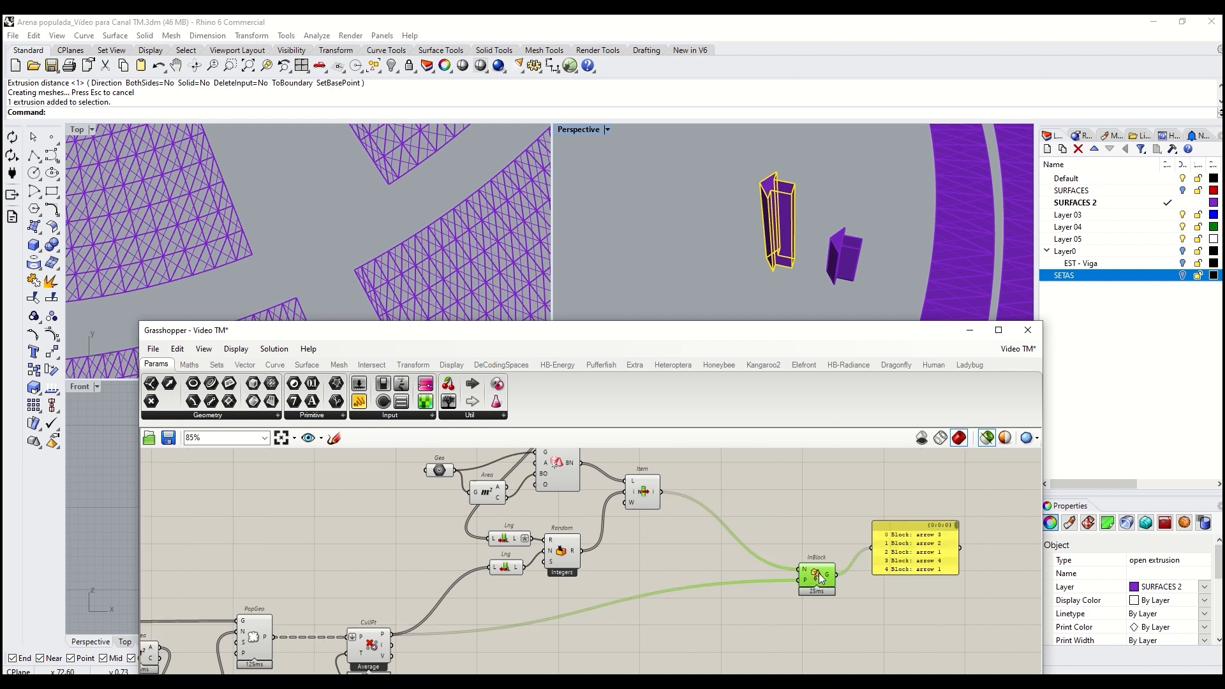
scroll(884, 236, down, 8)
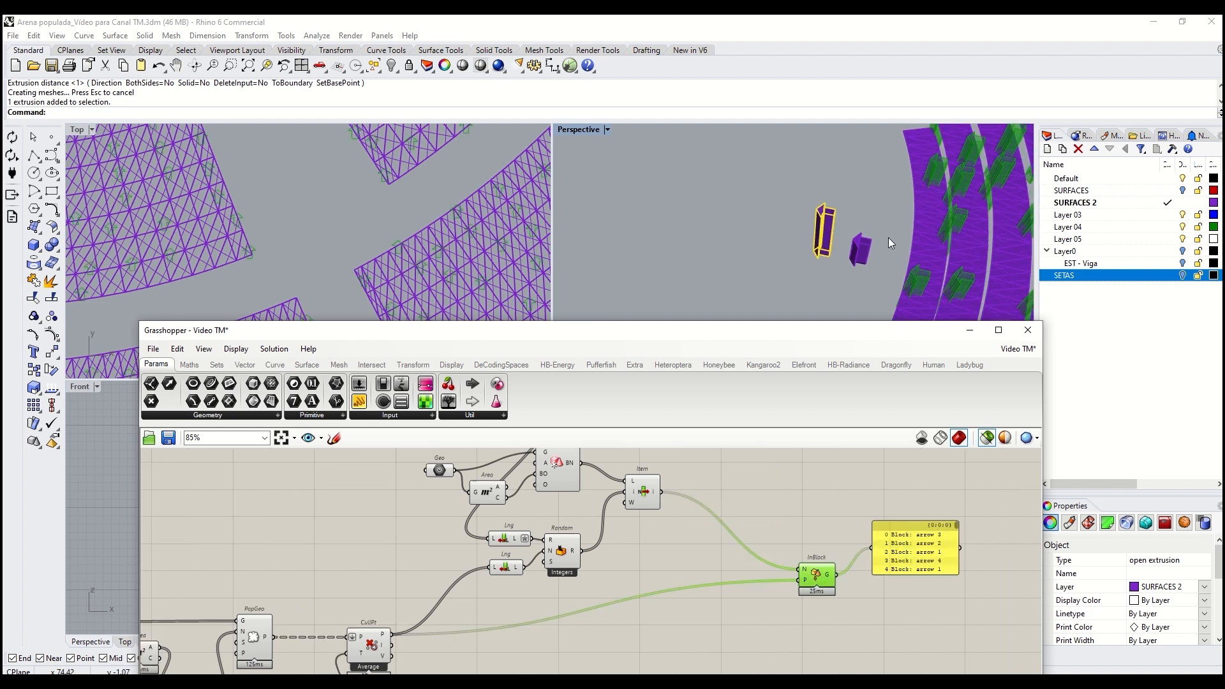
scroll(620, 237, up, 8)
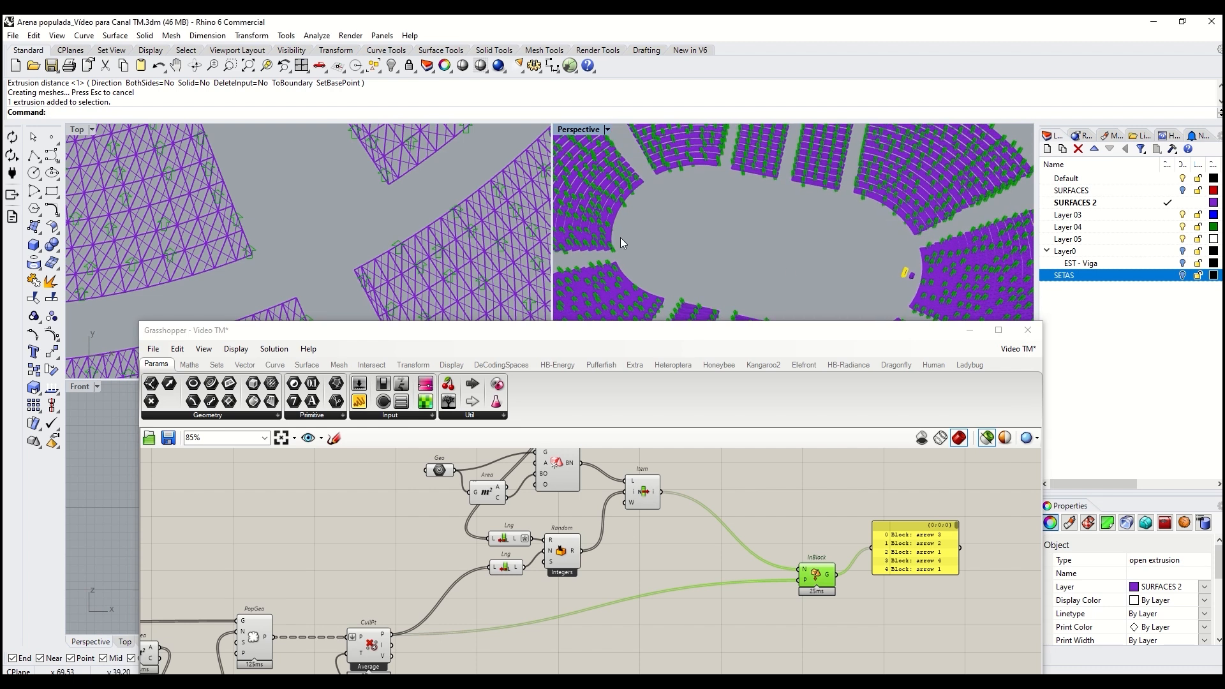
scroll(701, 261, down, 5)
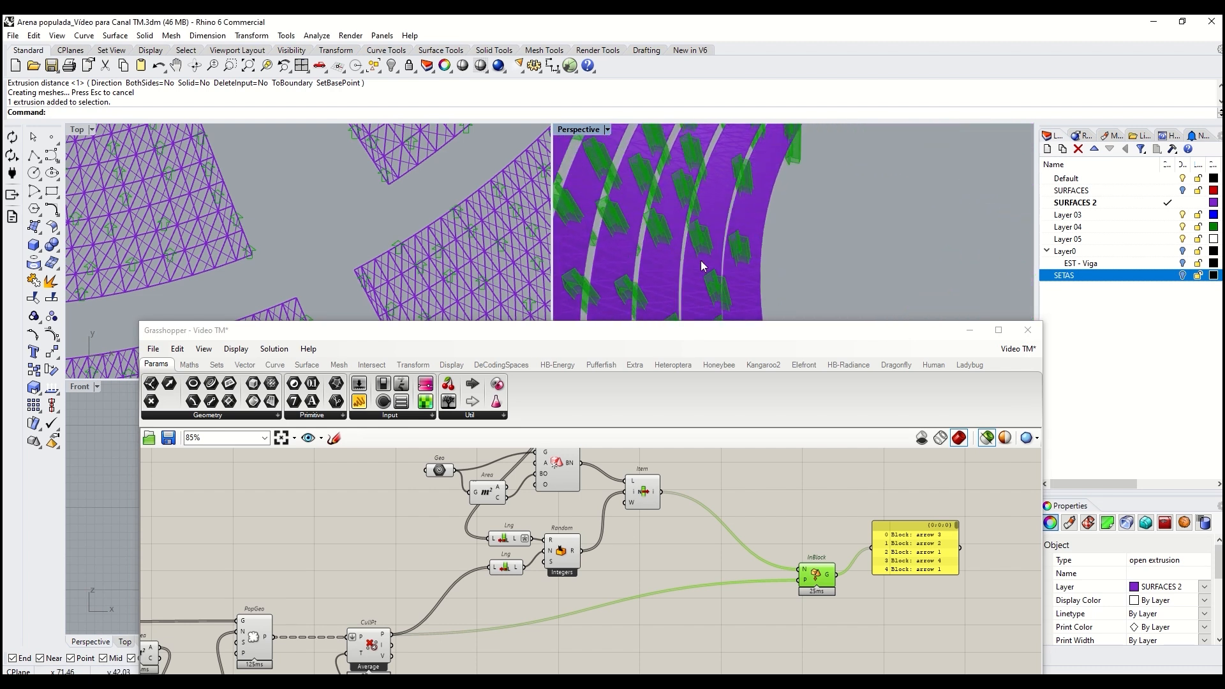
Add a Bounding Box component fed by the stands geometry and set it to Union Box
scroll(702, 259, up, 2)
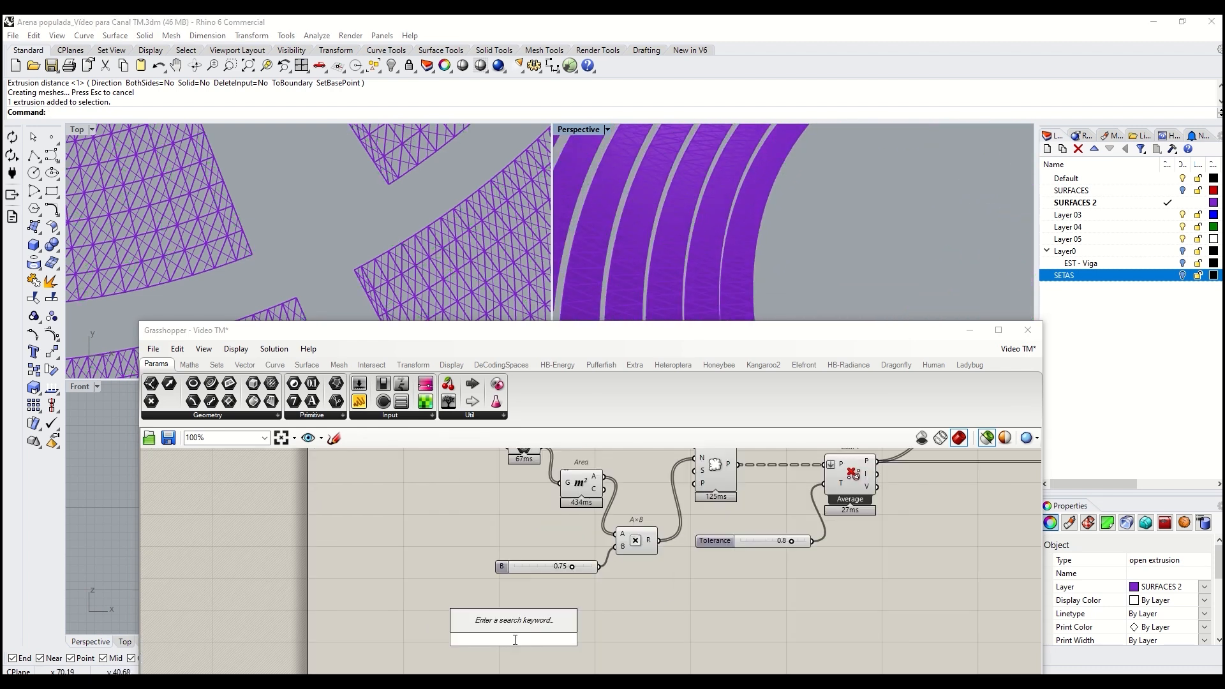
text(bbox)
key(Return)
drag(628, 472, 729, 631)
drag(748, 636, 724, 649)
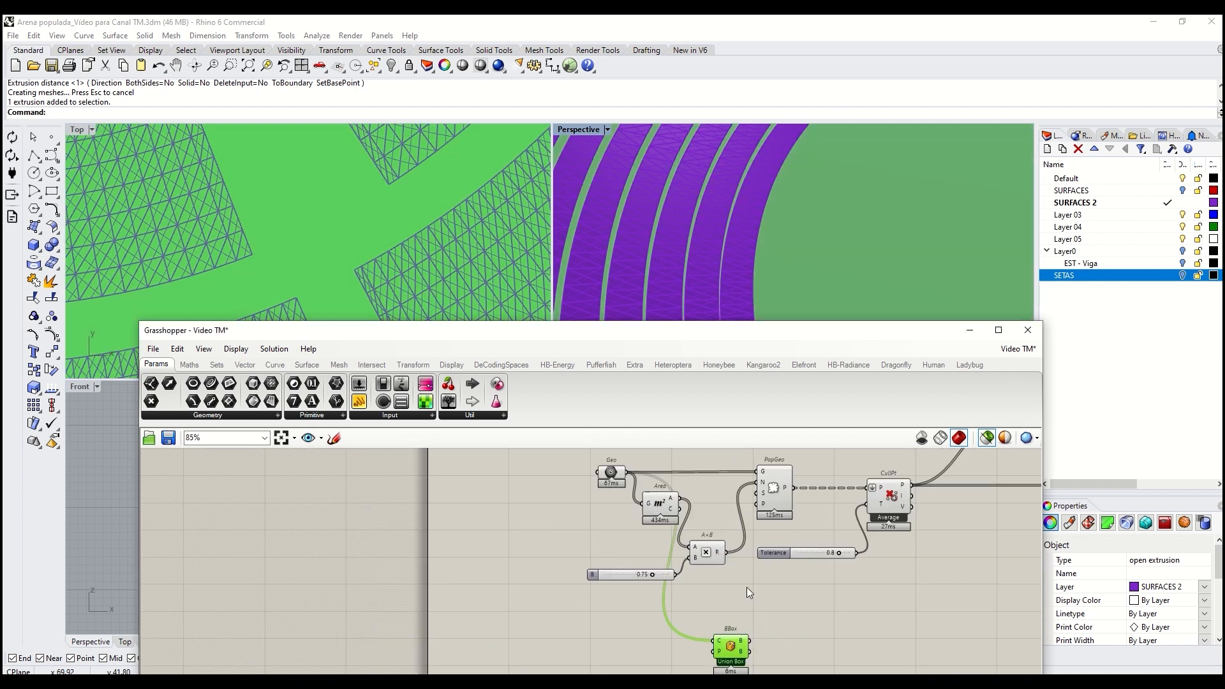
Add a Volume component for the bounding box and connect its centroid to a Point parameter named Center of the stadium
scroll(746, 587, up, 1)
double_click(763, 606)
text(volume)
double_click(828, 608)
text(Poi)
drag(707, 602, 823, 615)
text(point)
key(Return)
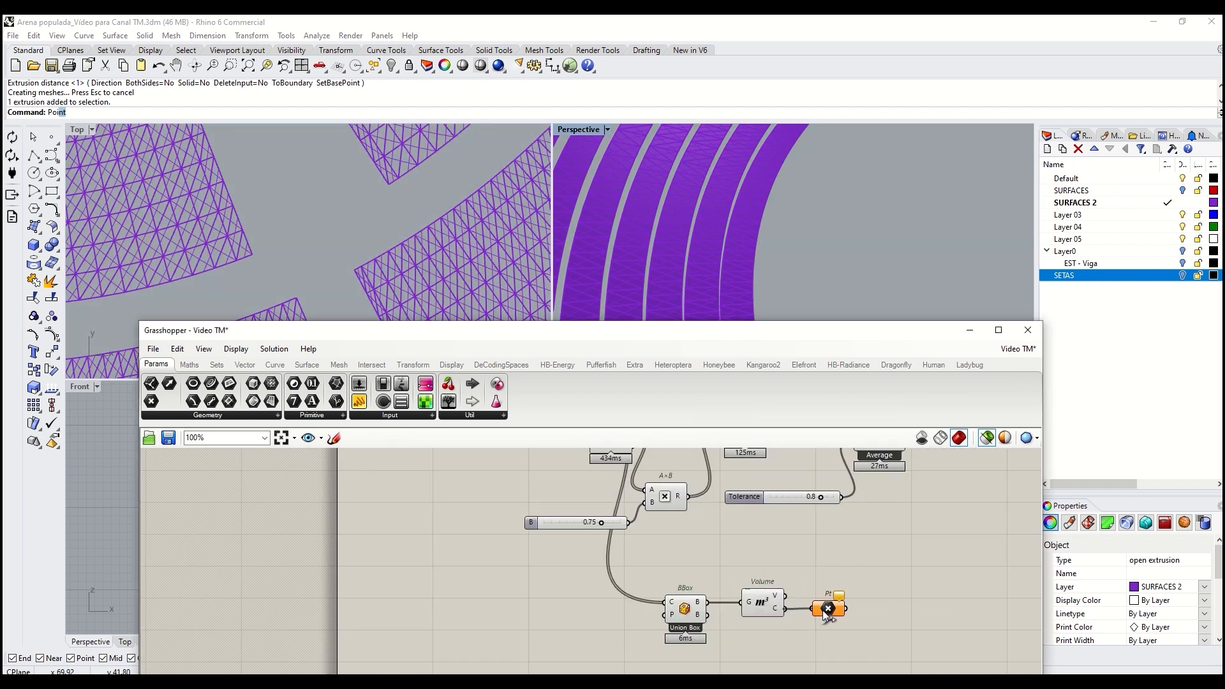
right_click(832, 605)
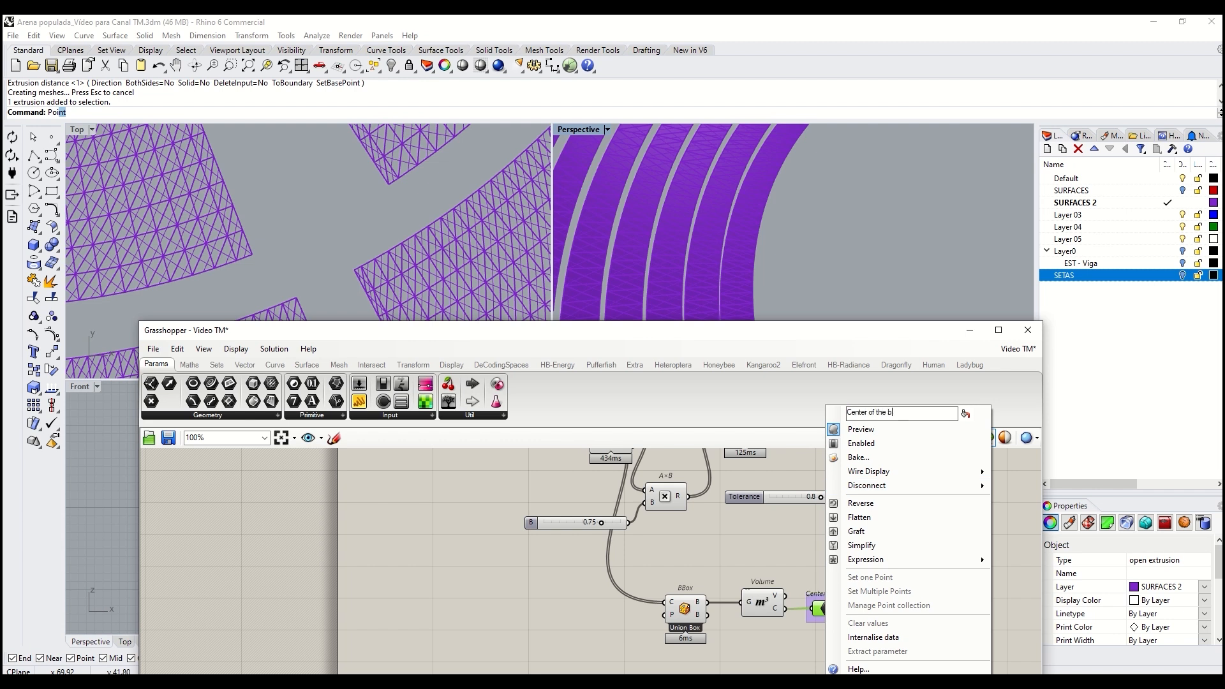
key(Return)
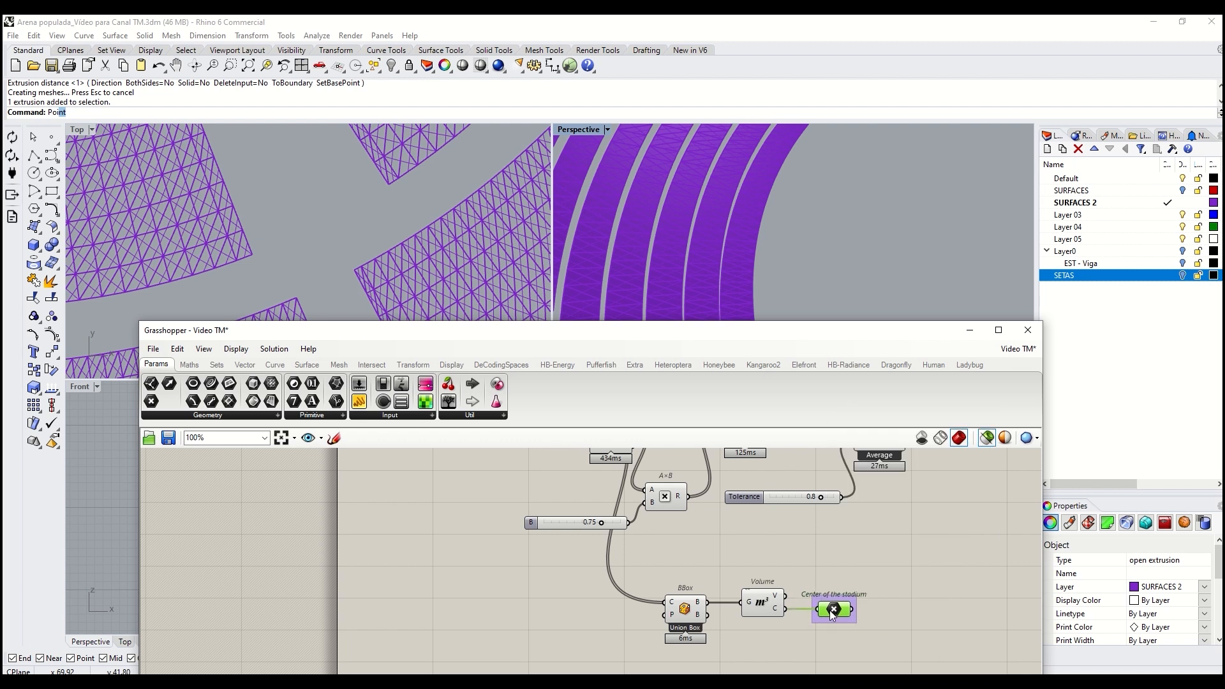
Rename the Point parameter holding the culled points as Position points
right_drag(925, 550, 677, 548)
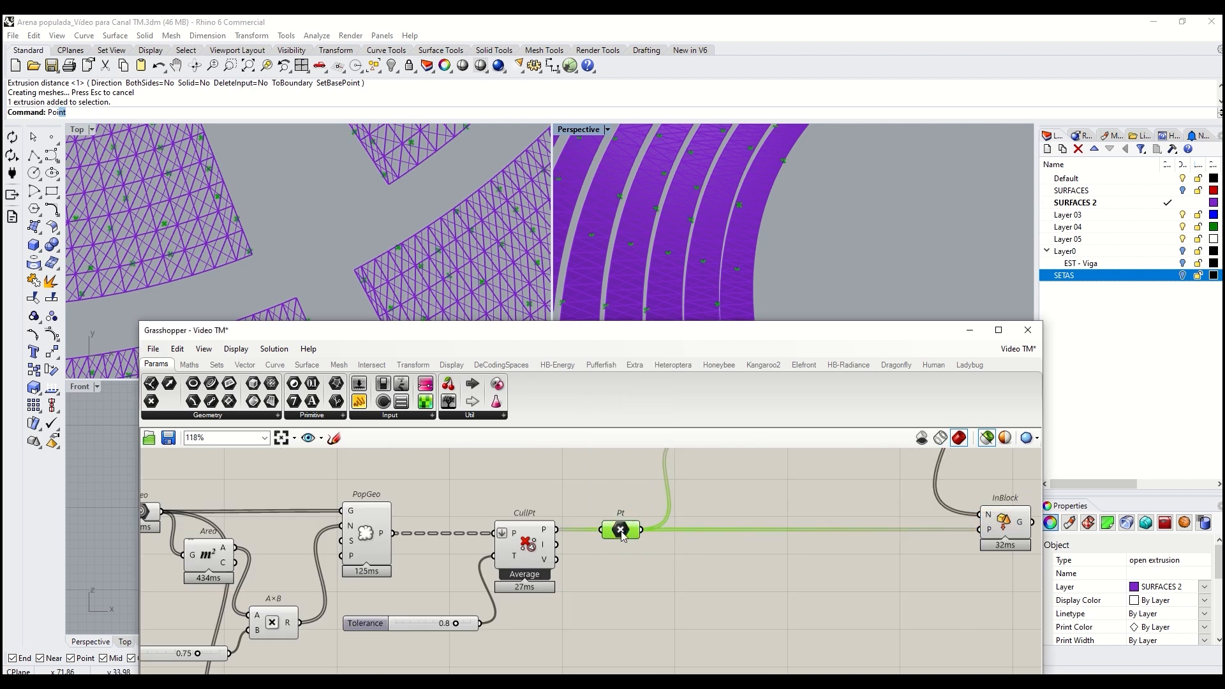
right_click(611, 530)
text(Position points)
key(Return)
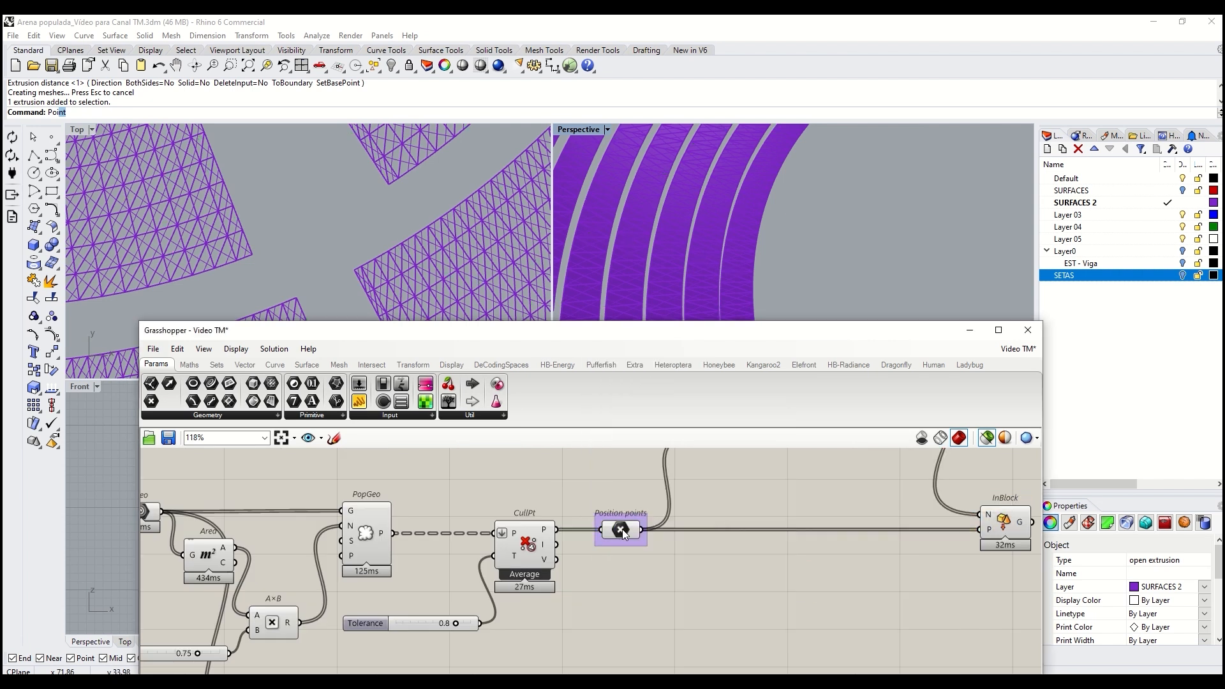
Add a Vector XYZ component and a Deconstruct component that takes Position points as input
right_drag(732, 589, 675, 572)
double_click(675, 572)
text(vecto)
click(651, 525)
drag(674, 573, 715, 575)
double_click(630, 584)
text(deco)
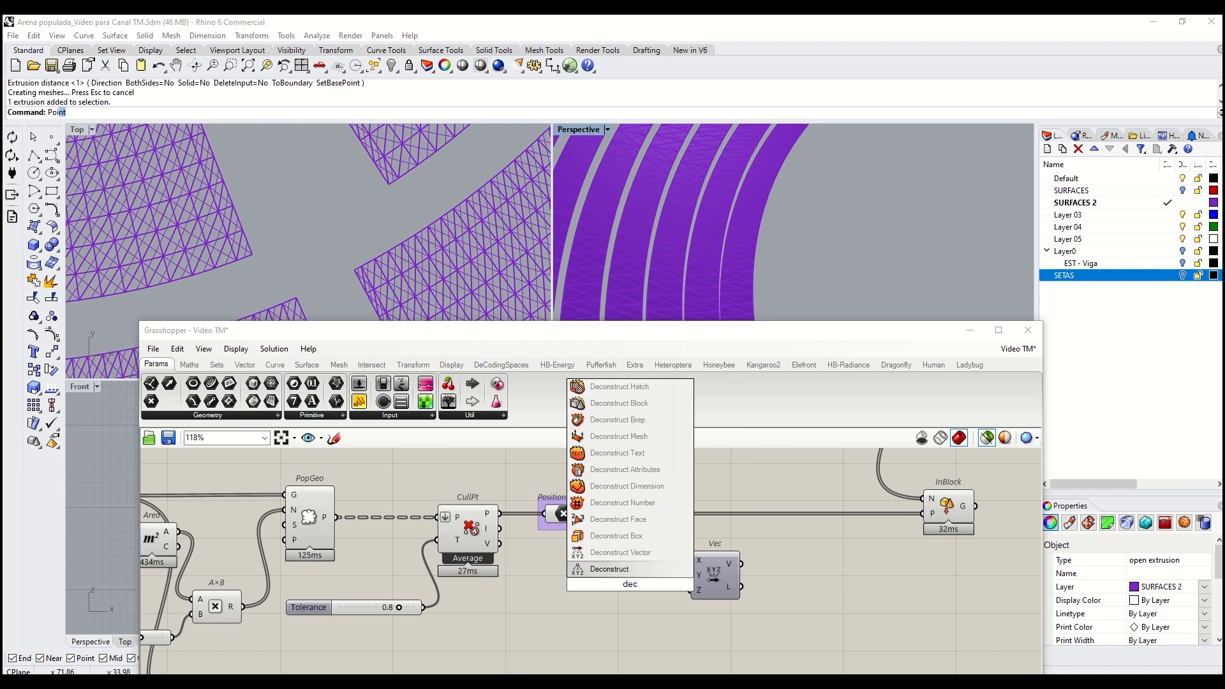
click(622, 569)
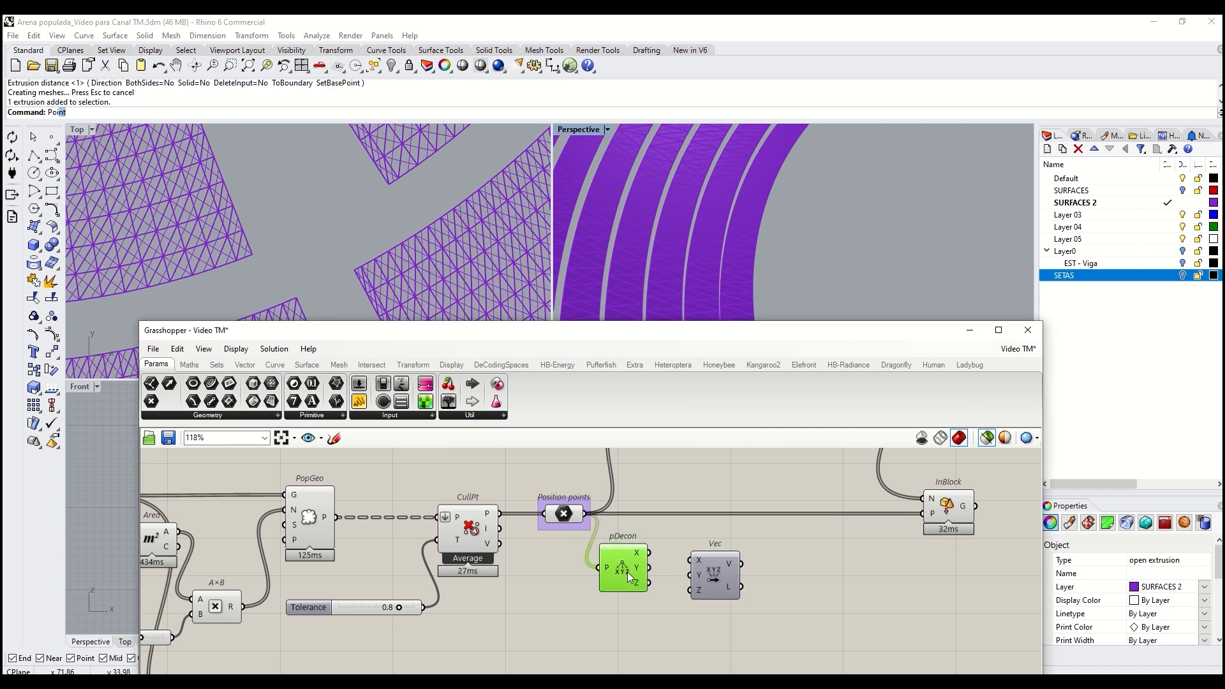
drag(628, 575, 639, 585)
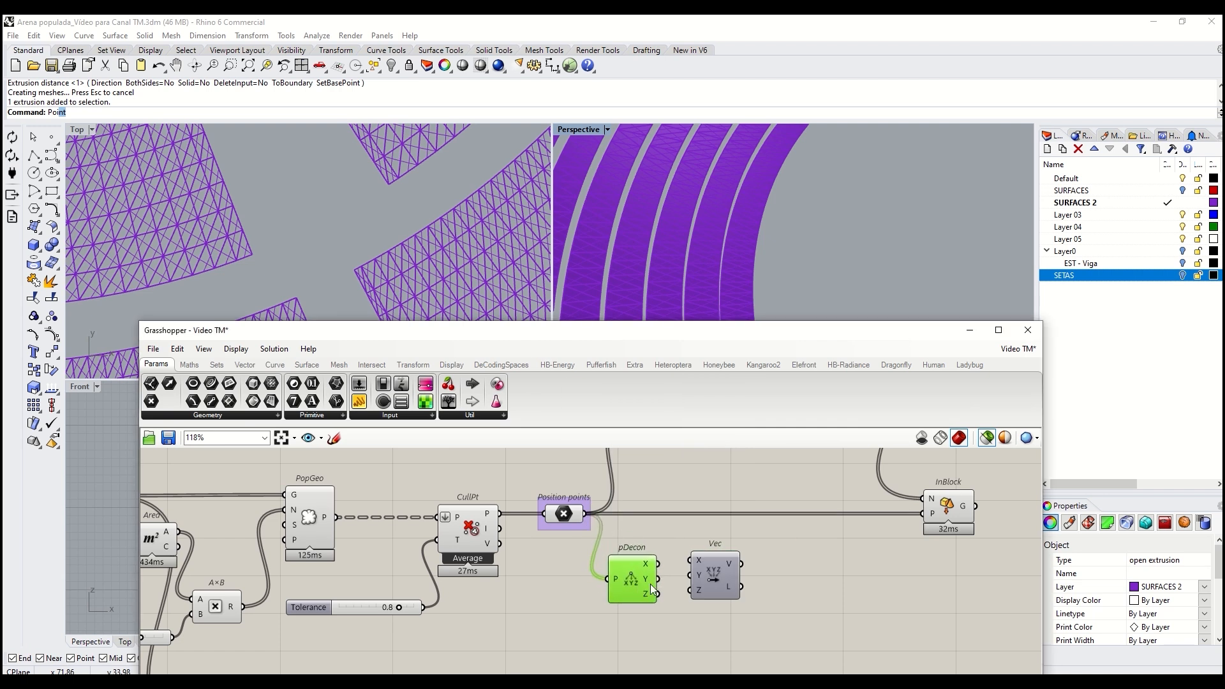
Try a vector preview component fed by Position points and the vector output of Vec
double_click(775, 578)
text(vector)
click(753, 516)
drag(775, 578, 777, 552)
drag(585, 513, 757, 544)
drag(738, 567, 758, 558)
scroll(281, 204, down, 8)
right_drag(268, 185, 301, 254)
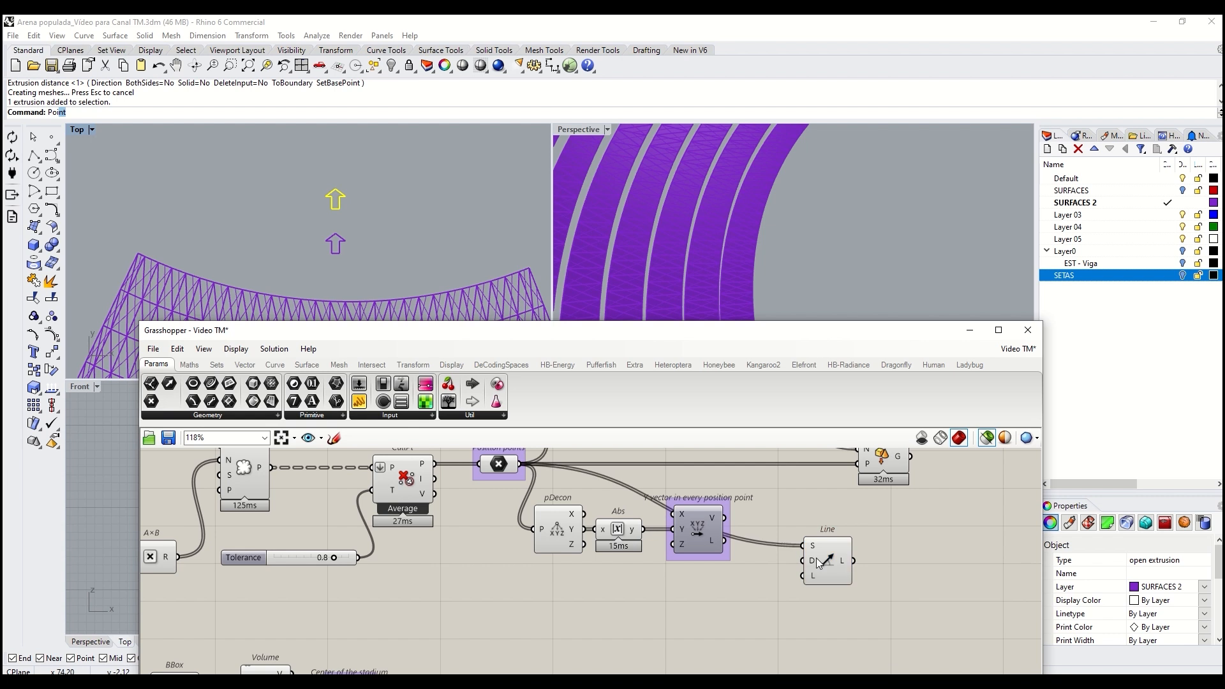
Connect the Y vector to Line's direction input and move the chain from pDecon to Line below the Insert Block wiring
drag(820, 518, 801, 513)
right_drag(855, 536, 838, 610)
drag(869, 527, 888, 493)
right_drag(829, 549, 831, 514)
drag(829, 612, 511, 536)
drag(696, 568, 694, 618)
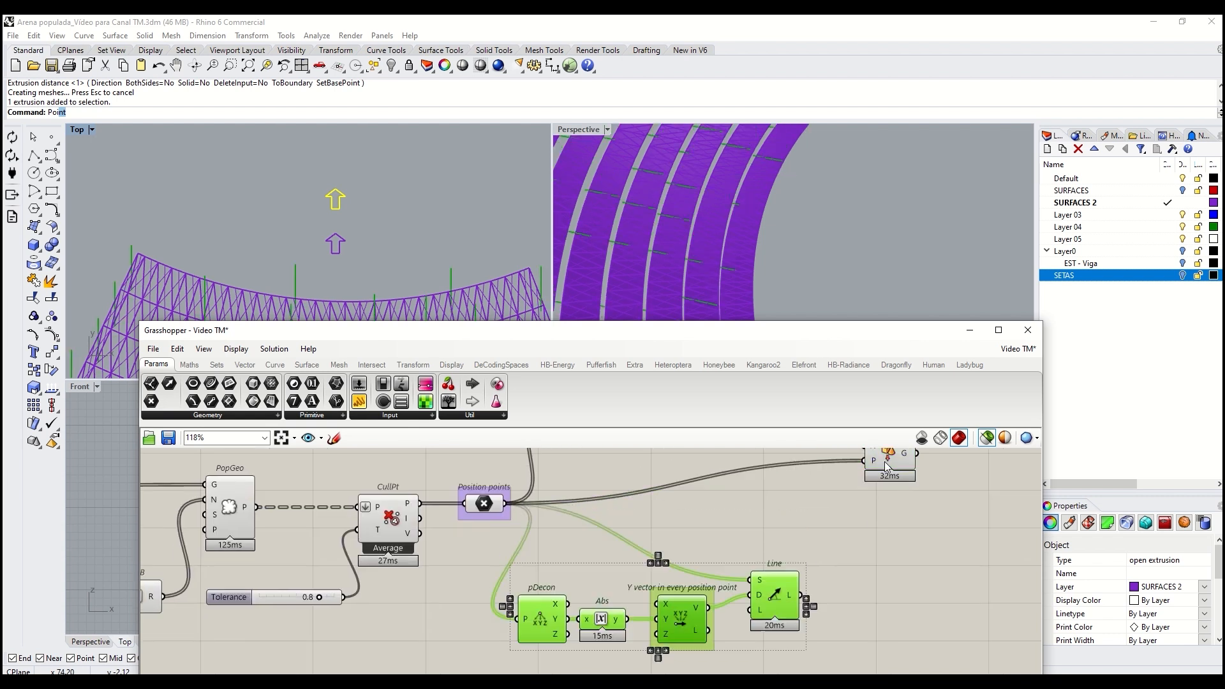
drag(777, 548, 784, 548)
Add a Move component and connect Center of the stadium as its geometry
scroll(734, 574, down, 2)
scroll(698, 570, up, 2)
double_click(694, 572)
text(move)
click(663, 555)
drag(614, 514, 672, 468)
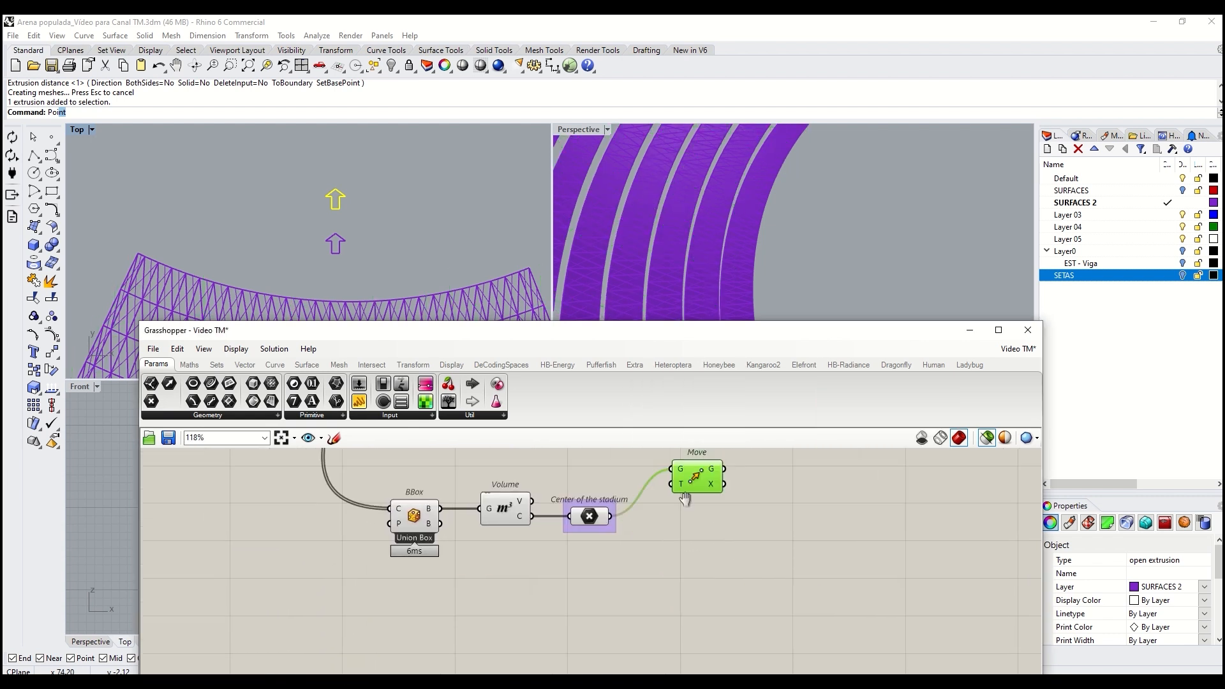
Set the factor of the Z vector to 15 and arrange it beside the Move component
right_click(631, 564)
text(15)
click(823, 593)
right_drag(740, 167, 739, 186)
drag(648, 563, 607, 477)
drag(698, 520, 616, 453)
Duplicate the Z vector and Move pair below with its own factor, and join both moved centre points with a Line
alt+drag(694, 488, 697, 596)
right_click(591, 585)
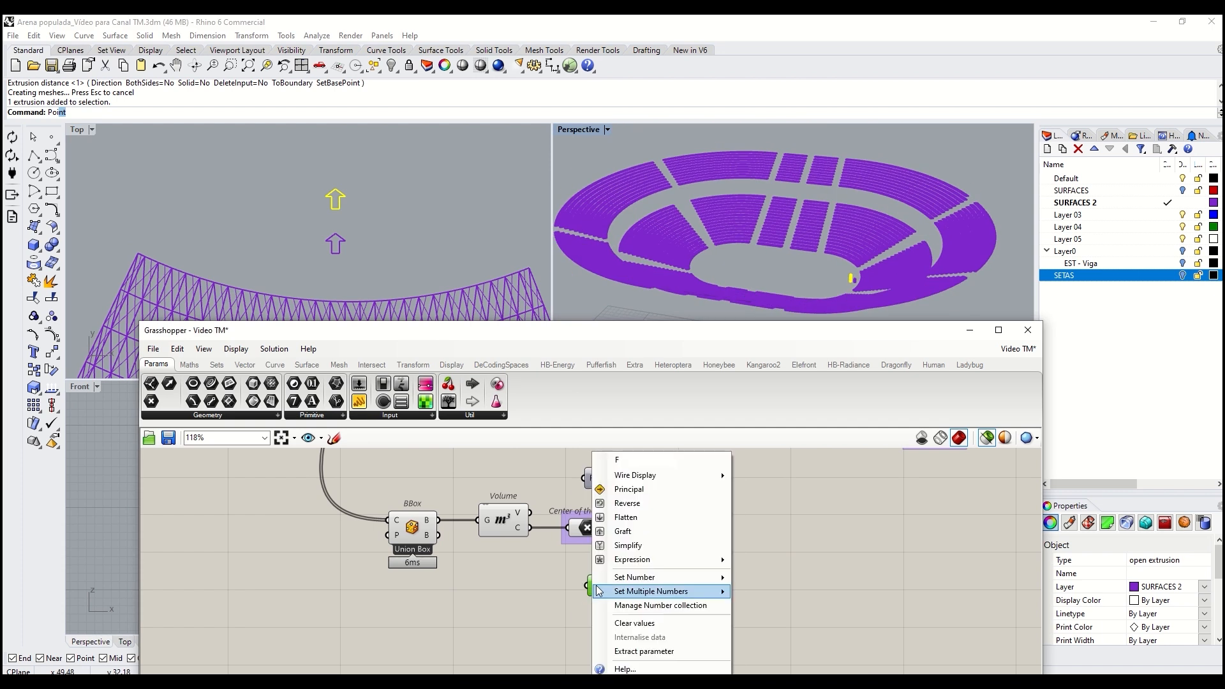
click(783, 594)
double_click(799, 534)
text(line)
Add a Curve Closest Point component and connect the central Line as its curve and Position points as its points
text(cu)
text(rve cls)
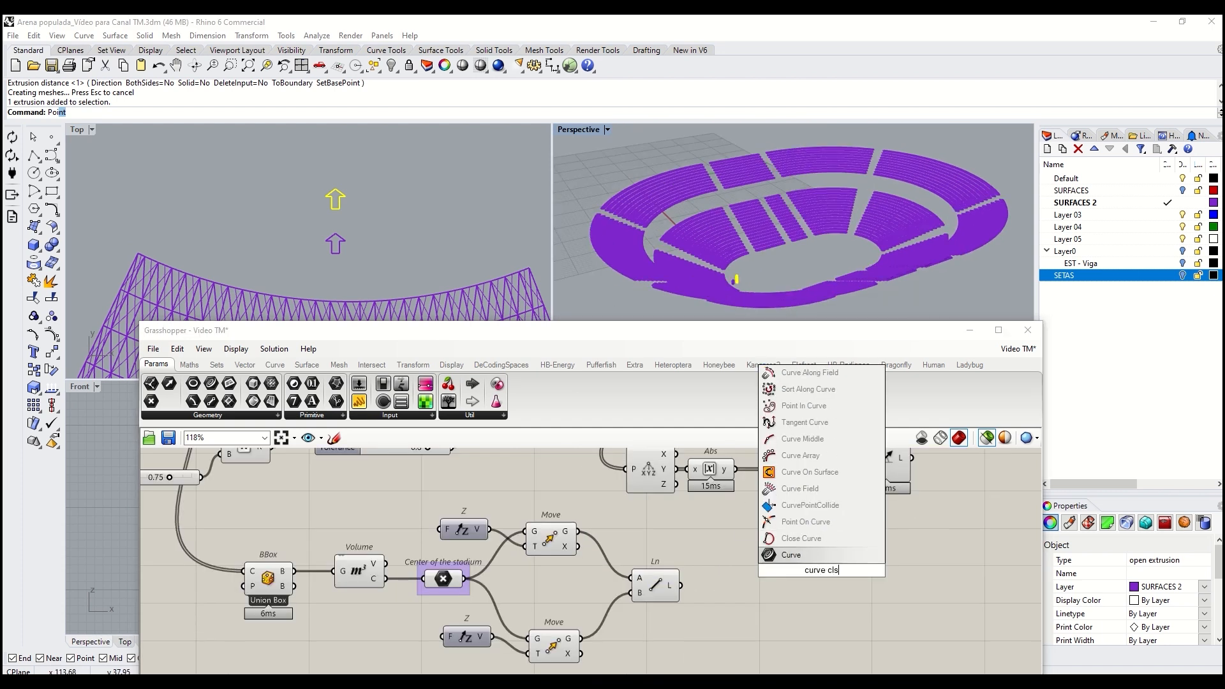
text(oest)
click(785, 539)
right_drag(782, 575, 730, 571)
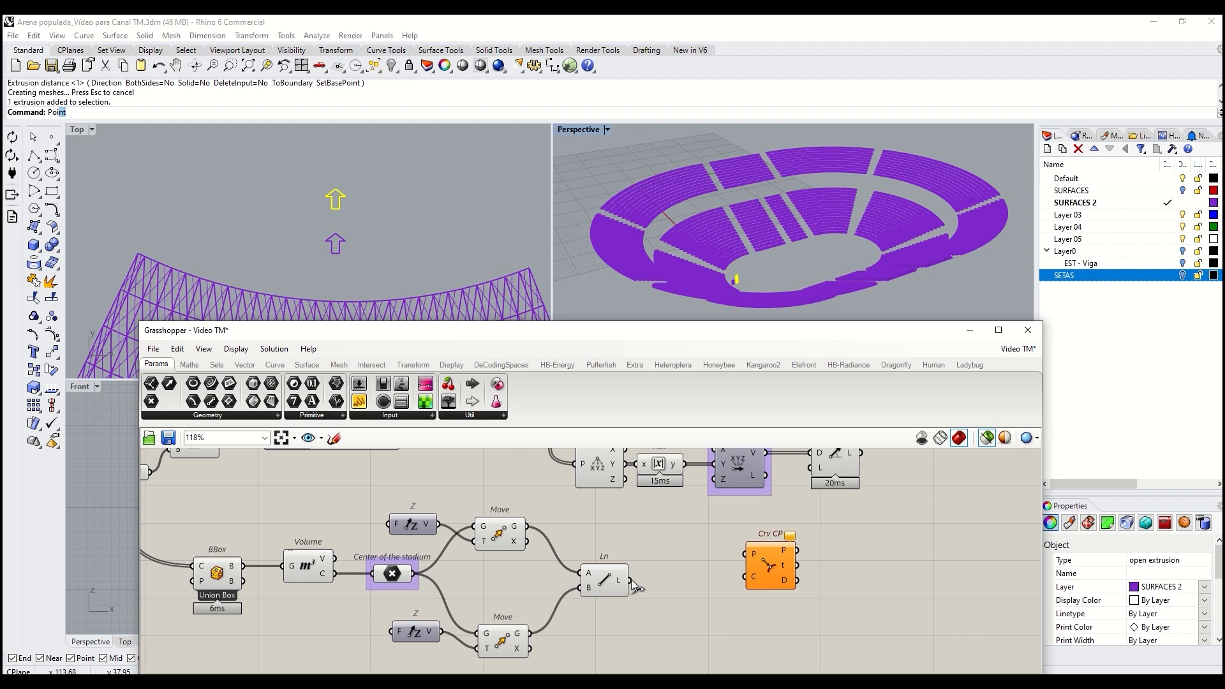
scroll(635, 587, down, 3)
drag(630, 581, 745, 576)
drag(767, 452, 744, 553)
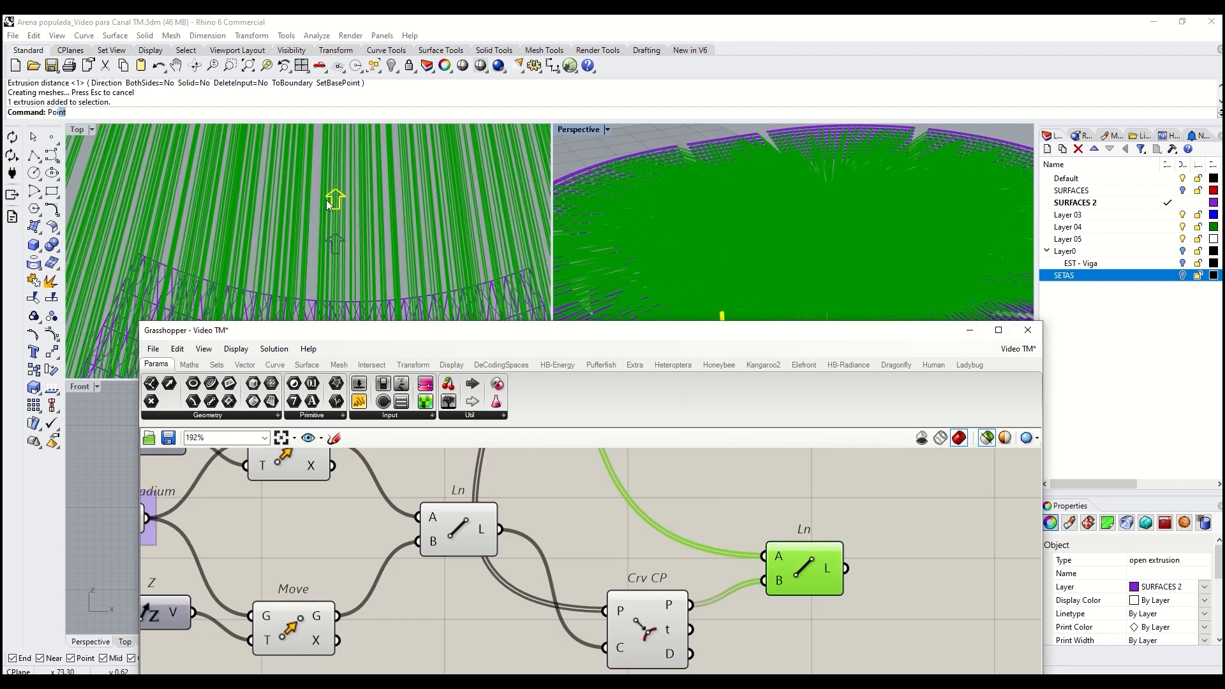
Examine in plan how the lines from the position points converge on the stadium's central axis
scroll(329, 213, down, 5)
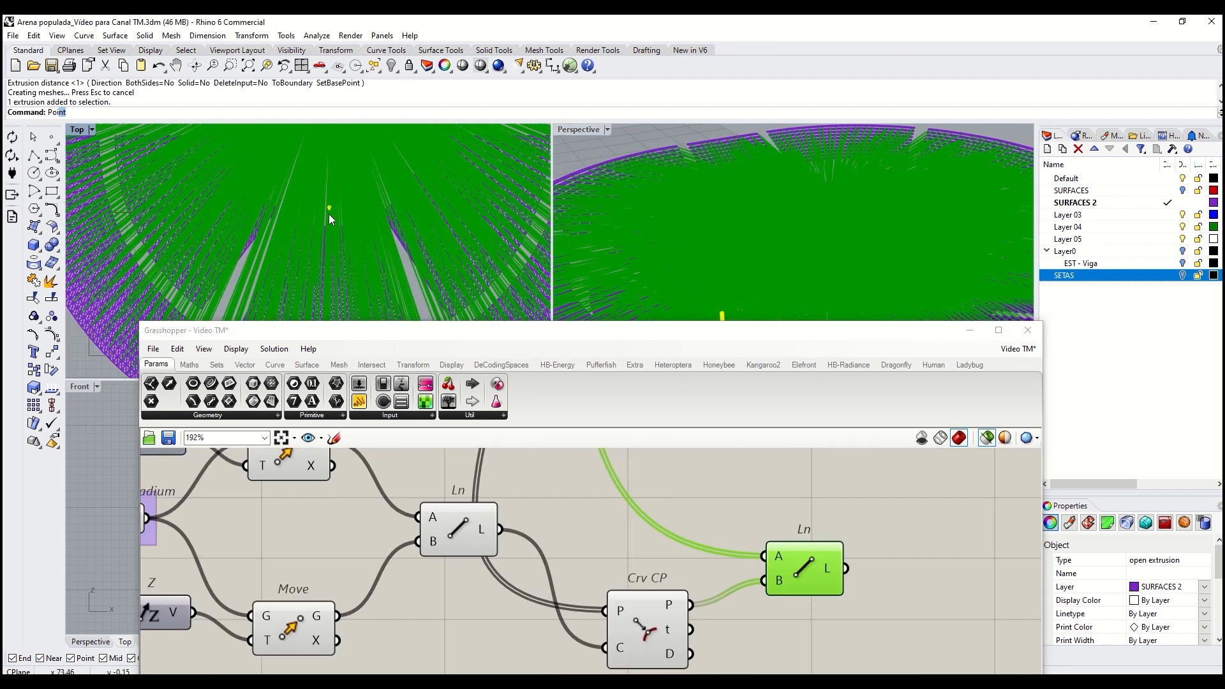
scroll(329, 213, up, 10)
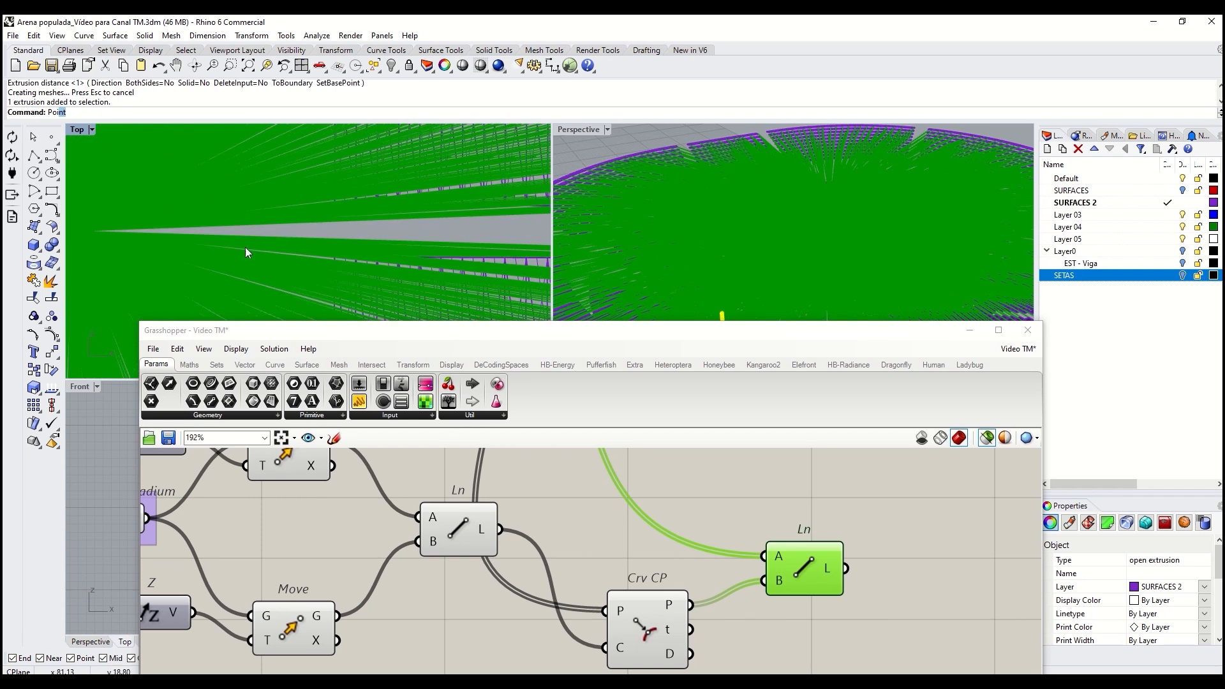
scroll(247, 248, down, 5)
scroll(722, 543, down, 3)
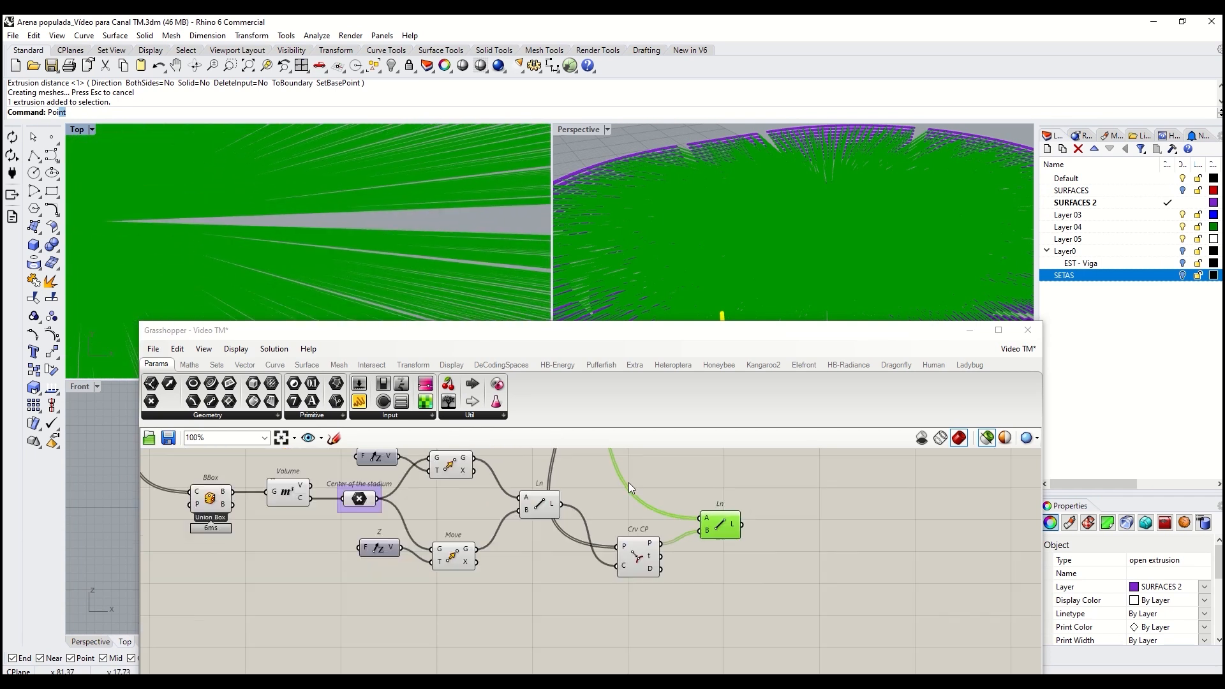
scroll(344, 223, down, 5)
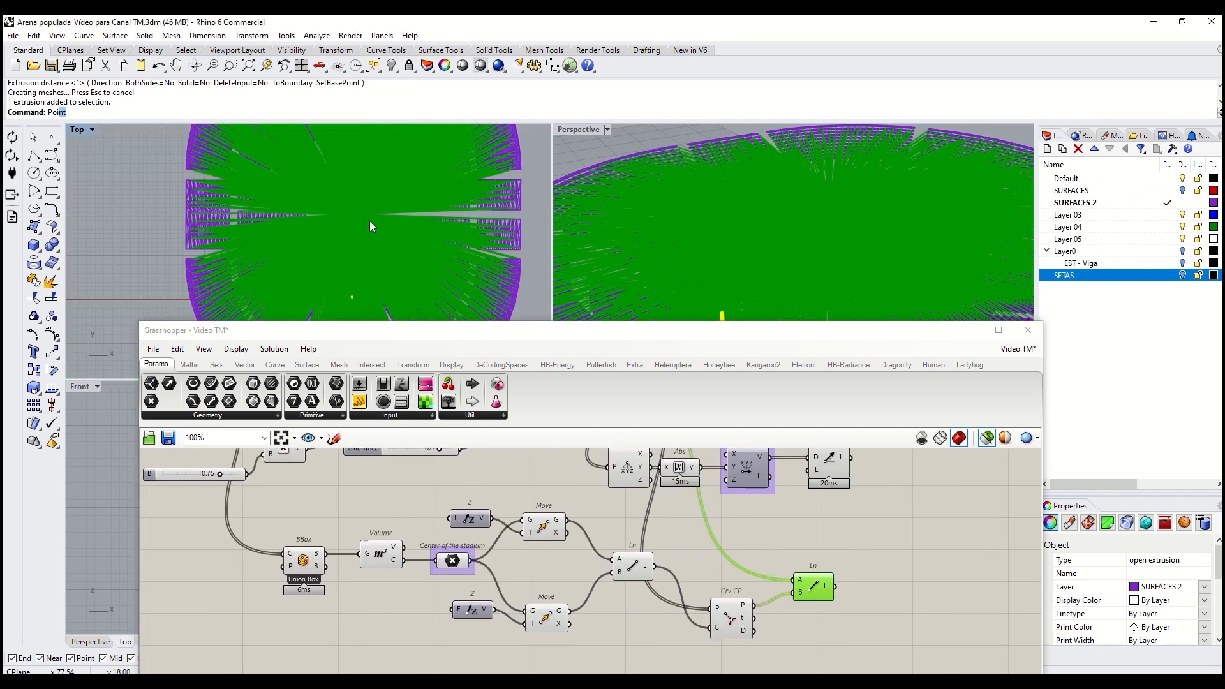
right_drag(869, 553, 837, 554)
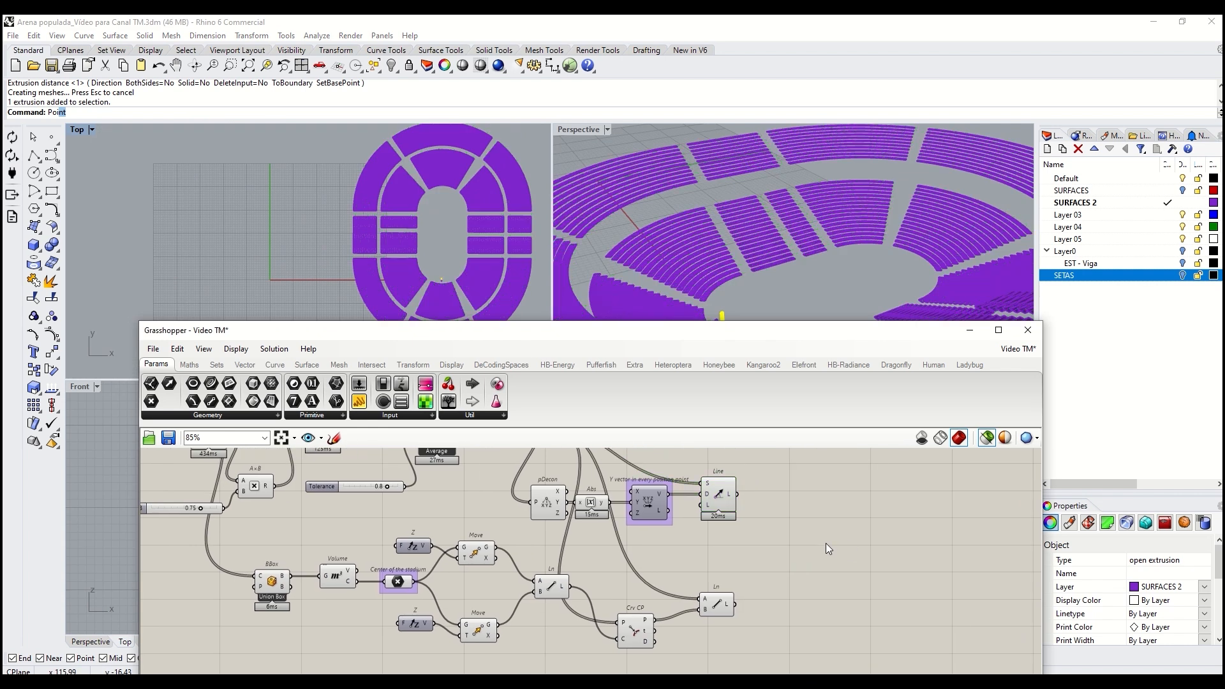
Search for the Angle component and group the Ln component that joins the position points to the central axis
double_click(827, 548)
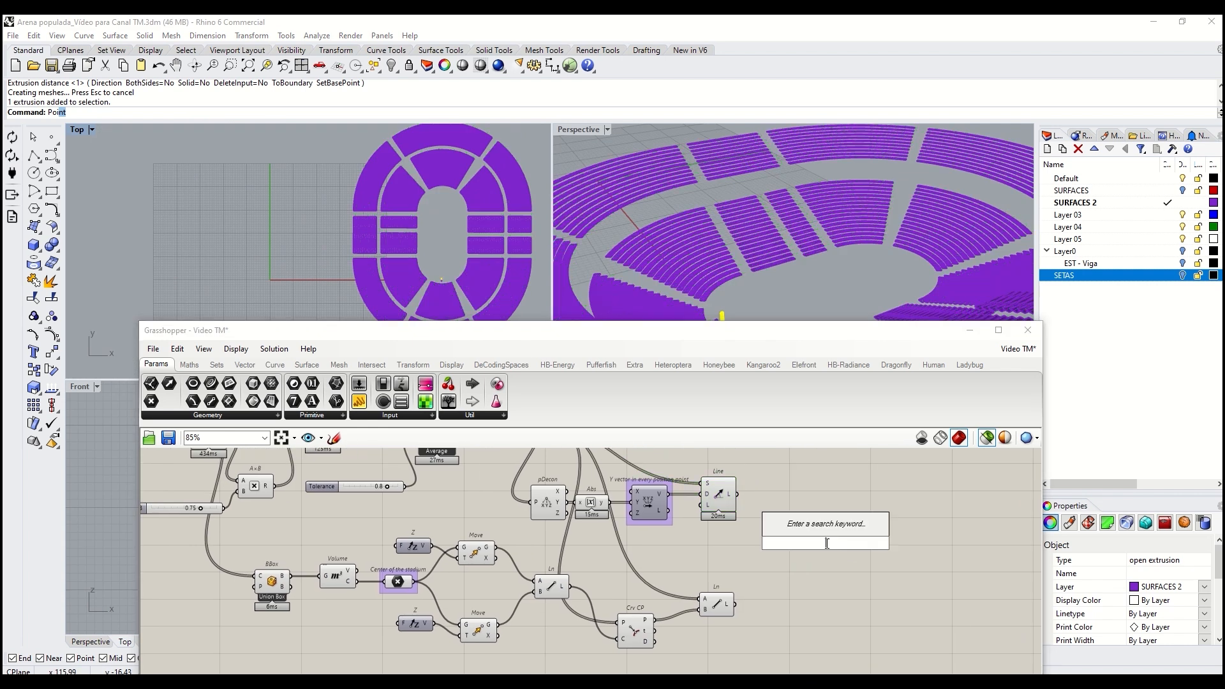
text(angle)
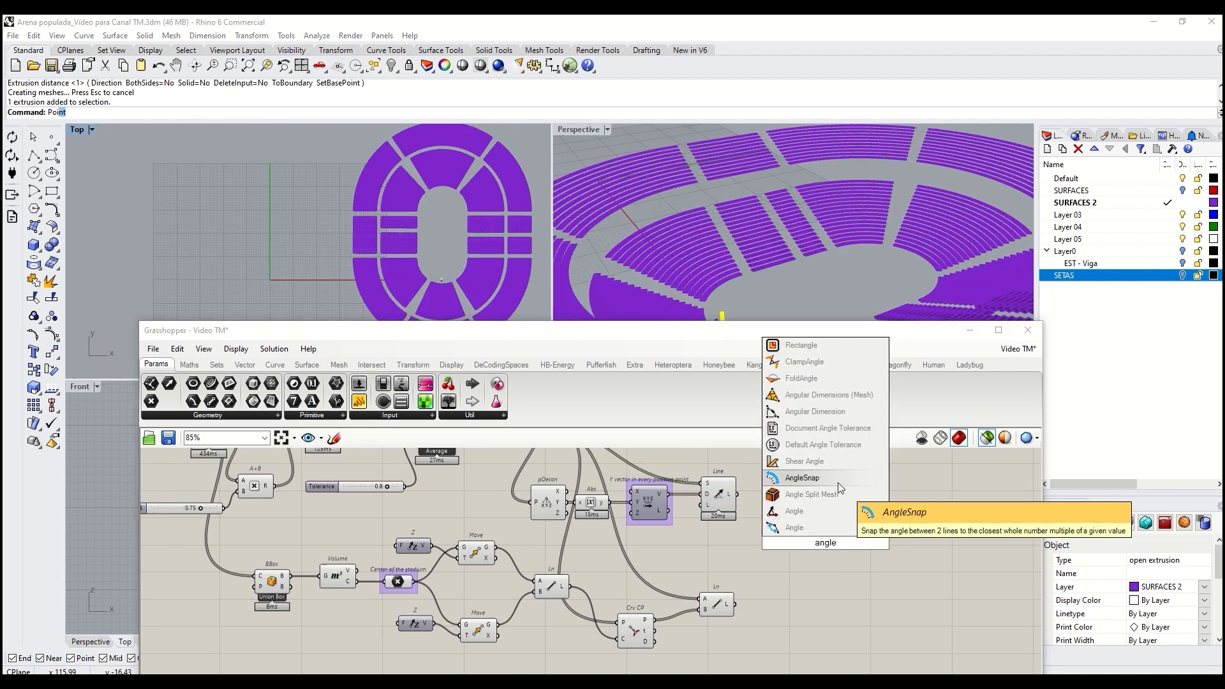
click(711, 601)
key(ctrl+g)
right_click(721, 601)
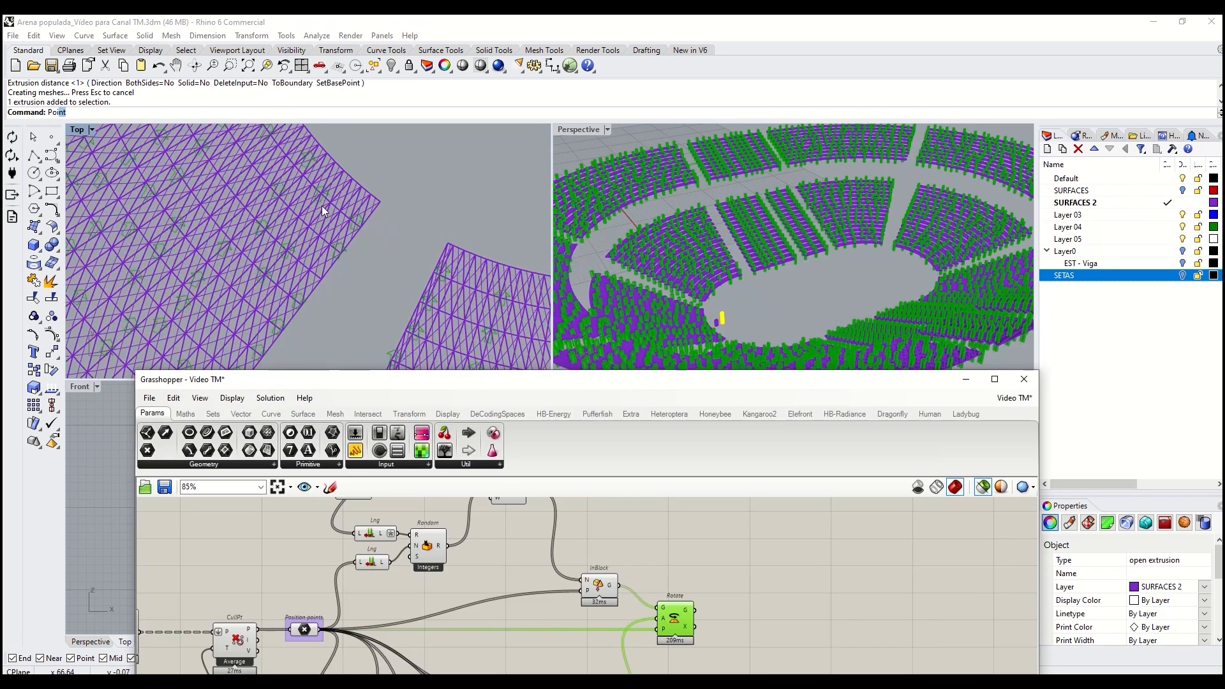
Examine the orientation of the rotated arrows on the stands in the Top and Perspective views
scroll(322, 207, down, 6)
right_drag(322, 207, 250, 414)
scroll(325, 255, up, 5)
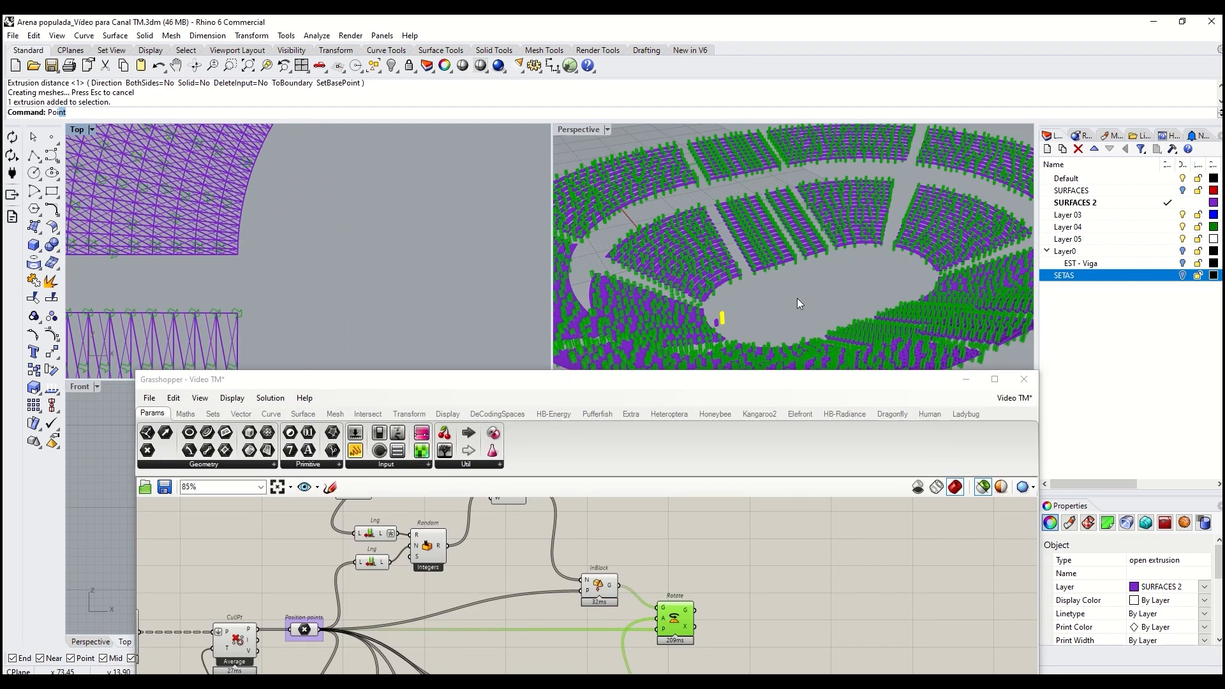
scroll(797, 298, up, 8)
right_drag(783, 276, 925, 333)
scroll(764, 202, down, 5)
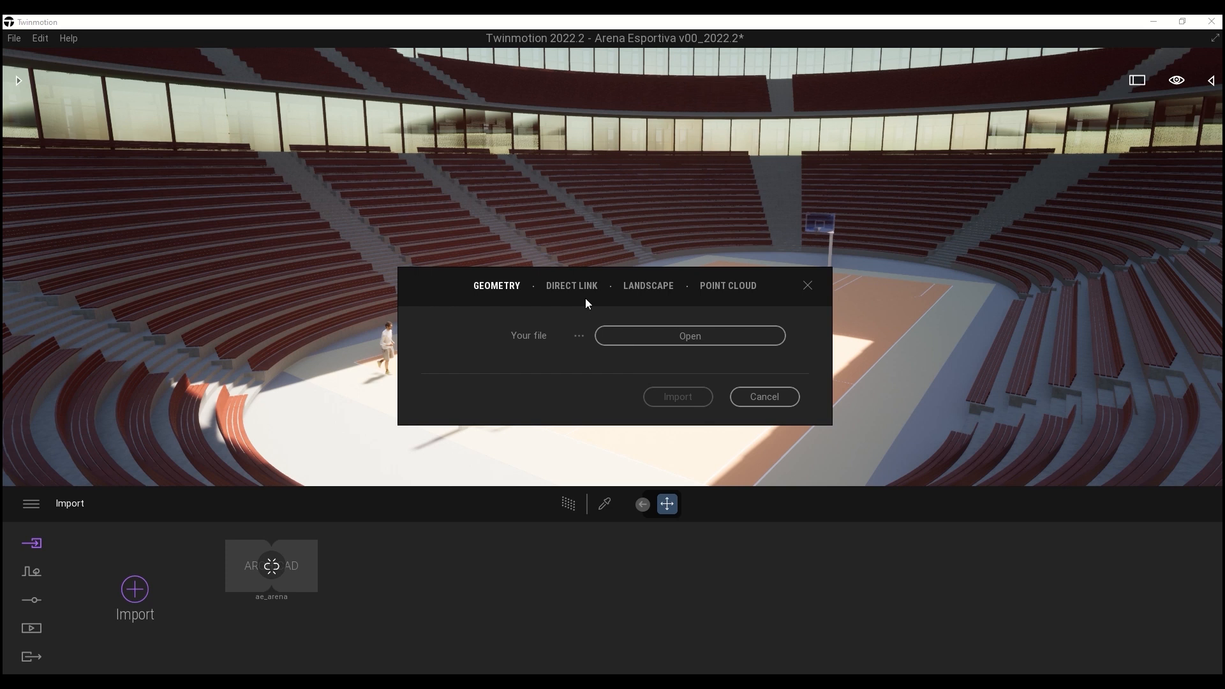
In Twinmotion, import the Direct Link source Rhino - Arena_populada_Video_para_Canal_TM with Collapse set to Keep hierarchy
click(587, 291)
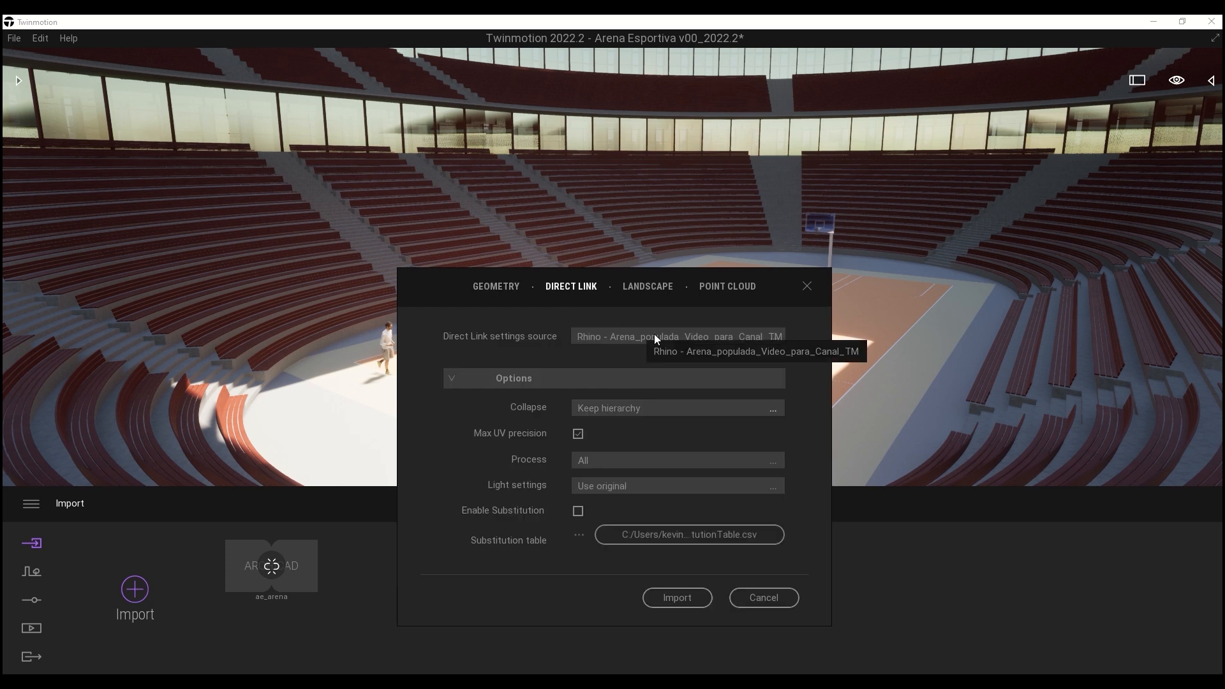
click(709, 410)
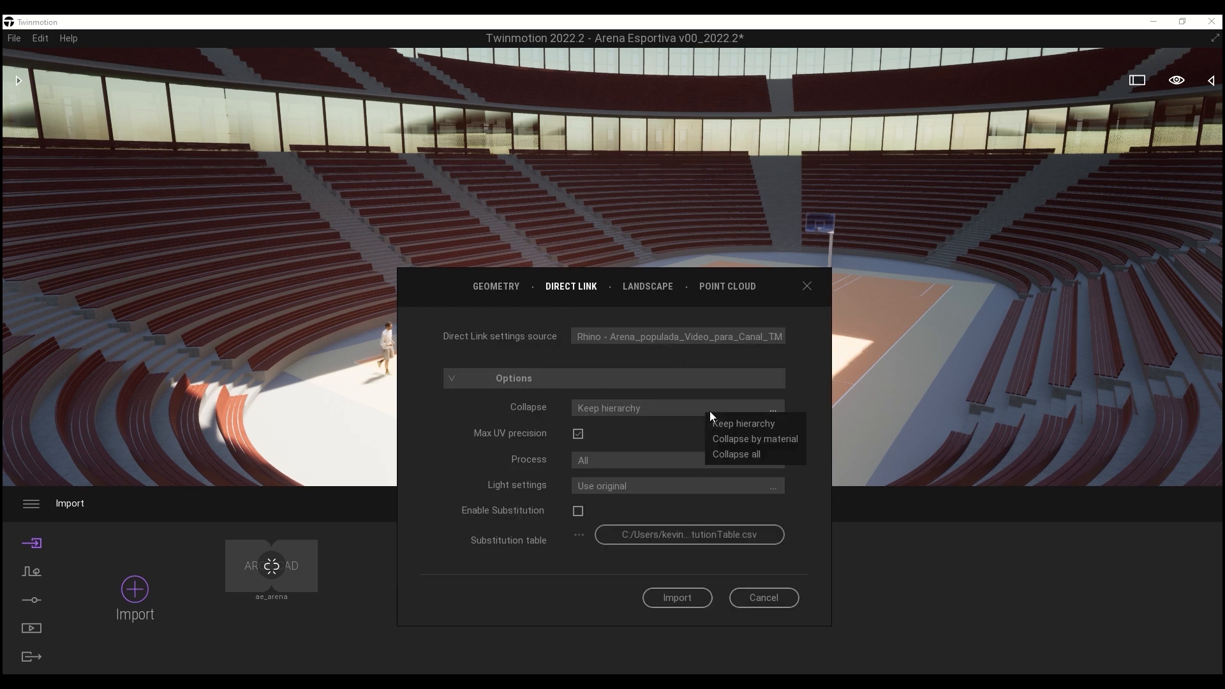
click(739, 423)
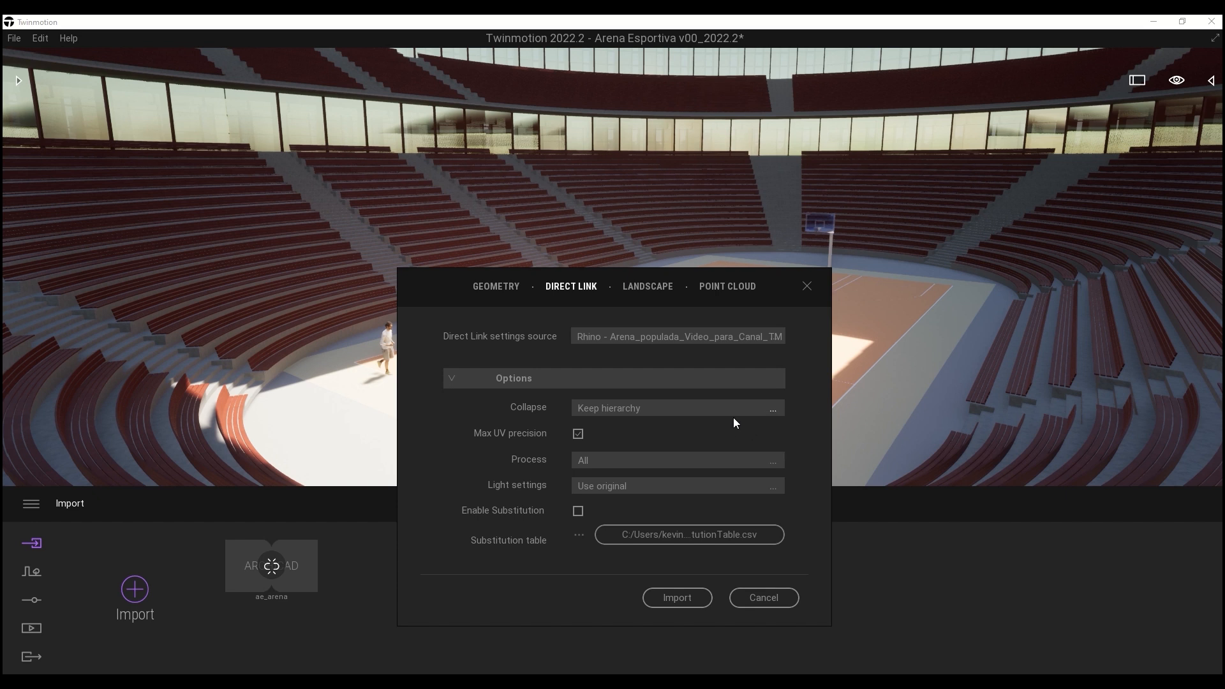
click(676, 597)
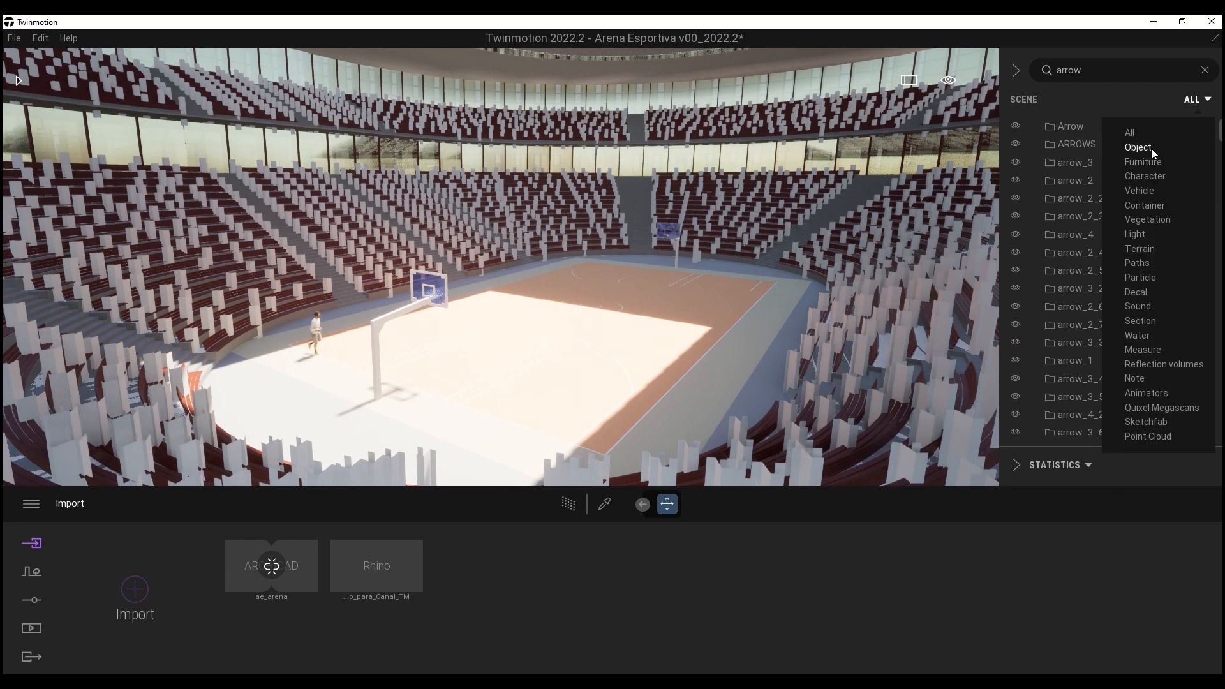
Filter the scene objects by arrow_1 and select the first arrow_1 container
click(1099, 72)
text(_1)
click(1074, 126)
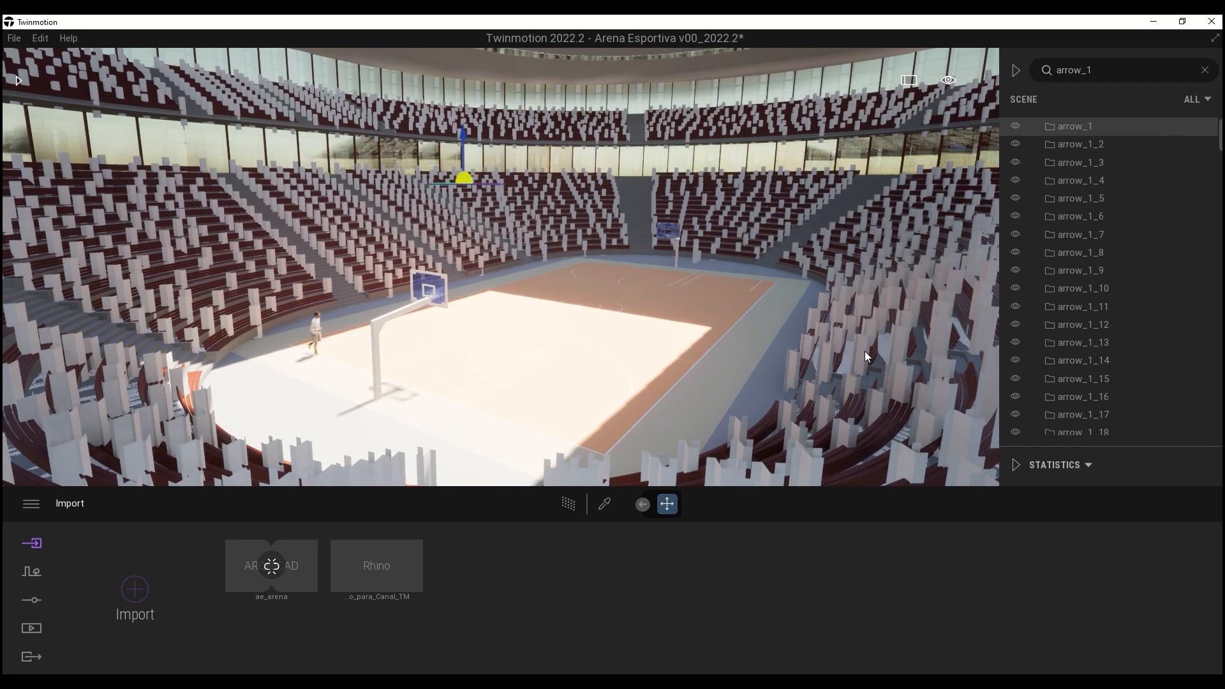
Pick an arrow in the foreground stands, clear the scene filter and select all instances of that arrow
click(604, 504)
click(810, 464)
click(811, 464)
click(1205, 70)
right_click(1106, 293)
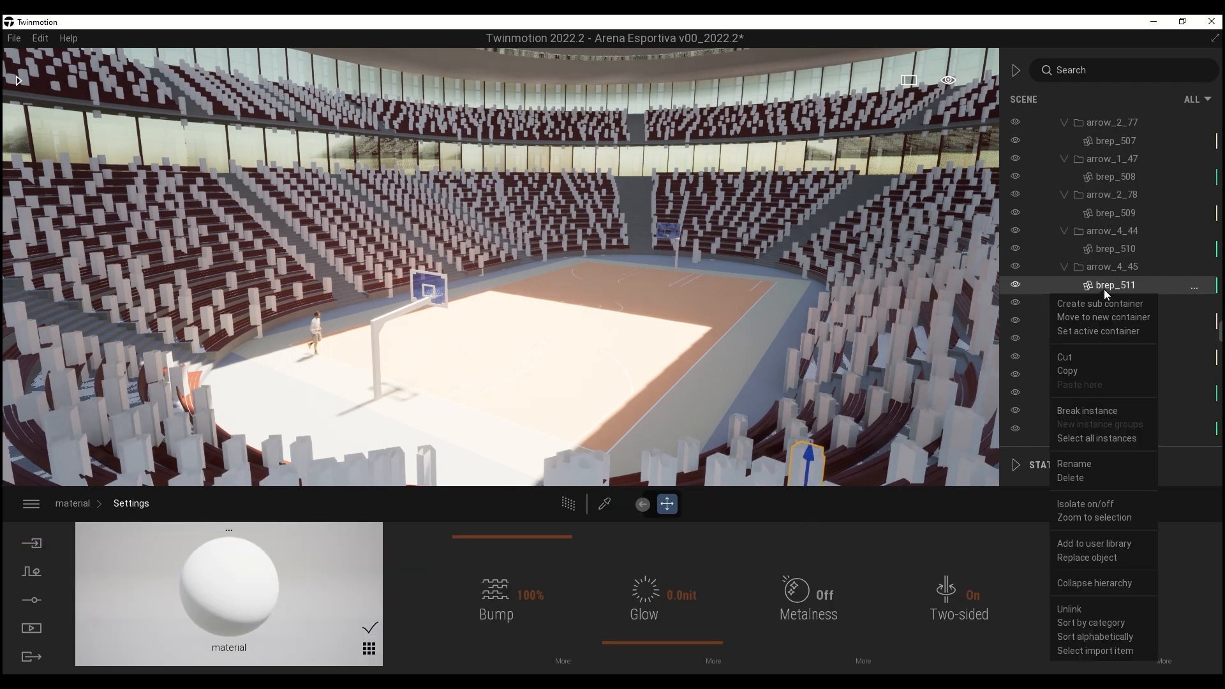
click(1097, 439)
Replace the selected arrow instances with the blue-shirted man from the Animated humans characters and choose another pose for them
right_click(1114, 288)
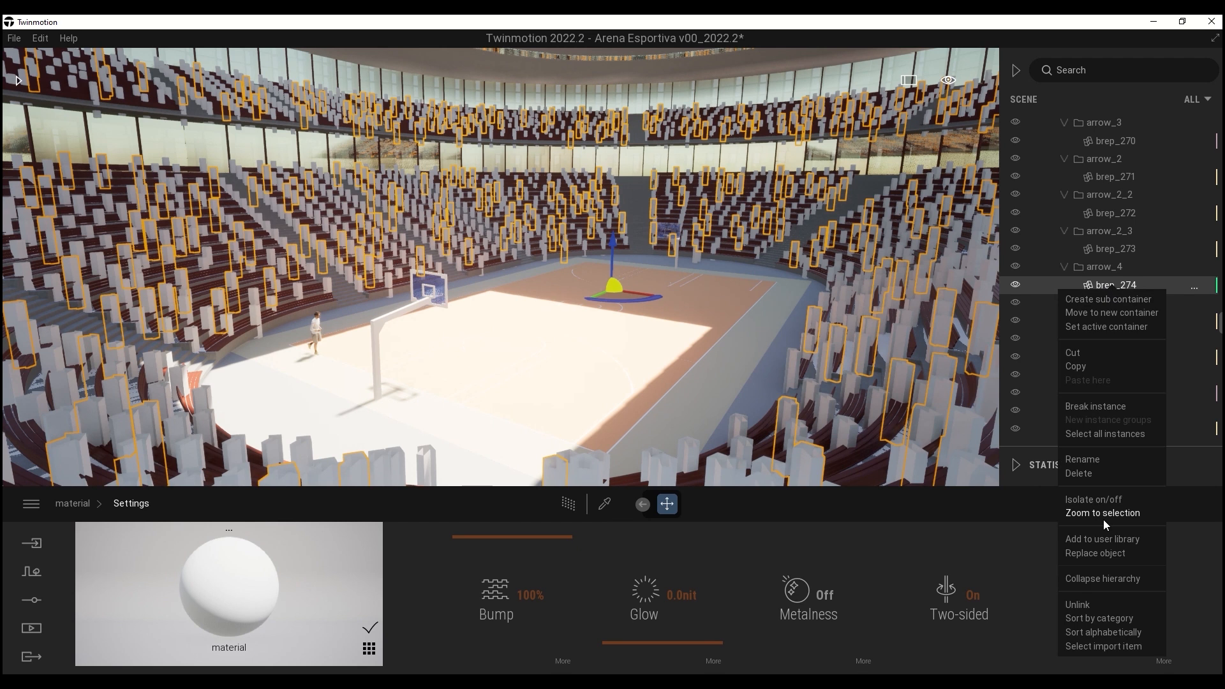
mouse_move(1103, 552)
click(1176, 571)
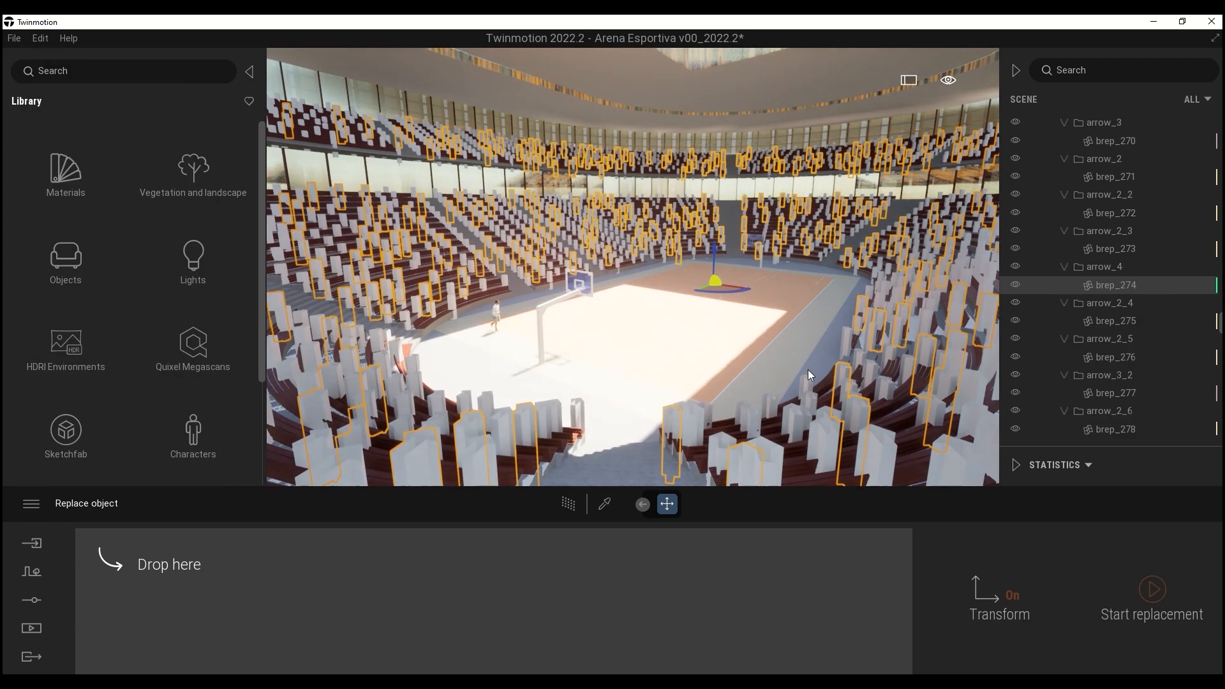
click(192, 438)
click(58, 280)
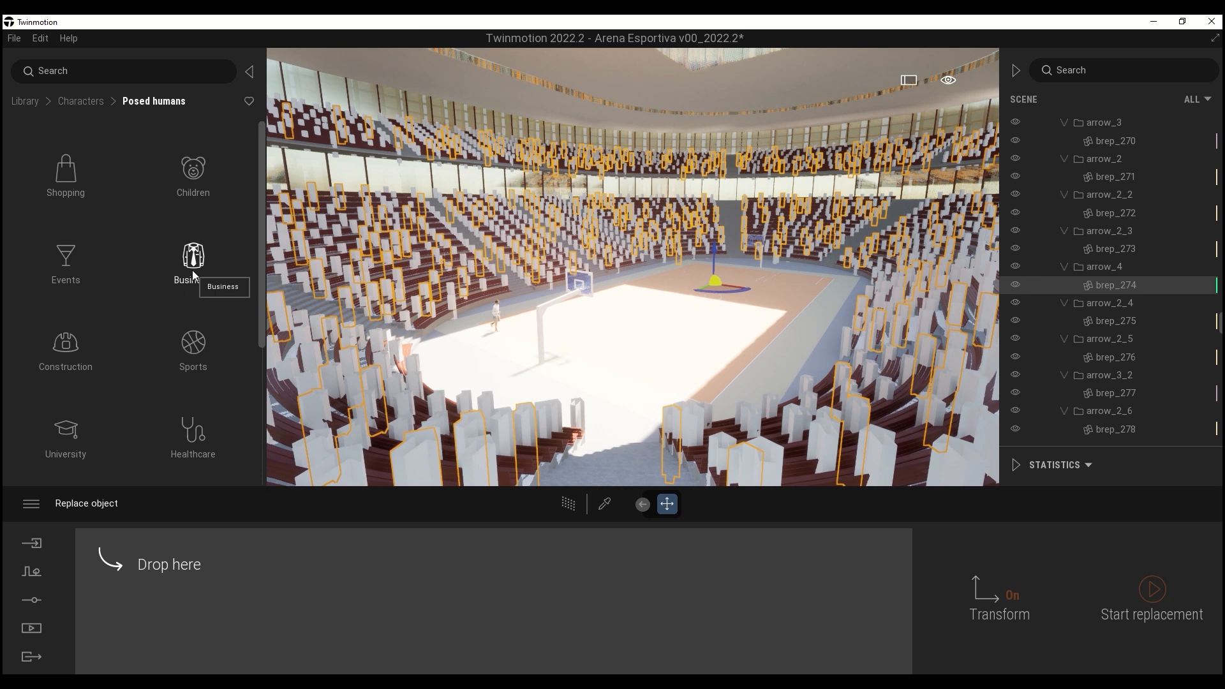
click(66, 102)
click(66, 176)
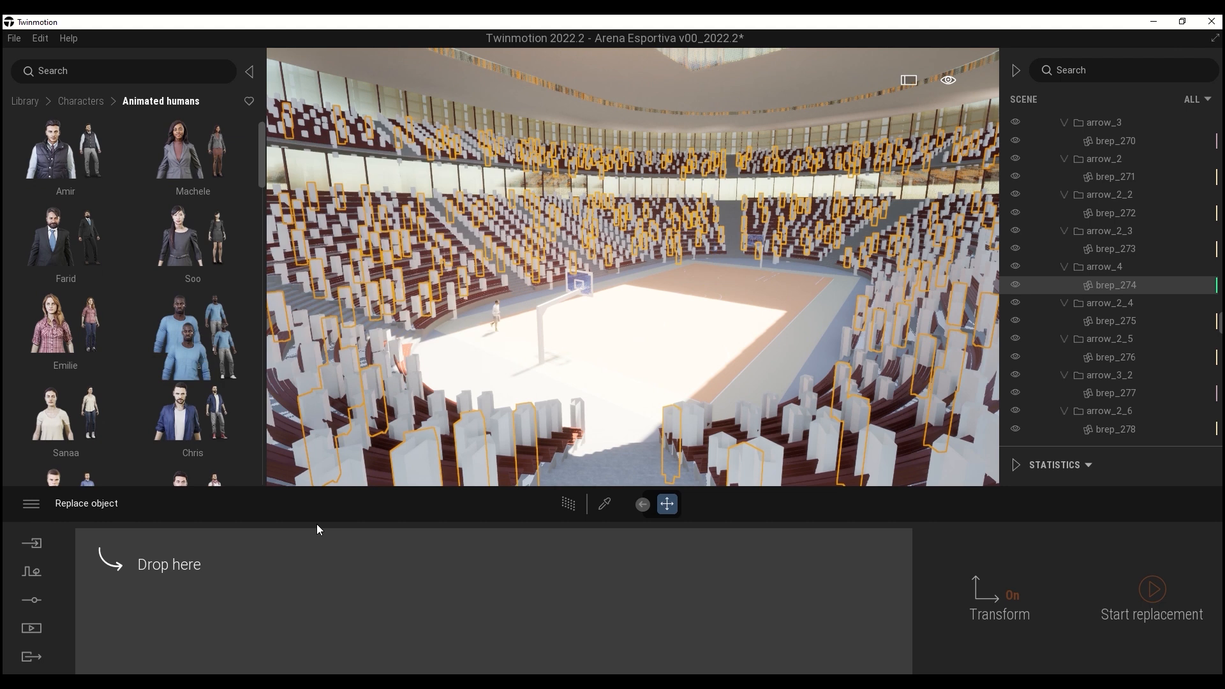
drag(318, 528, 379, 602)
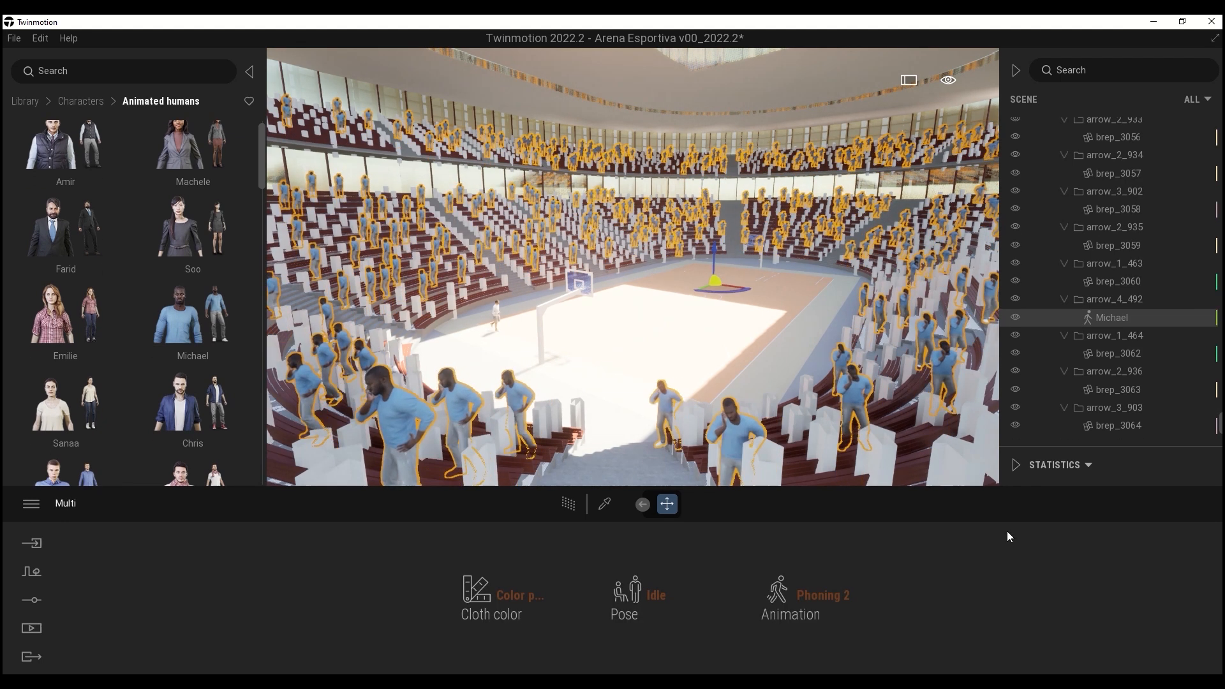
click(638, 594)
click(646, 477)
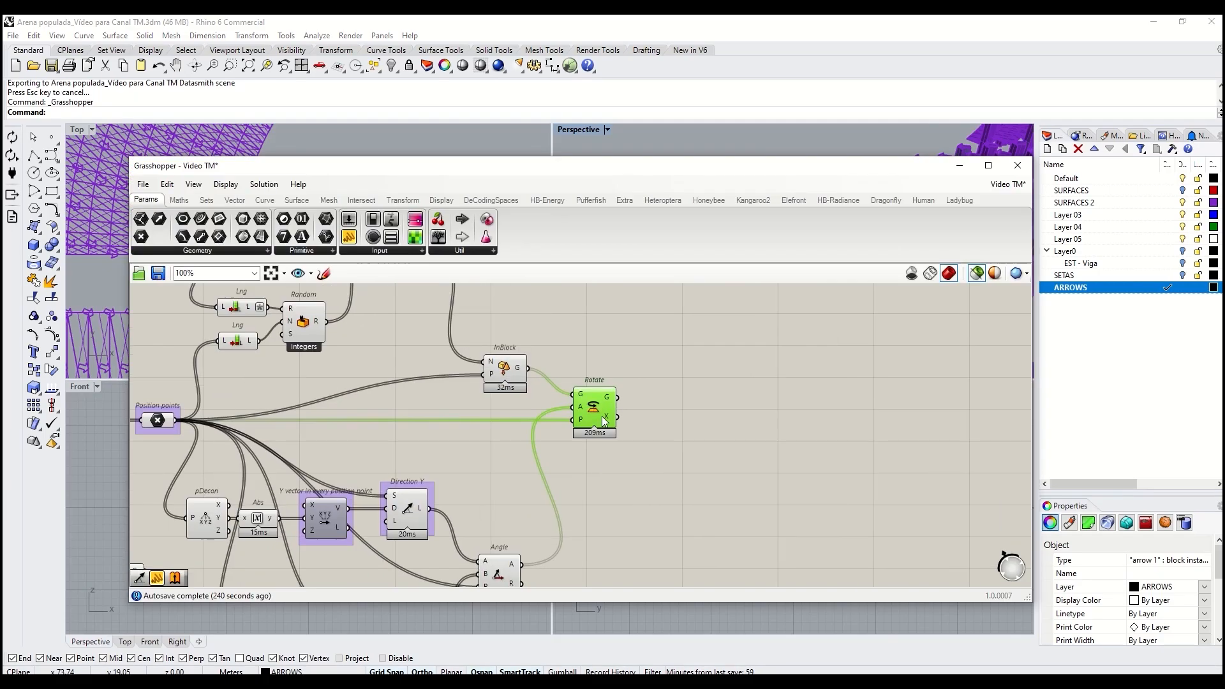
Feed the Rotate component's geometry into a duplicate Rotate and add a panel supplying 1.5707963267 as its angle
drag(616, 397, 700, 388)
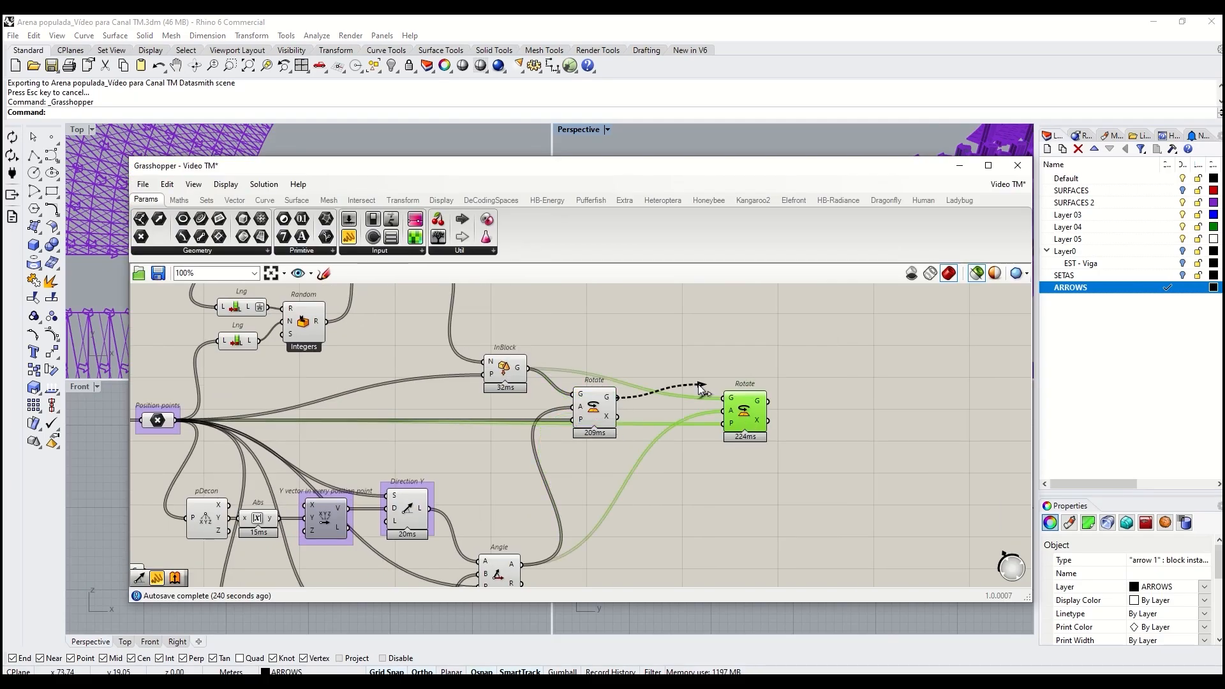
double_click(670, 464)
text(panel)
key(Return)
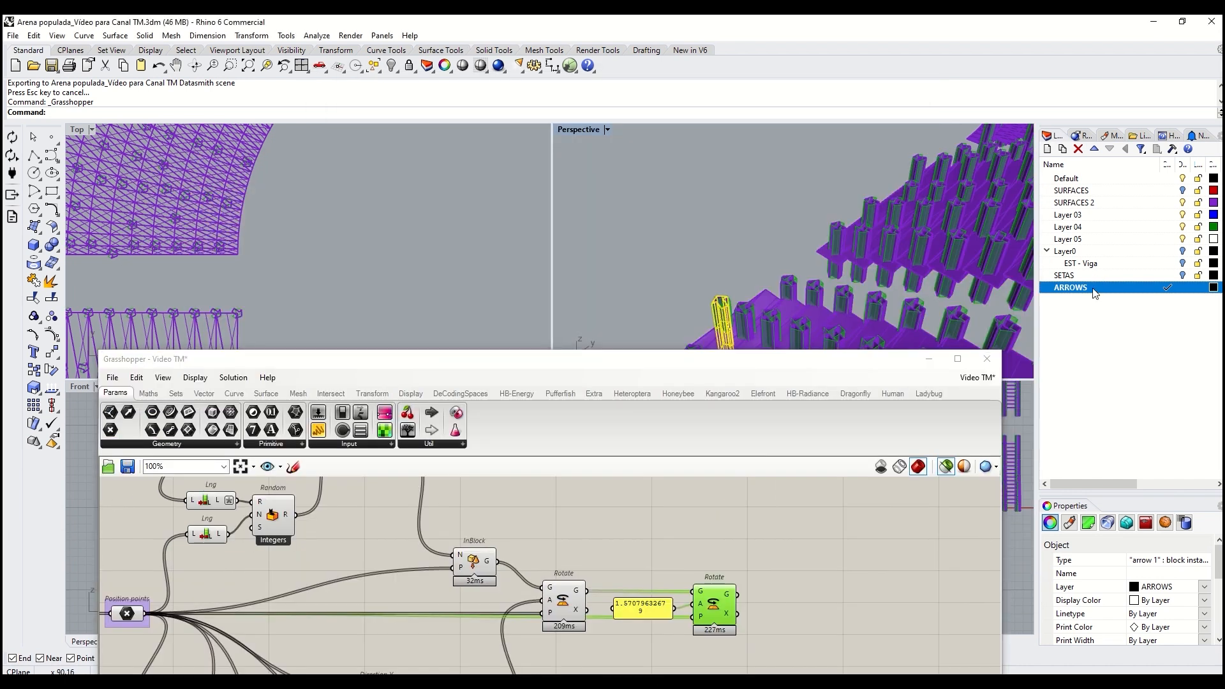
Select all block instances on Rhino's ARROWS layer and delete them
right_click(1078, 287)
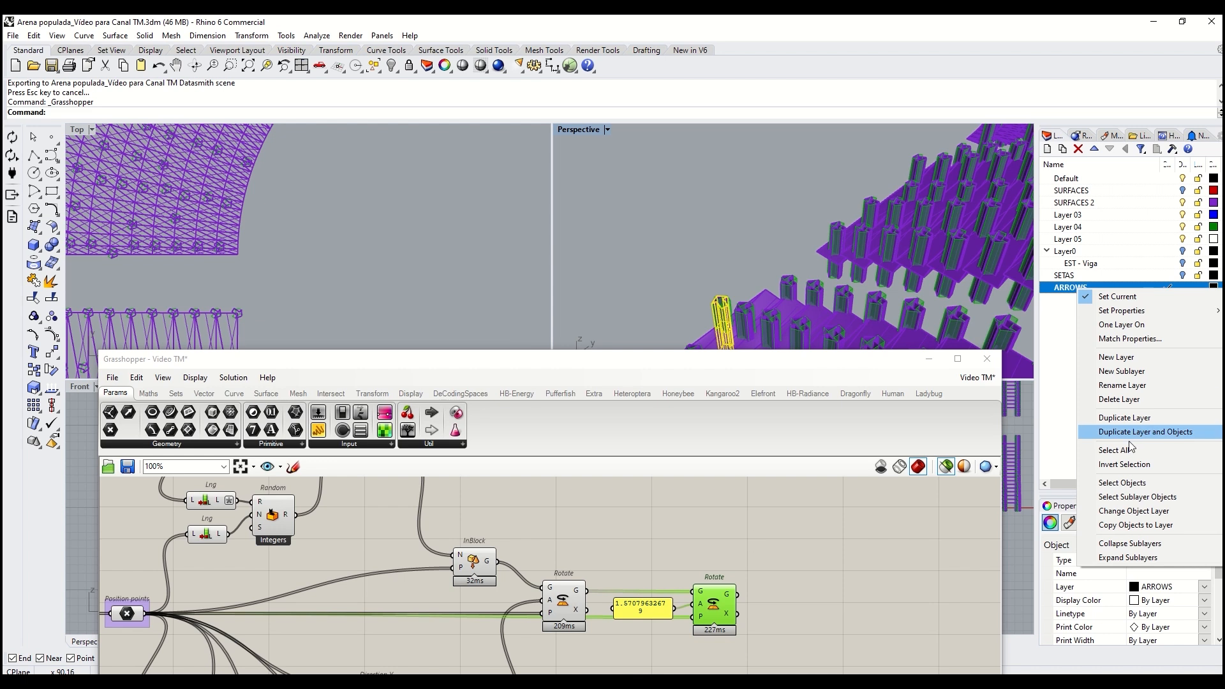
click(1175, 486)
key(Delete)
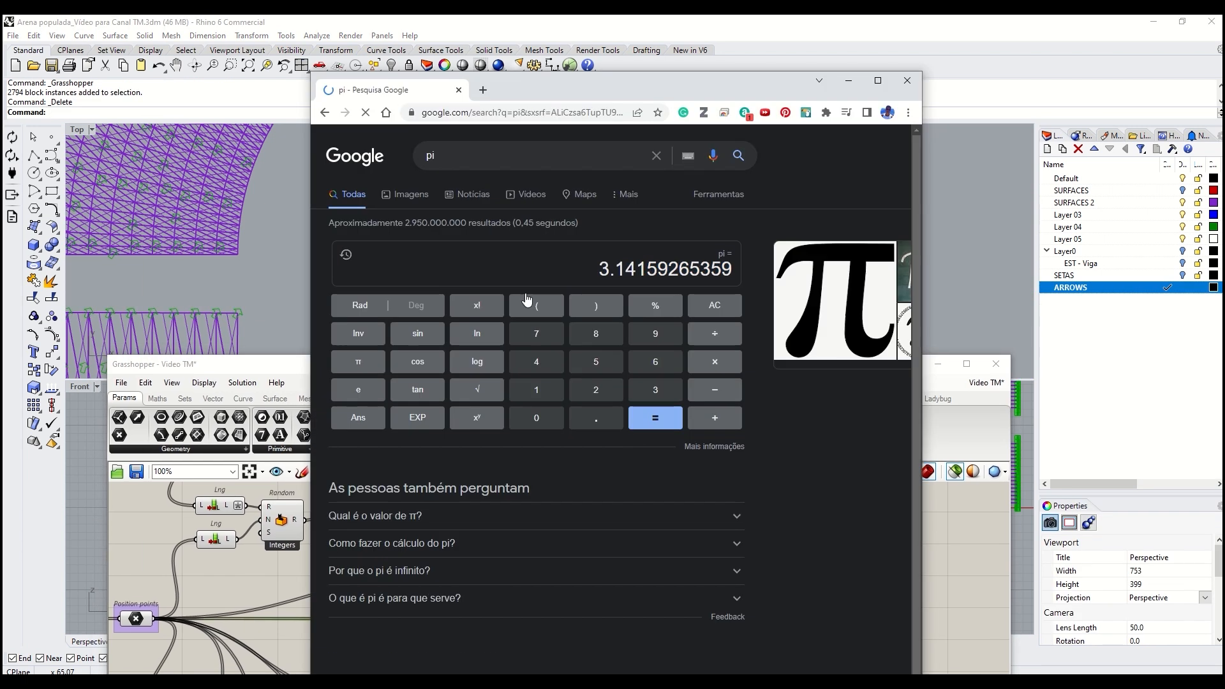
Set the second Rotate's angle panel to the pi value 3.14159265359 and bake the rotated arrow blocks
double_click(666, 265)
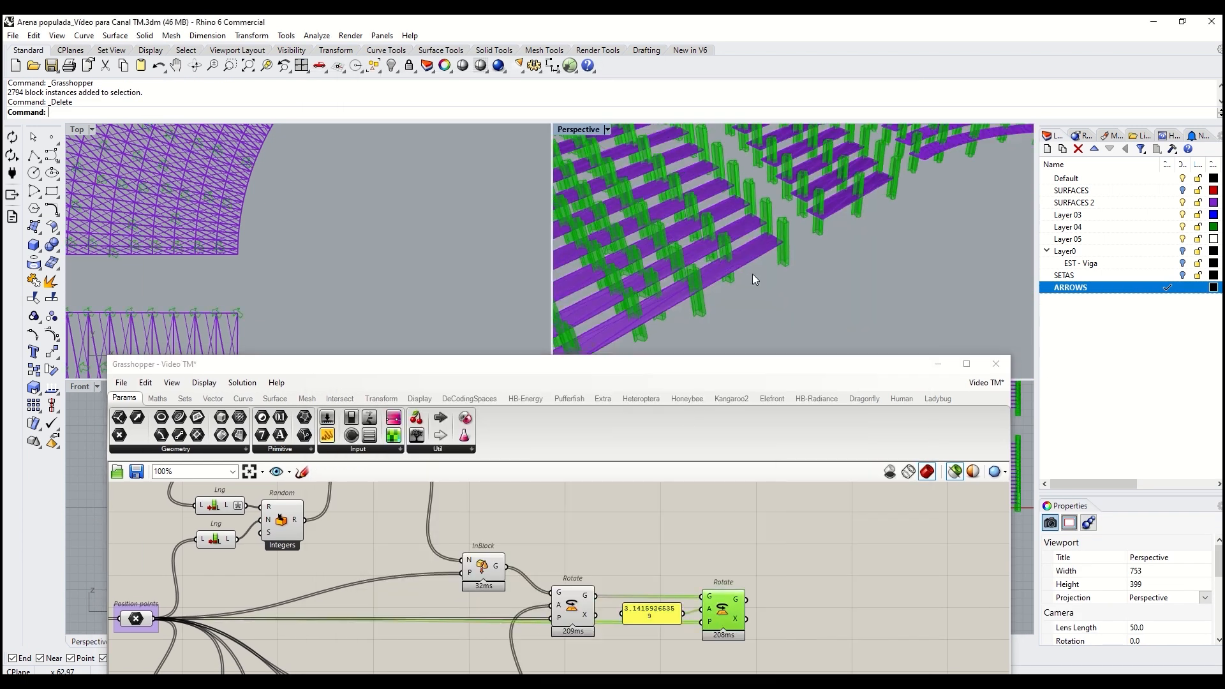
right_drag(753, 274, 677, 332)
click(812, 550)
middle_click(782, 524)
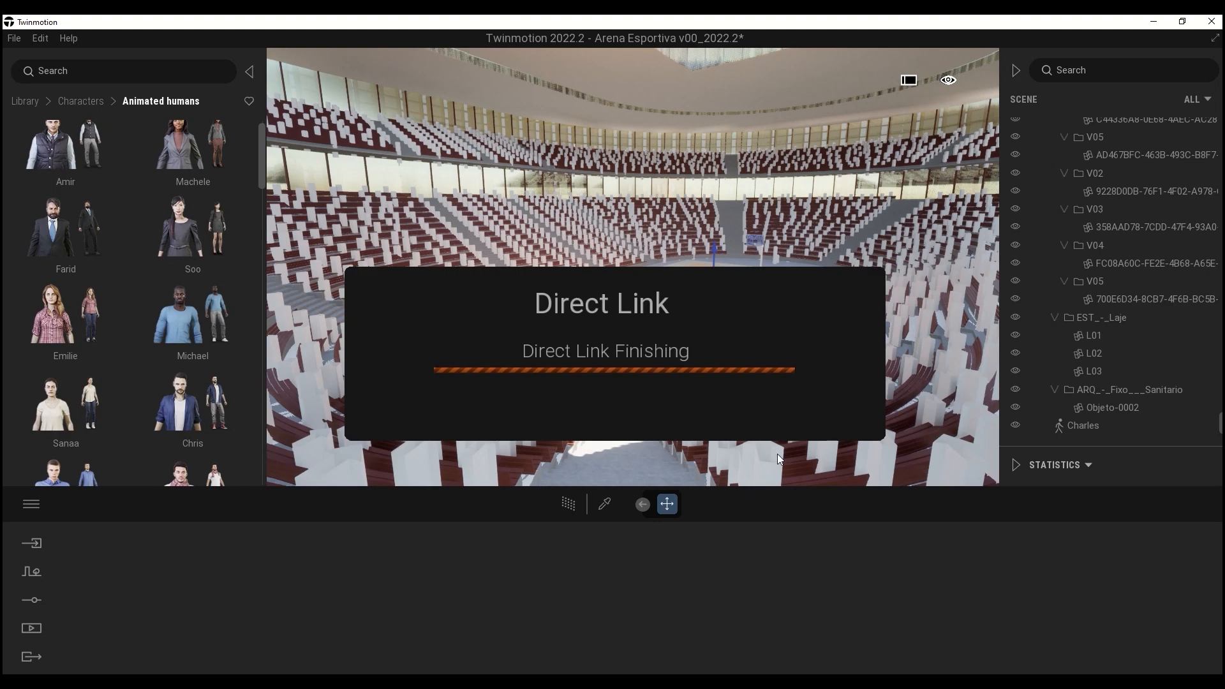
In Twinmotion, replace all arrow_2 instances with the man in the light-blue sweater and try another pose for them
click(692, 430)
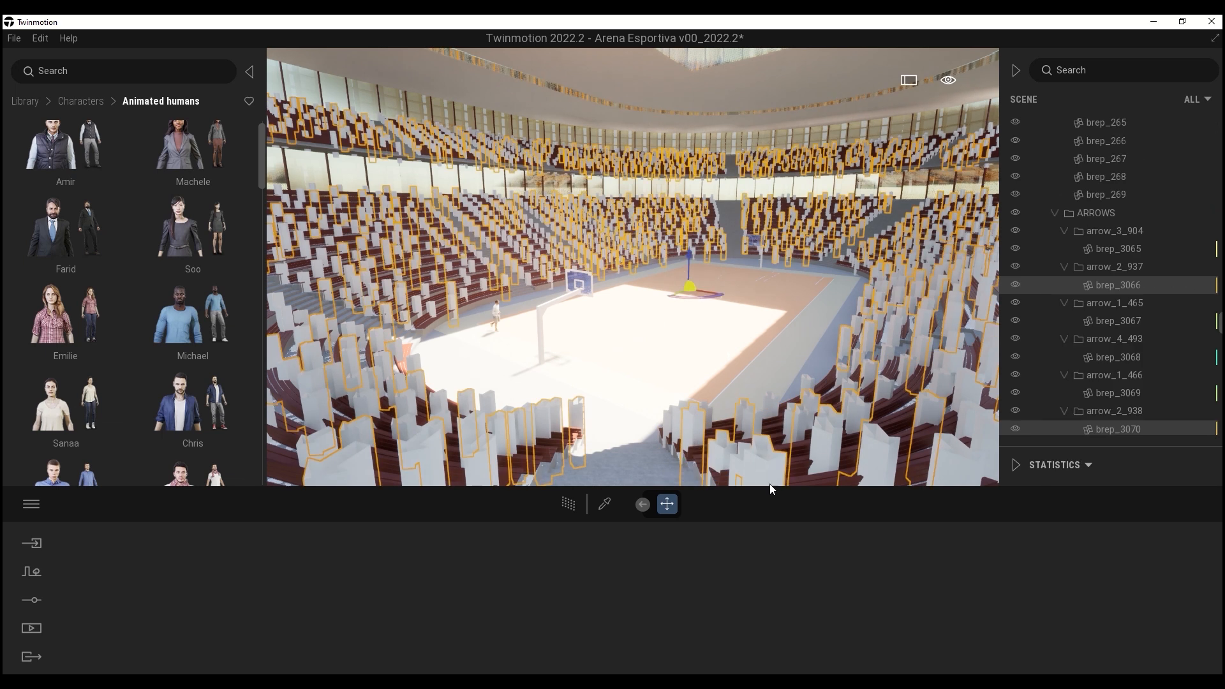
right_click(1078, 284)
click(1092, 472)
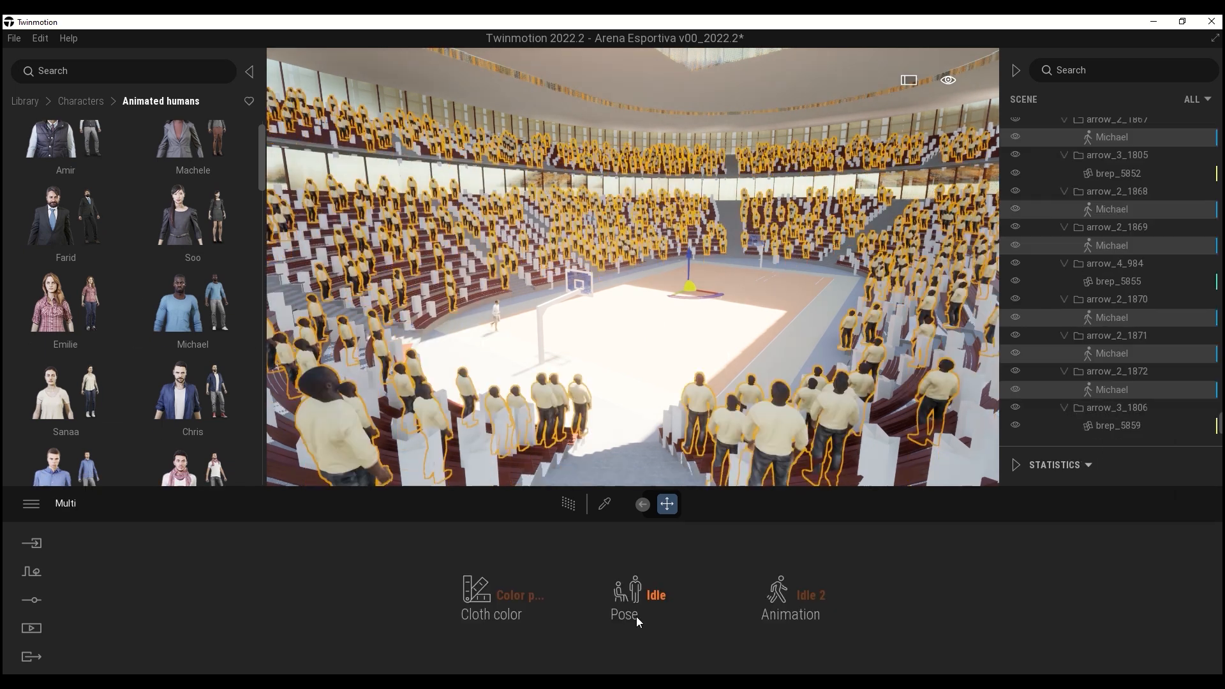
click(634, 606)
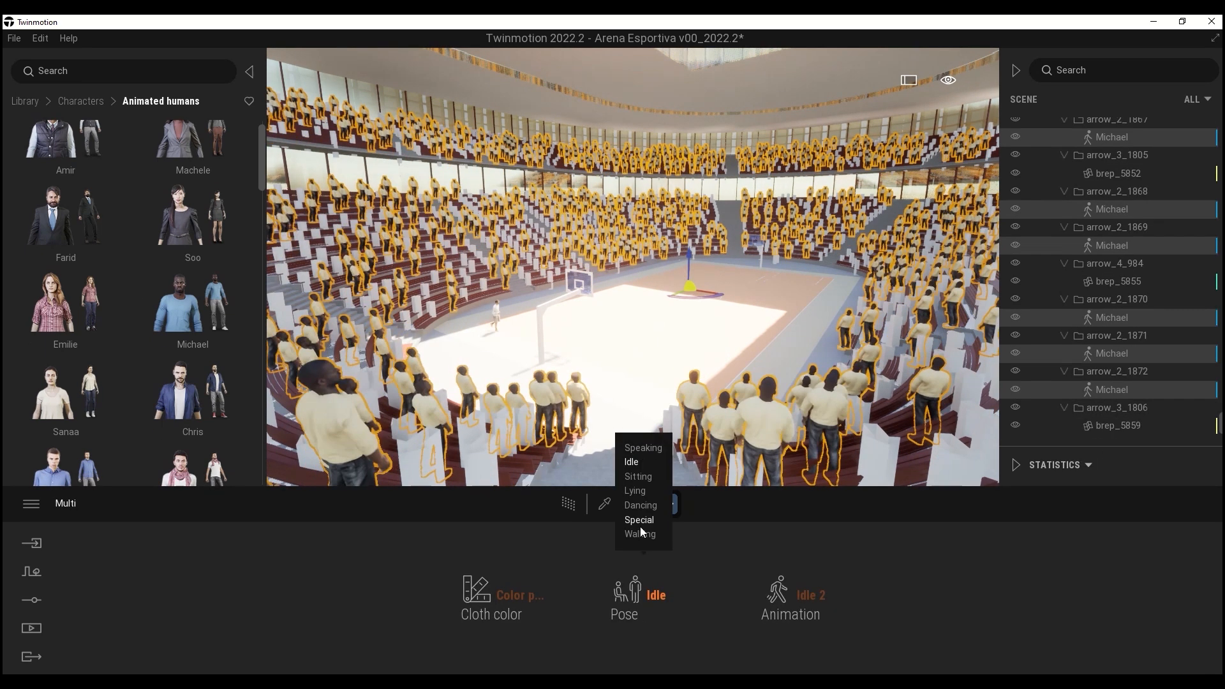
click(640, 526)
Replace all arrow_4 instances with the dark-haired woman in the light top from the Animated humans characters
right_click(1113, 281)
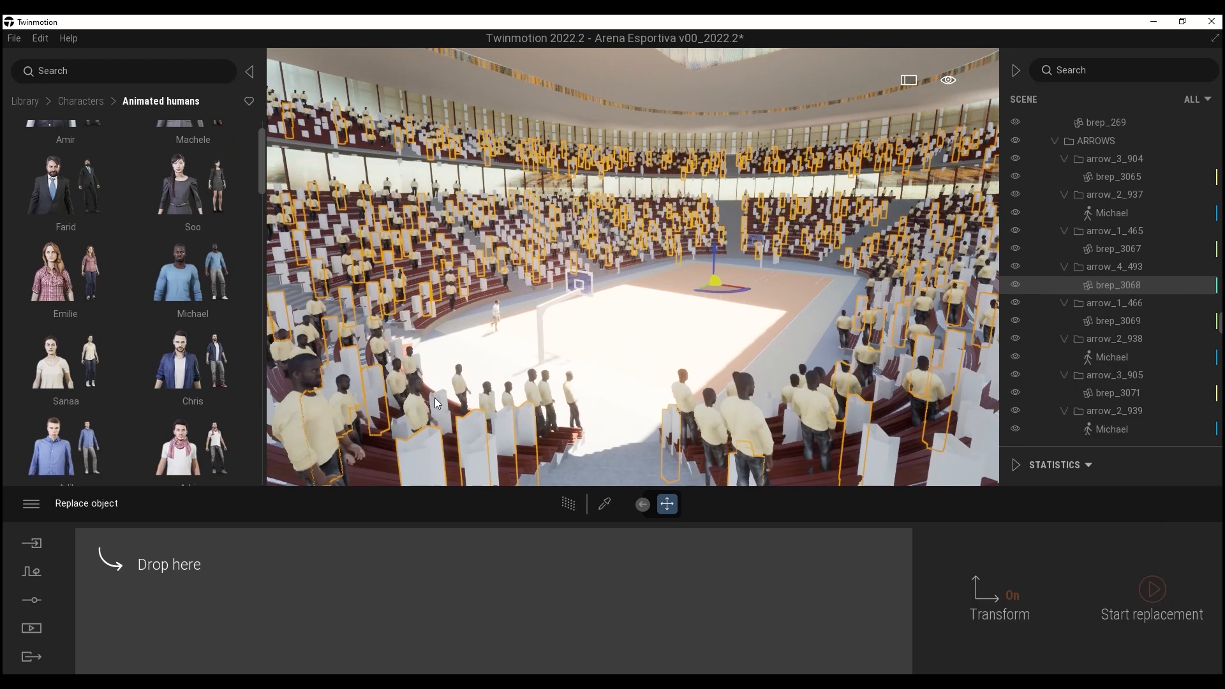
drag(193, 268, 447, 593)
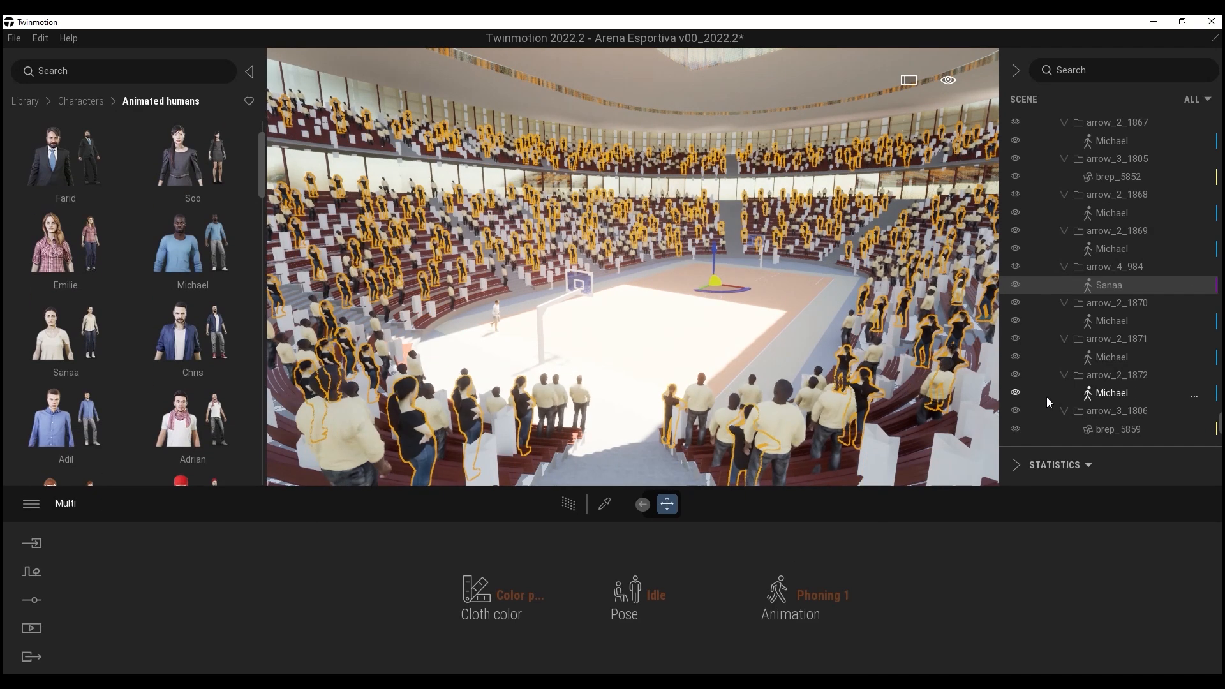
Select all arrow_3 instances and replace them with the man in the red cap, keeping Transform on
right_click(1046, 397)
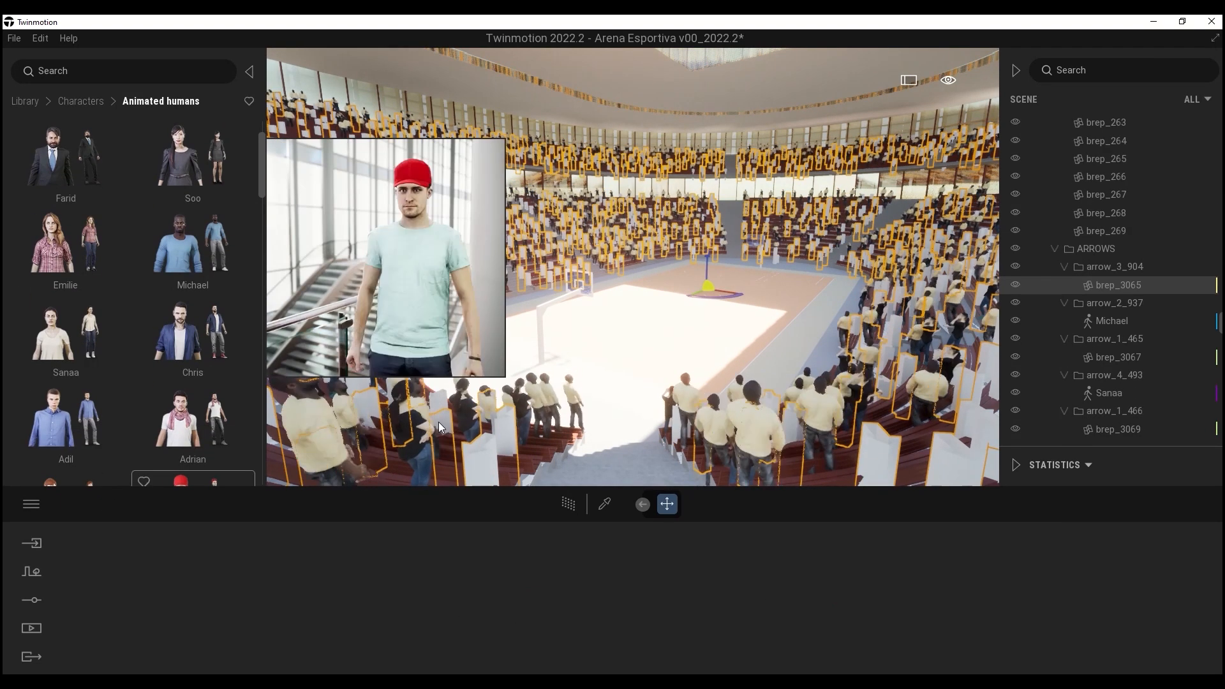
right_click(1113, 284)
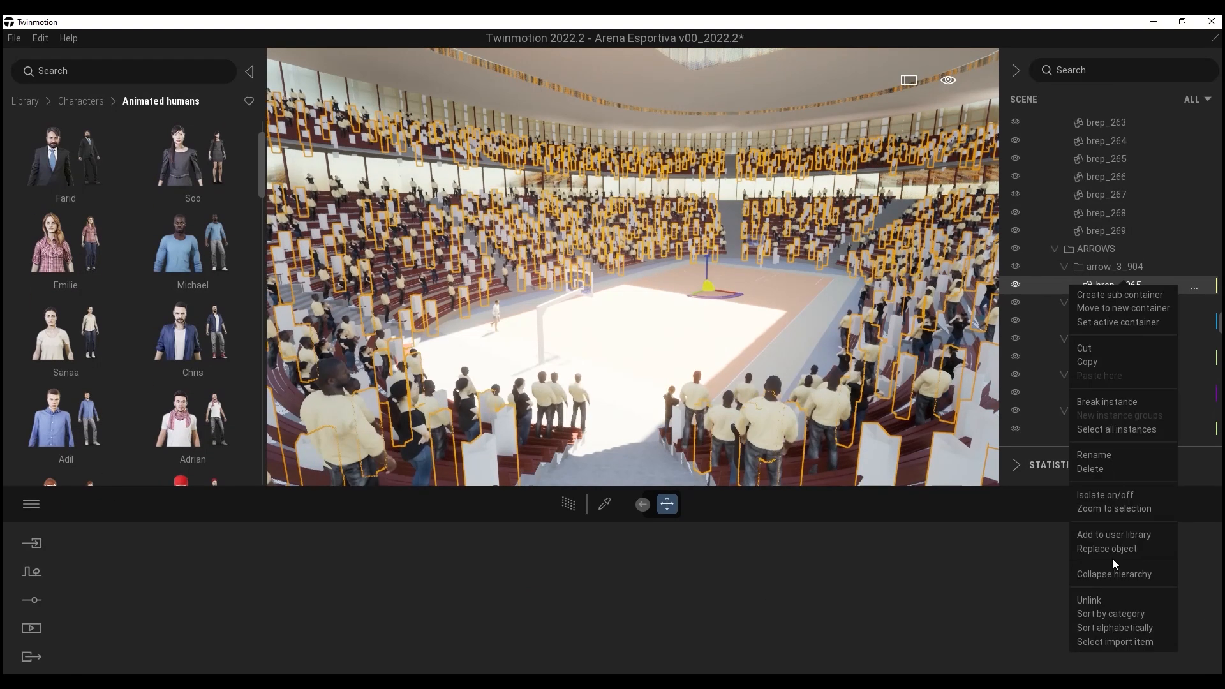
click(1106, 549)
scroll(170, 334, down, 1)
drag(193, 447, 153, 574)
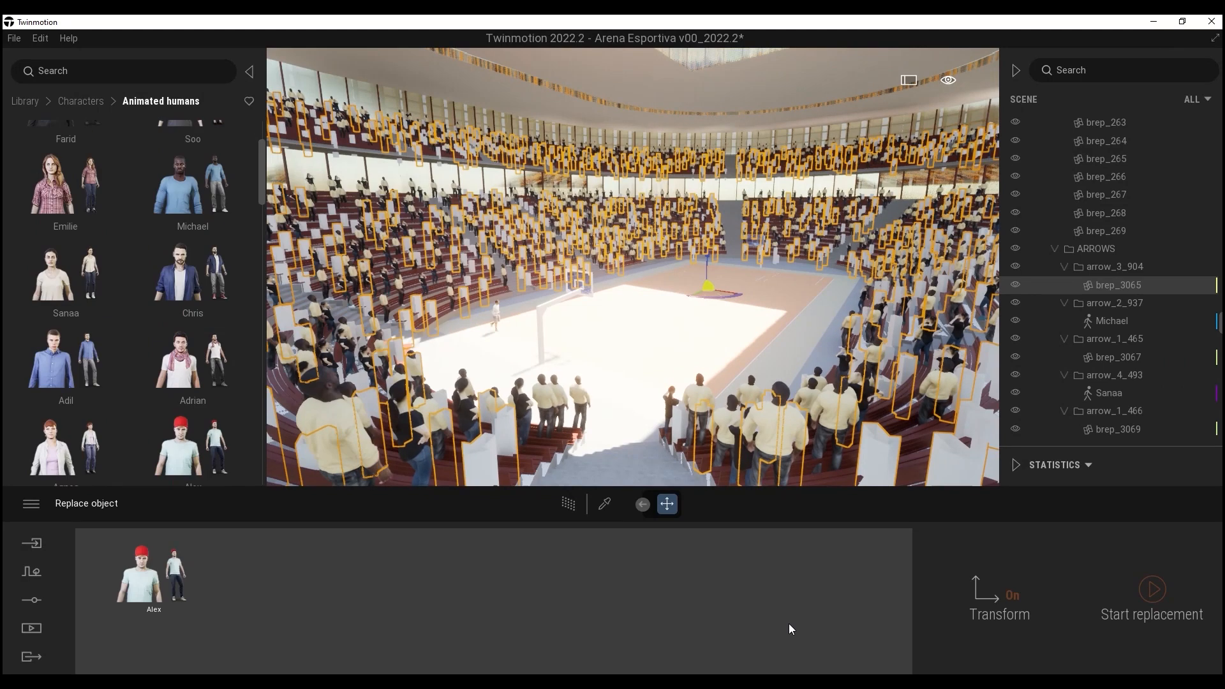
click(1152, 589)
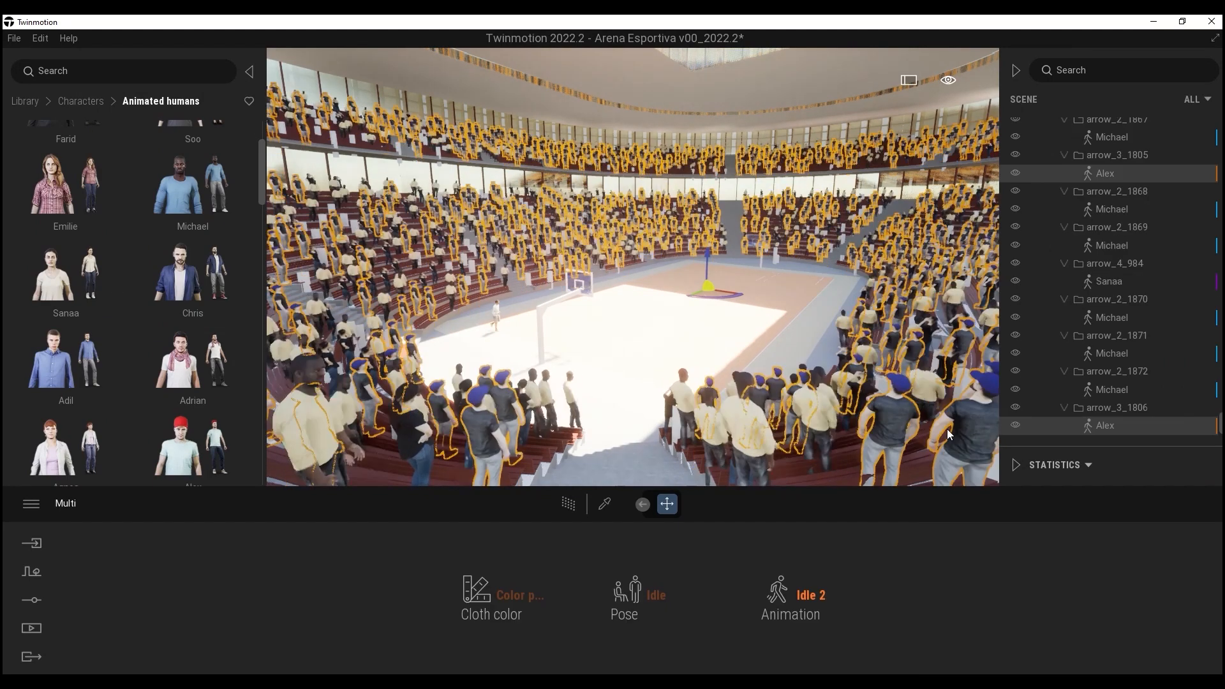
Filter the scene by the red-capped character's name and break the instance link of all those spectators
click(1123, 70)
text(Alex)
right_click(1083, 283)
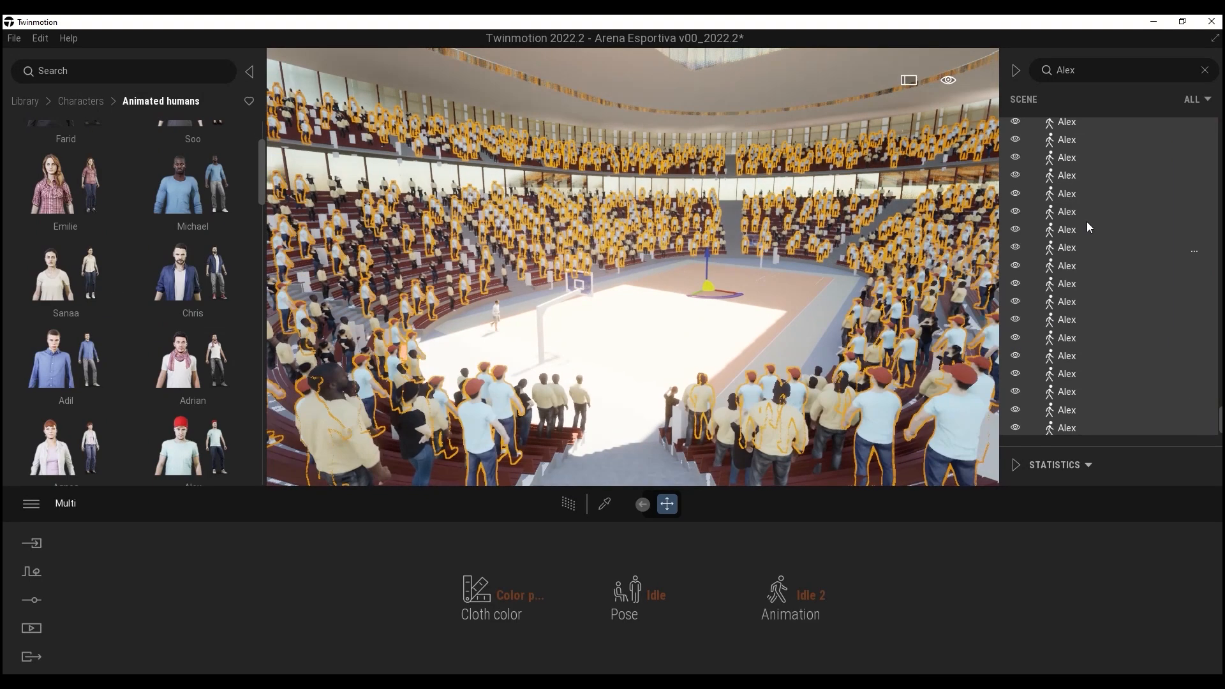
Select every red-capped spectator in the filtered list and replace them with the same character to vary their clothing
click(1088, 227)
drag(1219, 420, 1215, 122)
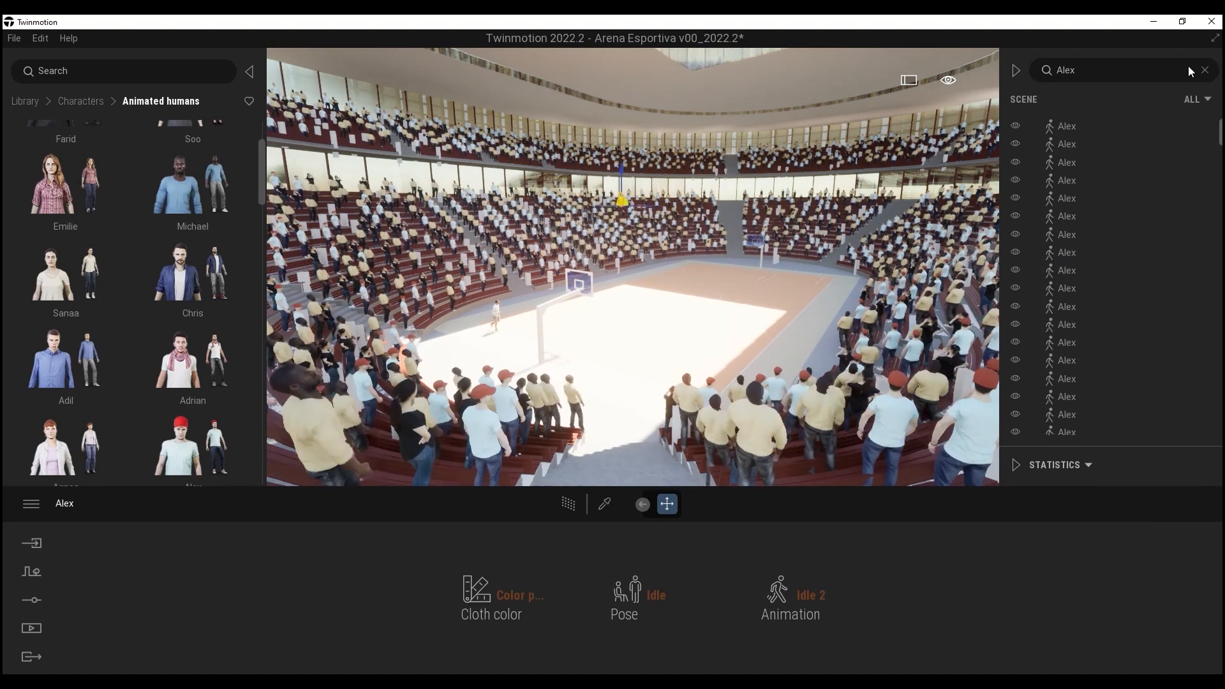
shift+click(1078, 126)
right_click(1015, 202)
click(1046, 468)
drag(193, 446, 395, 600)
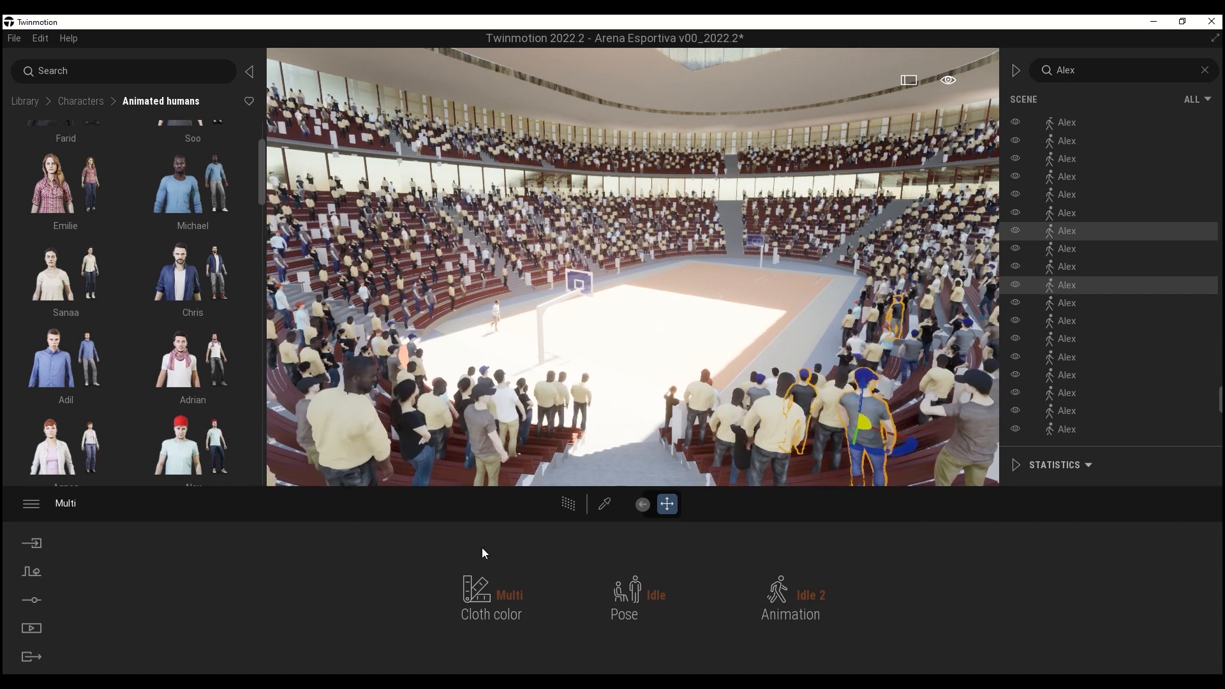
Clear the scene filter and replace all arrow_1 instances with the red-haired woman in the light jacket
click(340, 424)
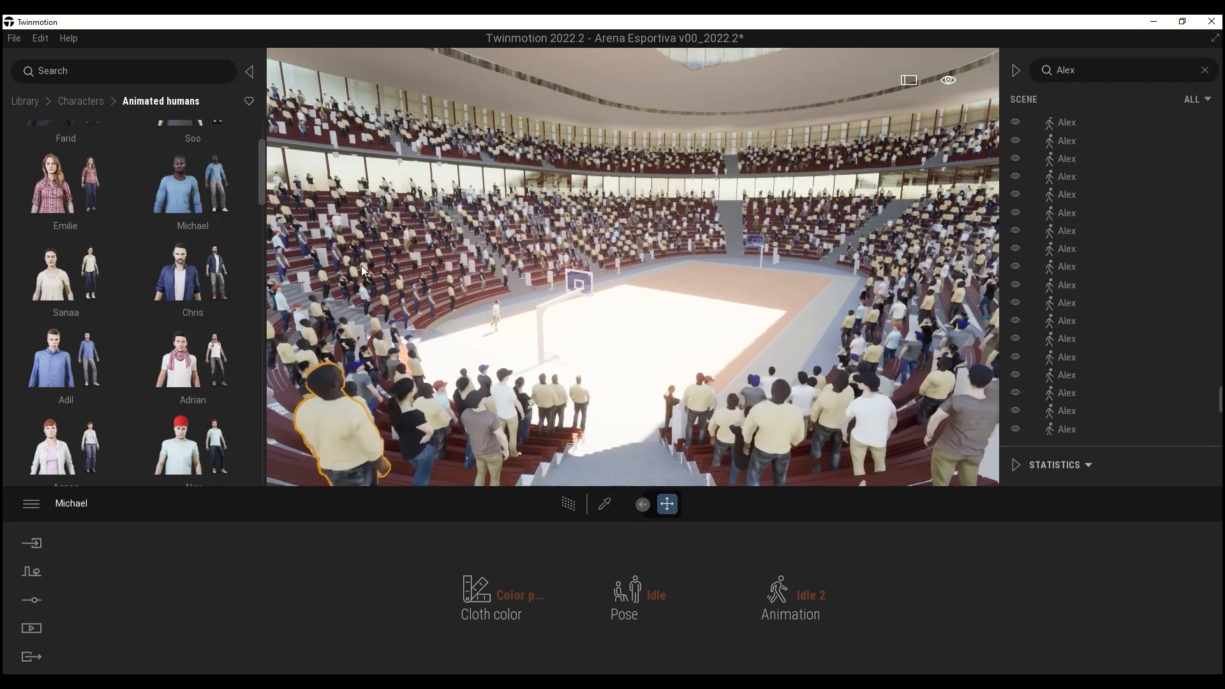
click(1205, 70)
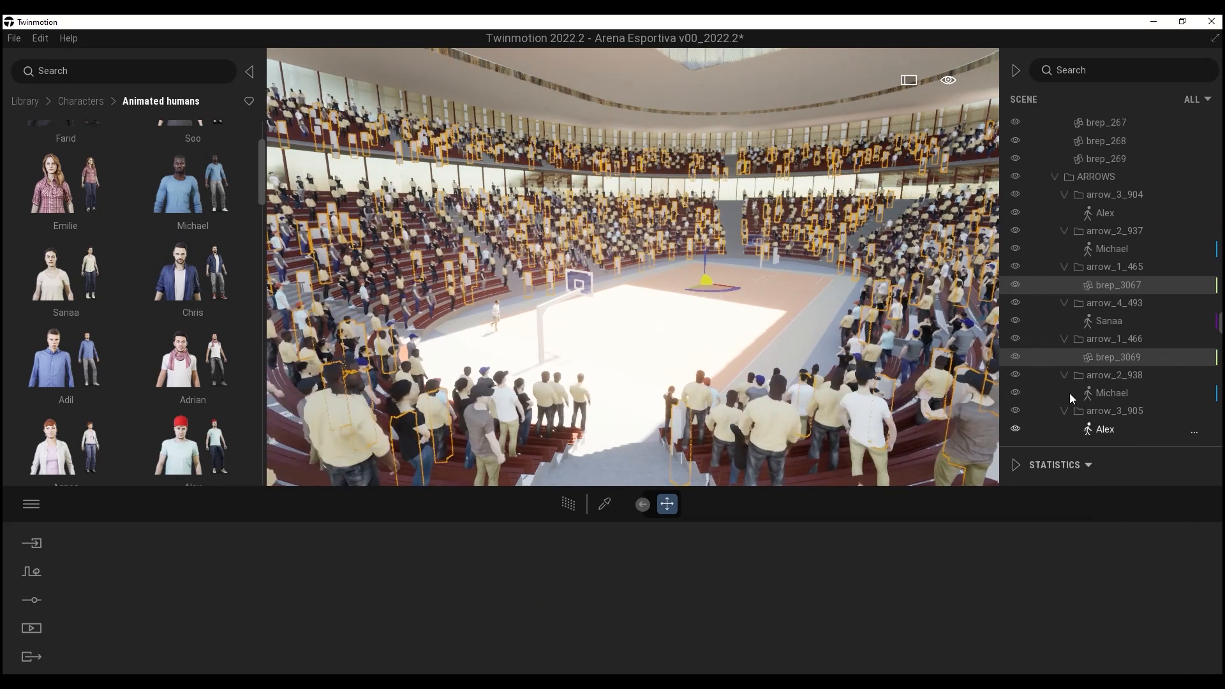
right_click(1074, 415)
click(1134, 575)
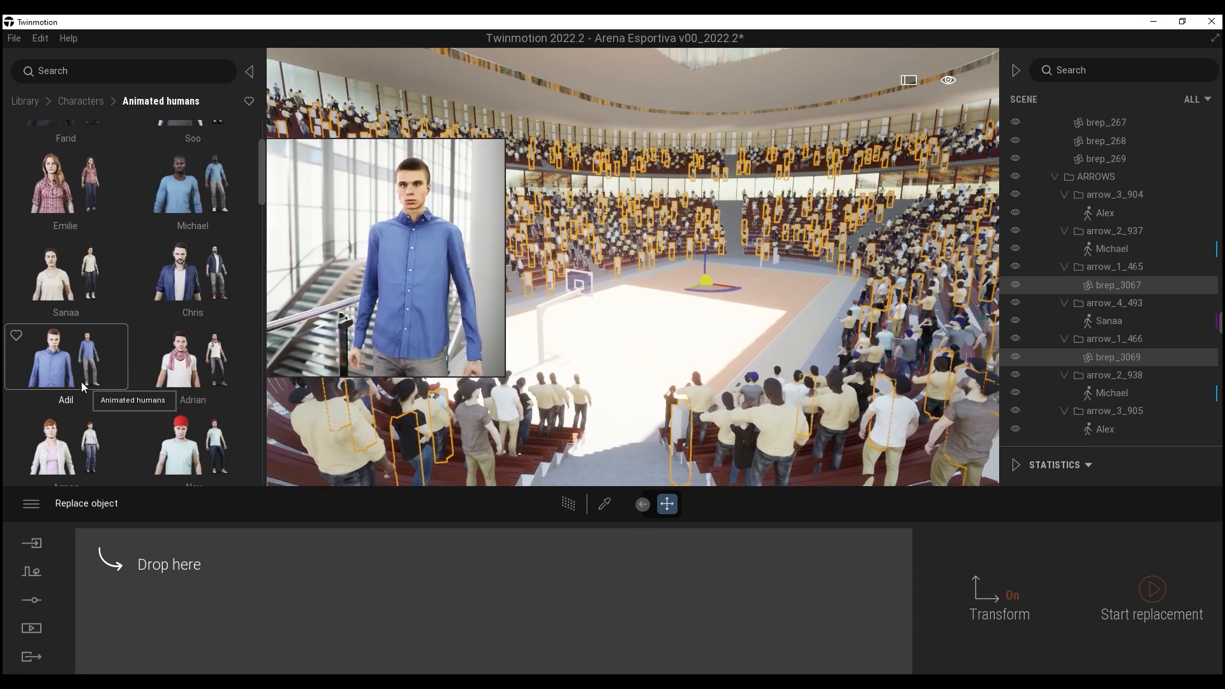
drag(66, 441, 595, 614)
click(1152, 590)
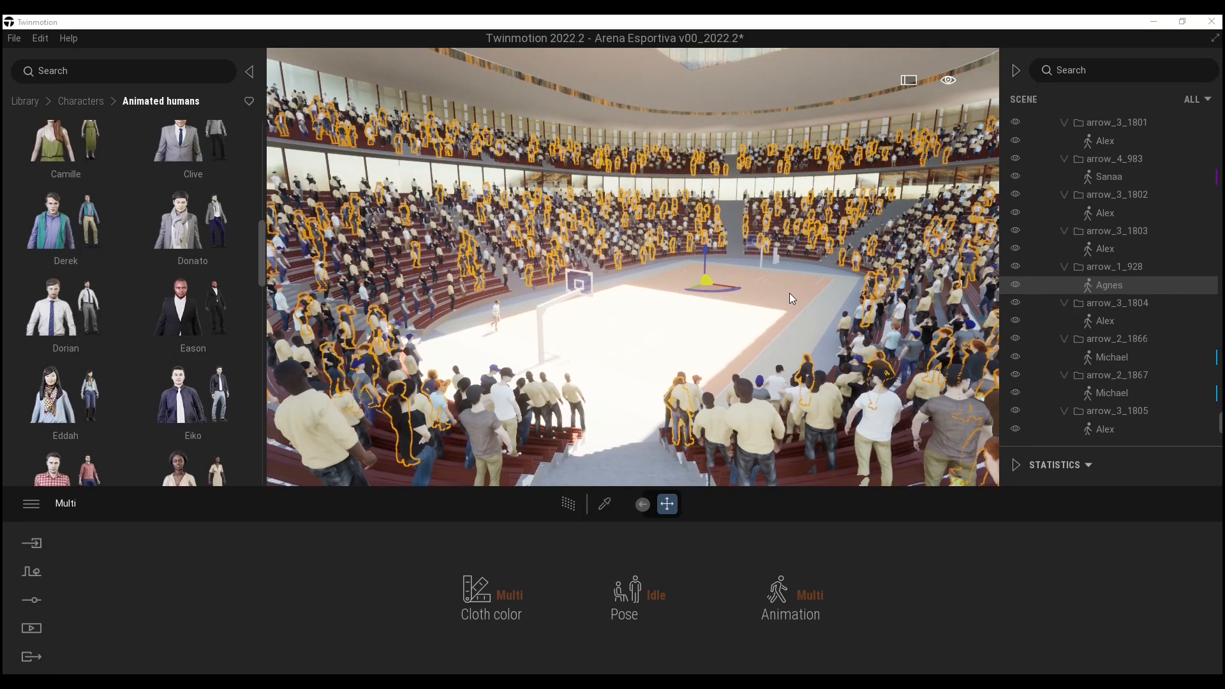
Compare cloth color presets on a sweater-wearing man in the foreground stands and set Color preset 5
click(776, 418)
click(495, 597)
click(492, 490)
click(491, 505)
click(490, 520)
click(493, 490)
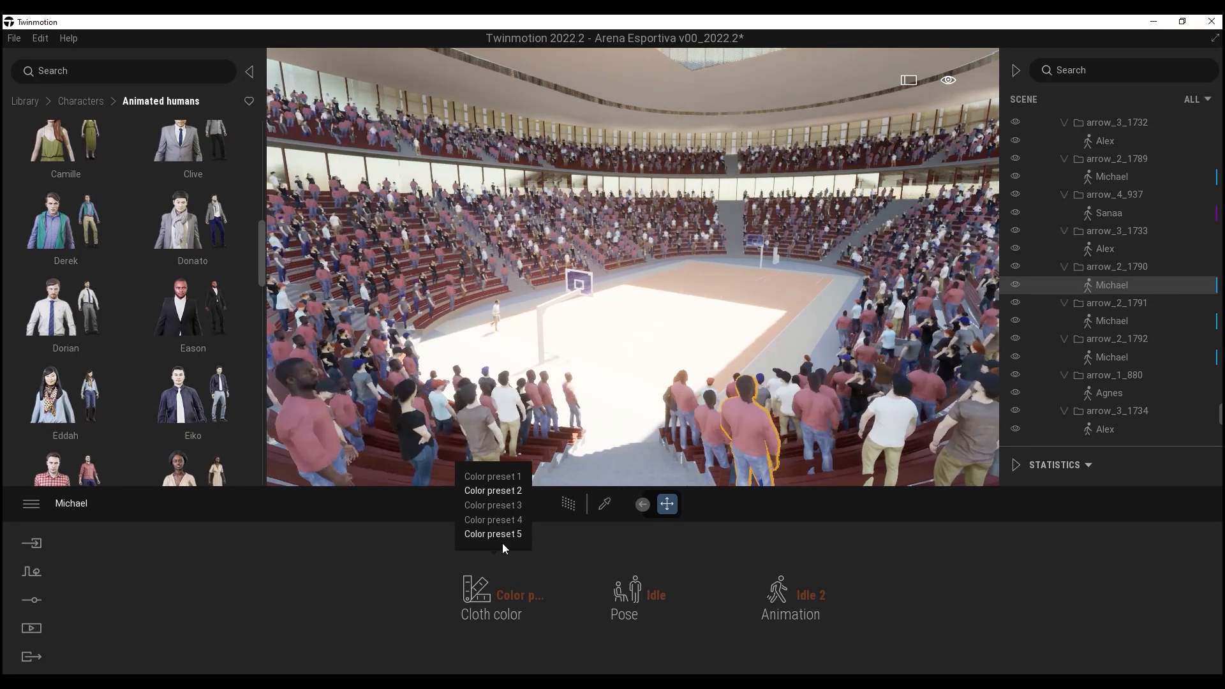
click(500, 536)
Create a new media image of the populated arena and delete Image1
click(31, 627)
click(134, 617)
click(263, 562)
click(271, 530)
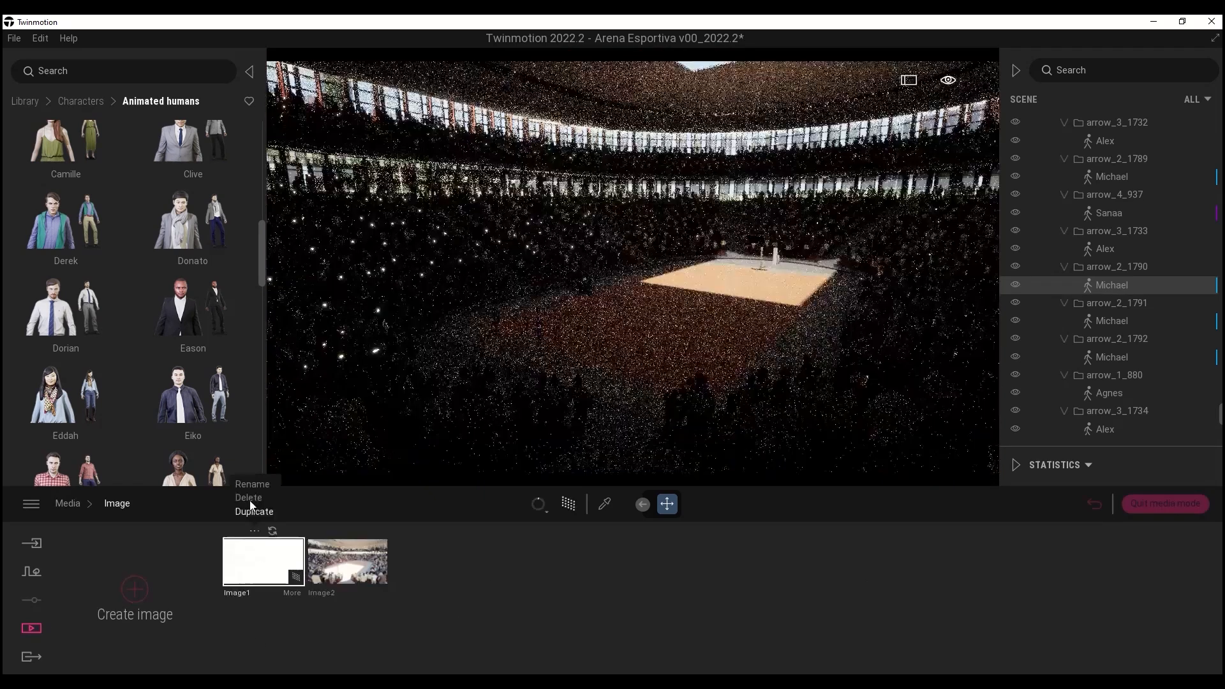
click(249, 500)
Turn on the Path tracer for Image2 and light it with the MoAf Clear 08 low-sun sky at intensity 10.91
click(264, 561)
click(568, 504)
click(25, 101)
click(75, 364)
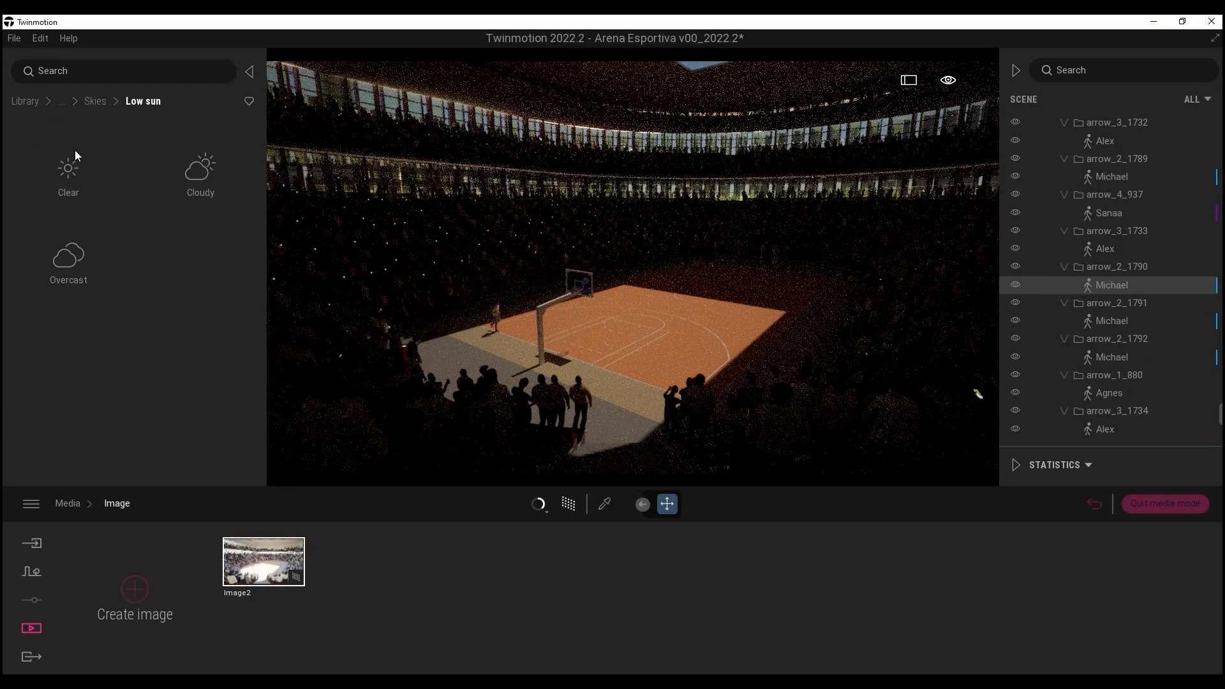
click(69, 167)
scroll(90, 288, down, 3)
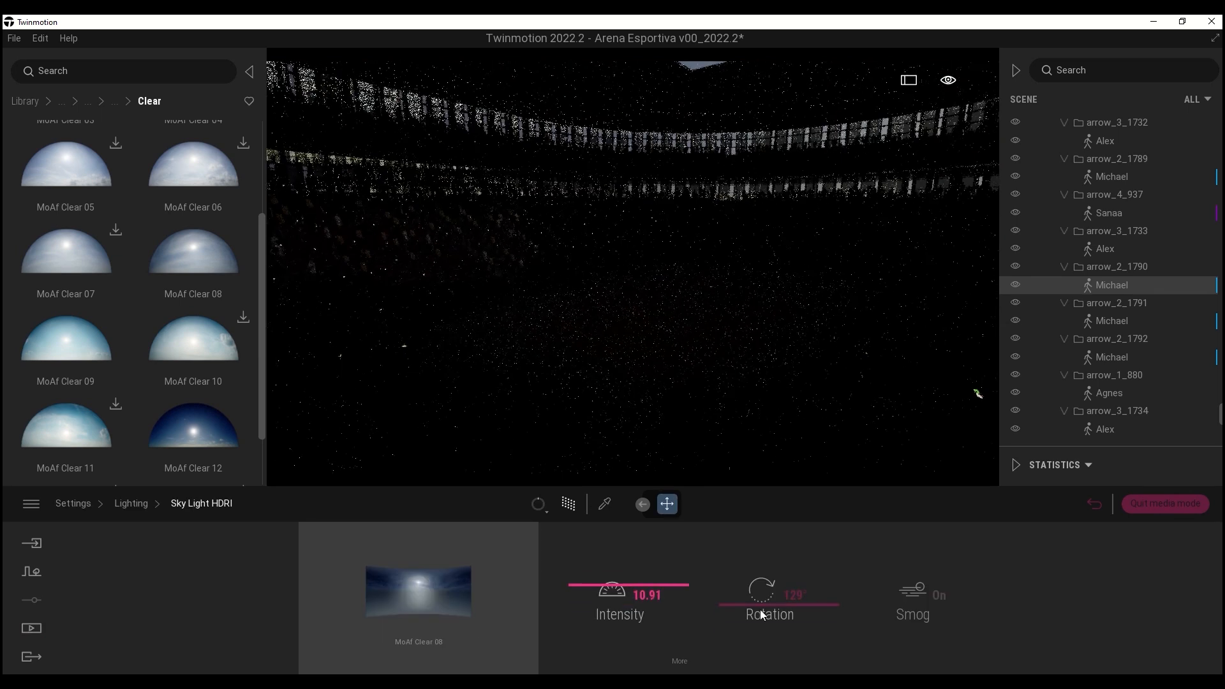
In Image2's lighting, set Exposure to 3.00 and Sun intensity to 13, and readjust the HDRI sky's rotation
click(23, 628)
click(418, 600)
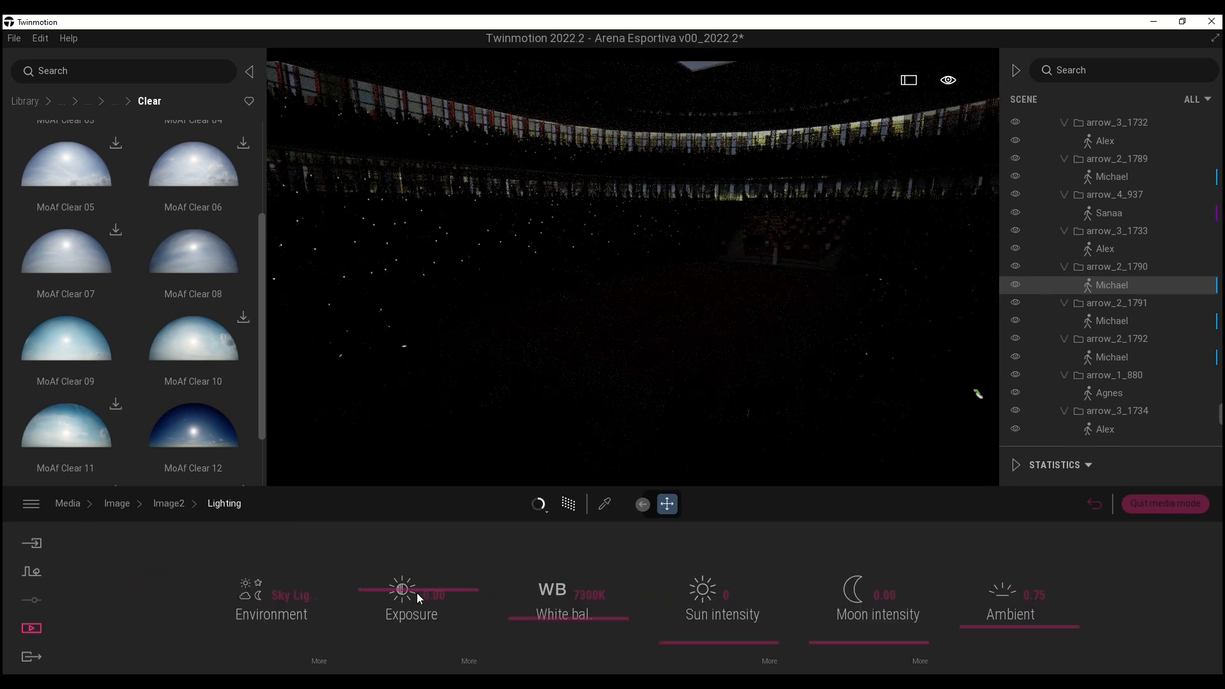
drag(389, 588, 398, 585)
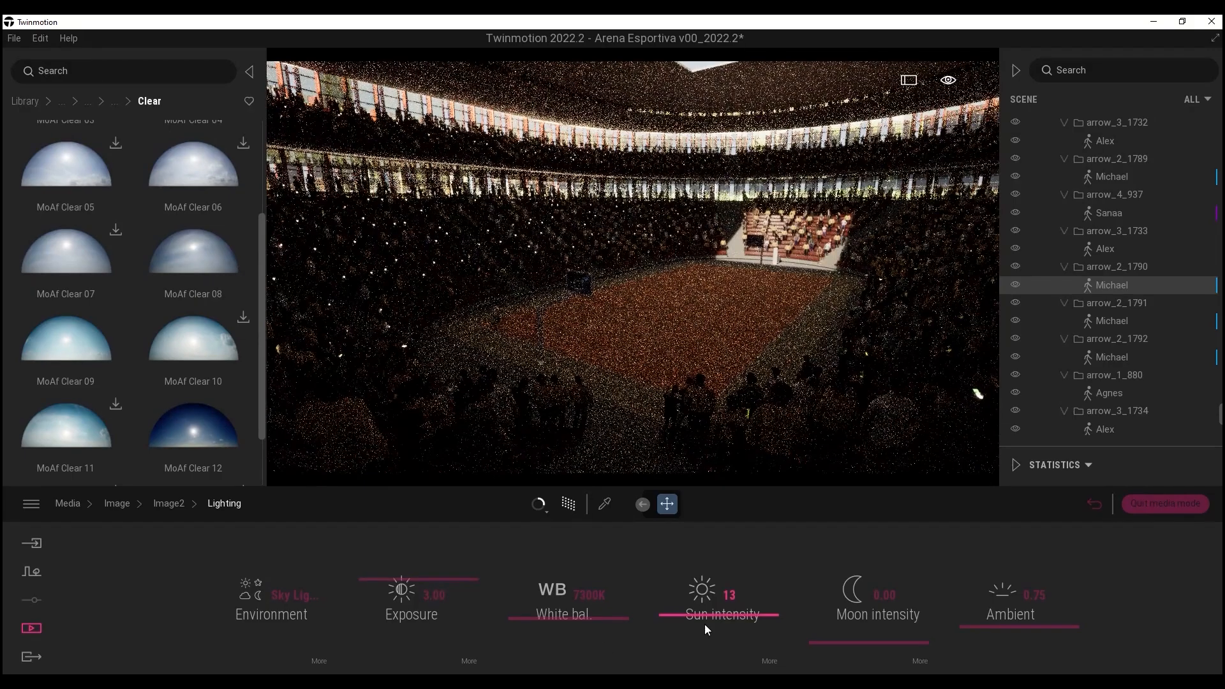
click(319, 662)
drag(754, 637, 768, 576)
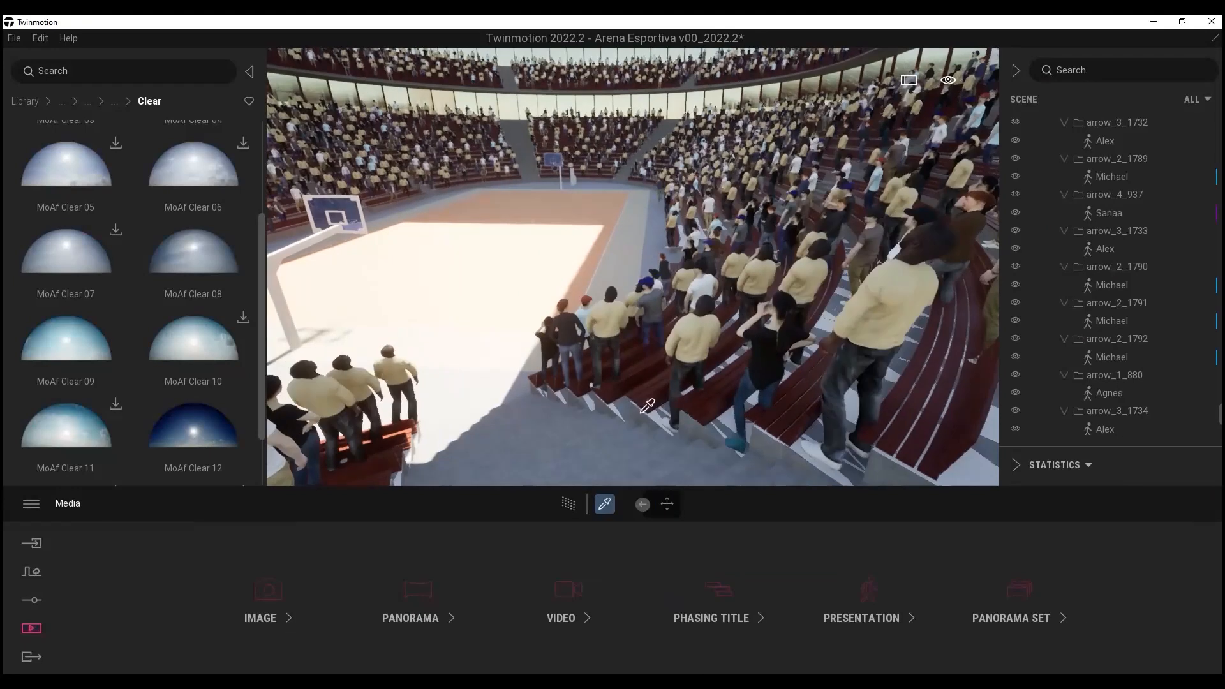
Sample the red seating material and hide the SURFACES_2 container in the scene
click(628, 414)
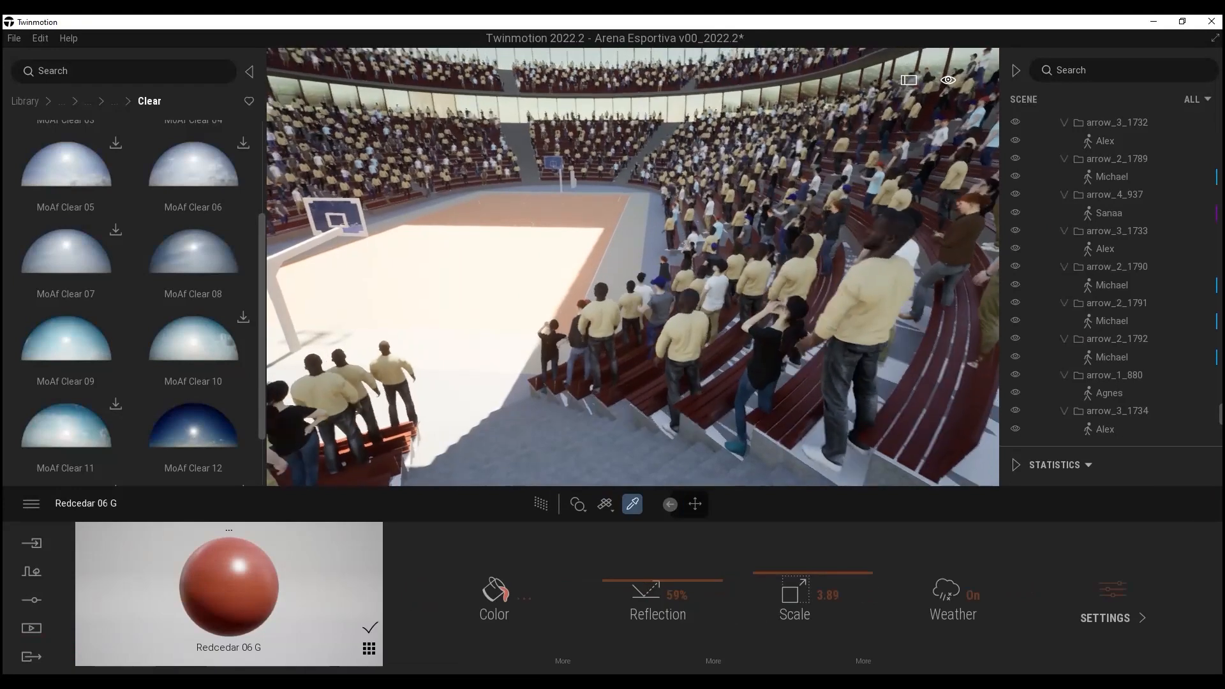
scroll(1215, 220, up, 15)
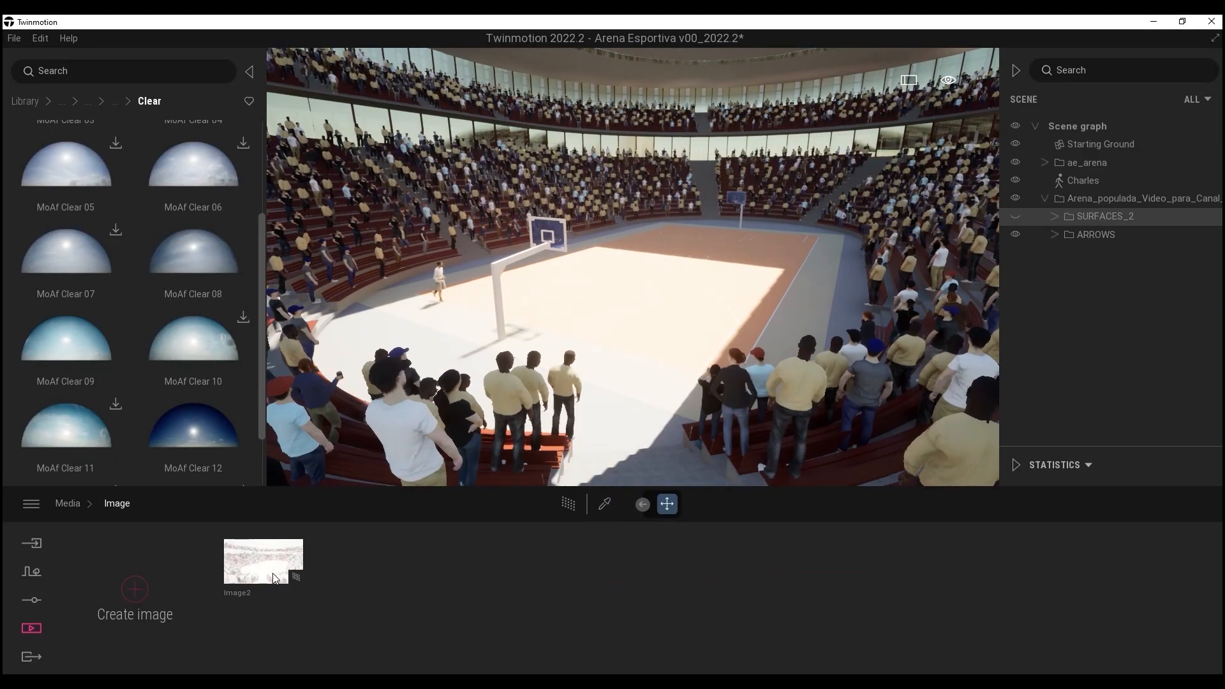
click(275, 577)
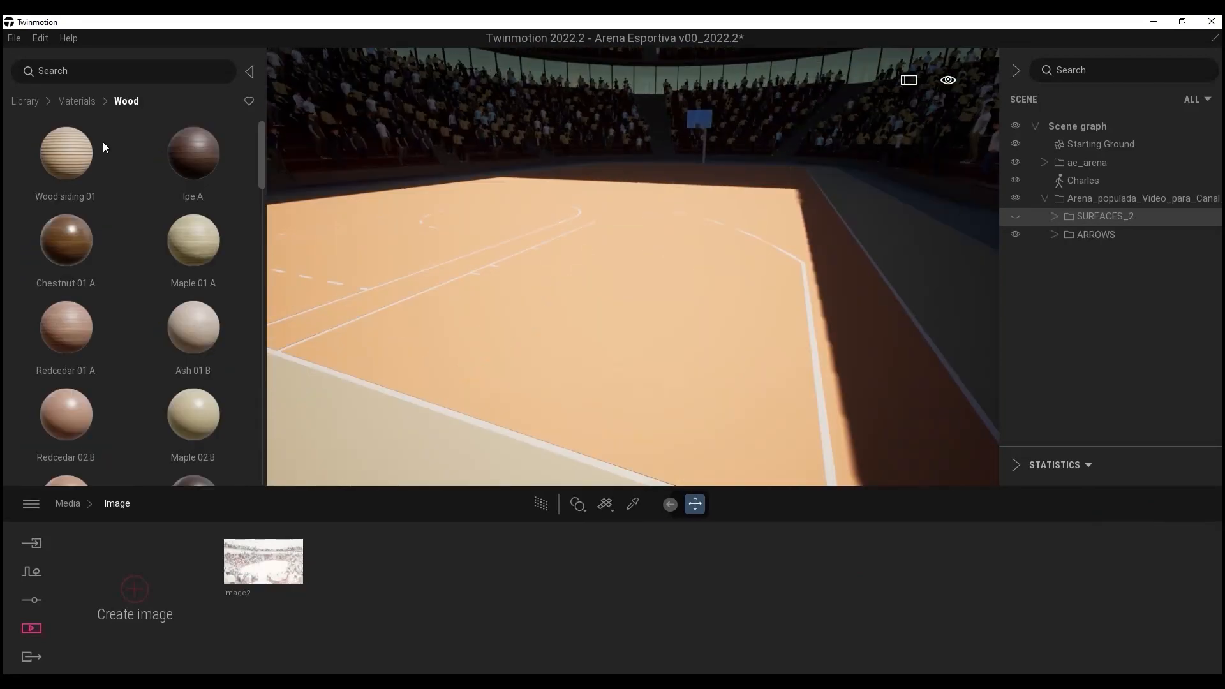
Apply the Ash 01 B wood material to the court floor and adjust its texture rotation
scroll(102, 148, down, 1)
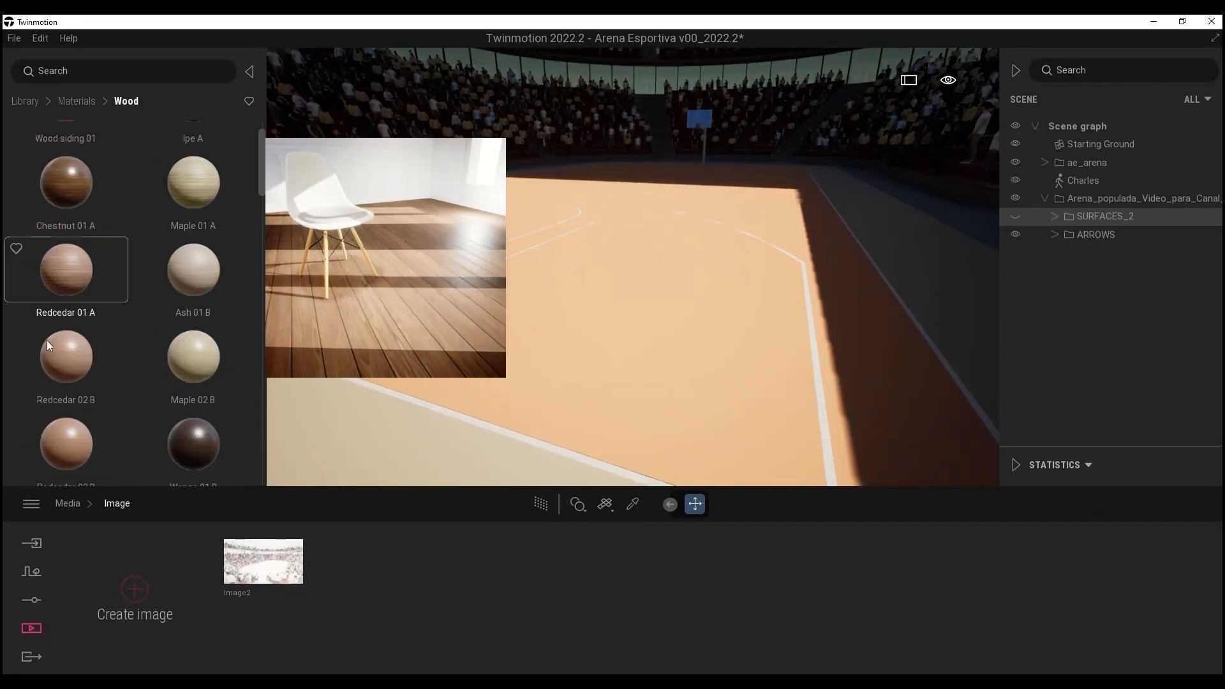
drag(193, 269, 579, 350)
click(74, 503)
click(812, 617)
drag(662, 611, 677, 608)
click(678, 594)
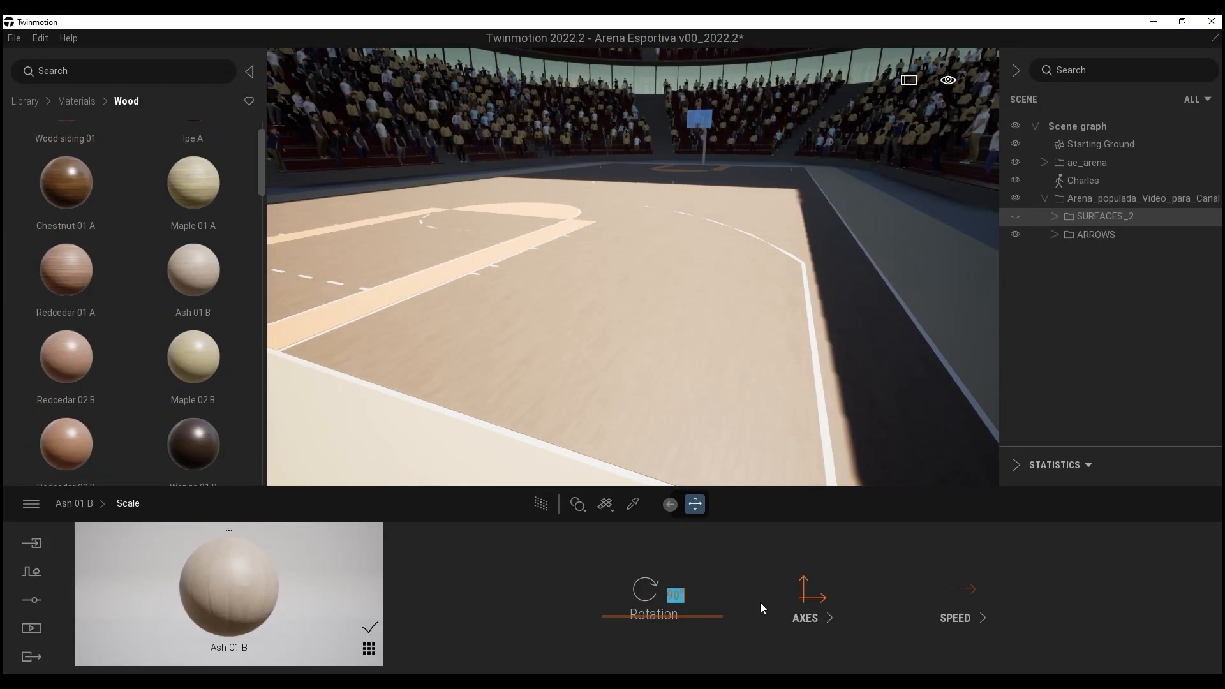
Tint the court floor's Ash 01 B material a reddish pink with the Path tracer on
click(74, 503)
click(541, 503)
click(495, 590)
drag(699, 412, 671, 408)
click(831, 541)
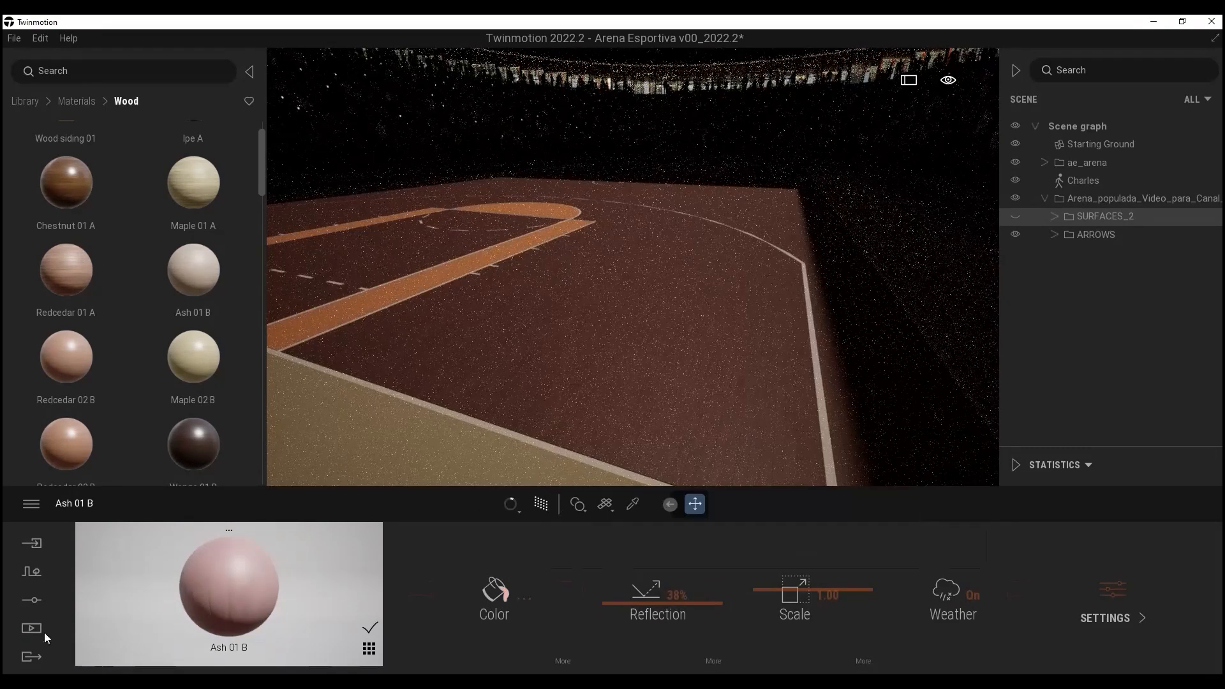
Adjust the reflection of the court floor material and reopen Image2
click(33, 629)
click(632, 503)
click(631, 357)
drag(648, 603, 673, 603)
click(34, 629)
click(264, 562)
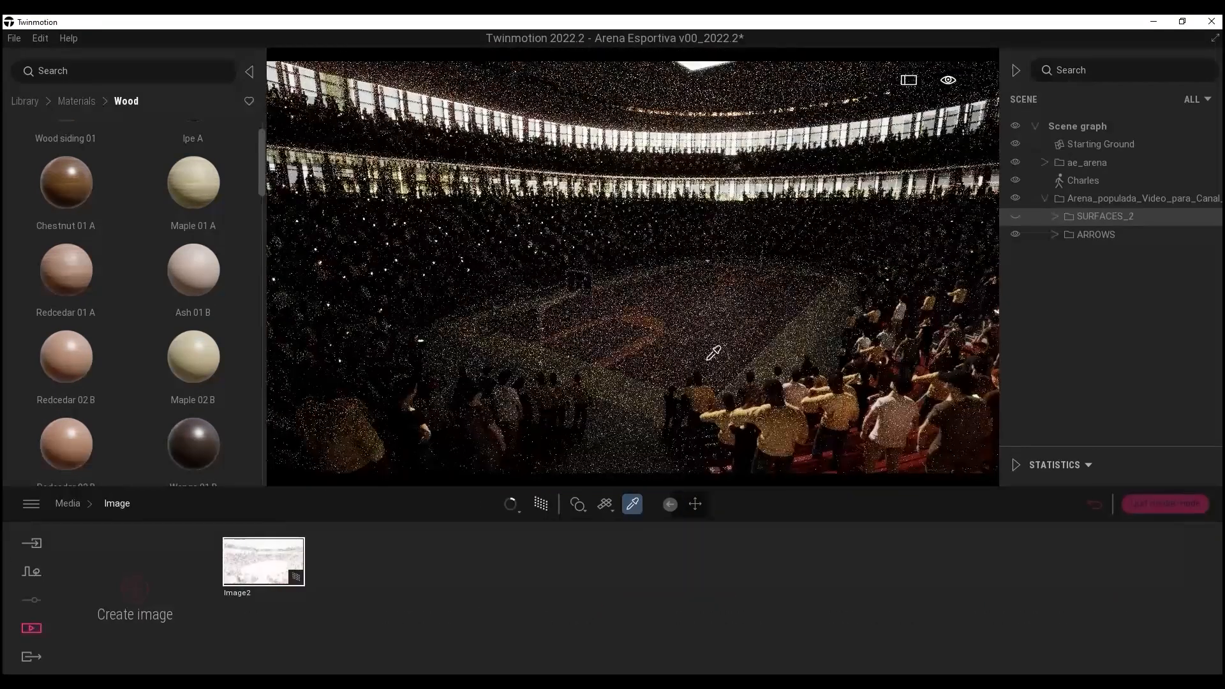
Match the court's orange key areas to the reddish floor finish and raise Image2's exposure to about 3.5
click(713, 361)
click(632, 503)
click(34, 629)
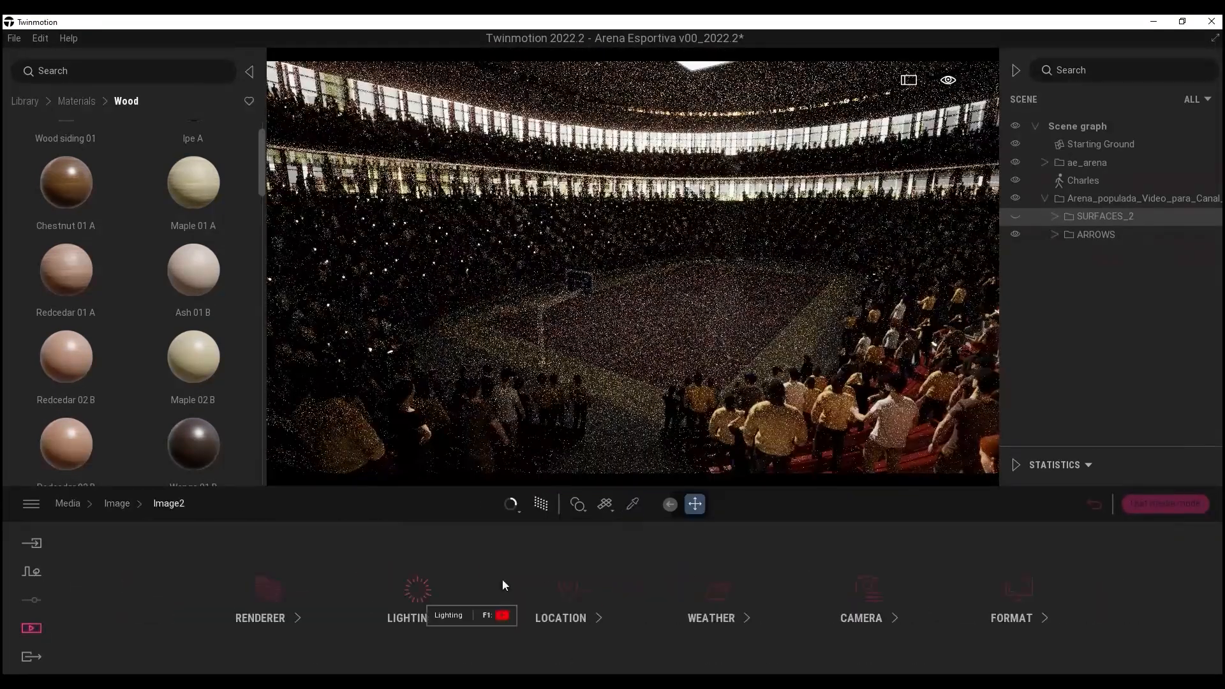
click(415, 588)
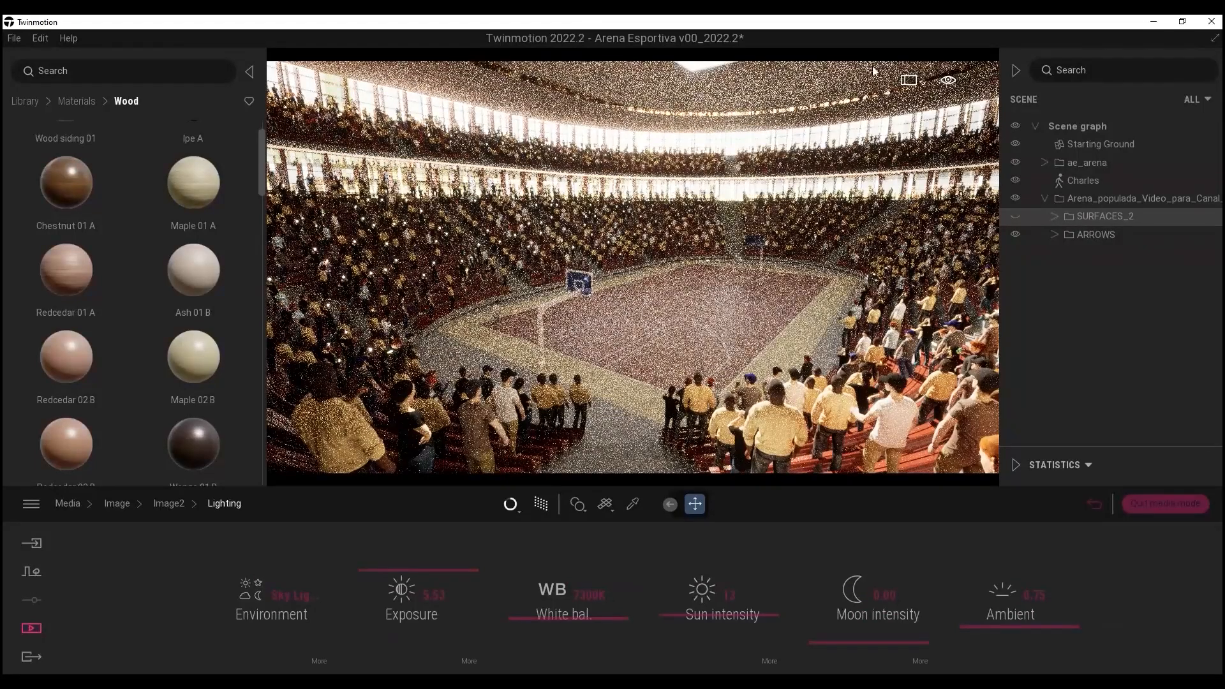